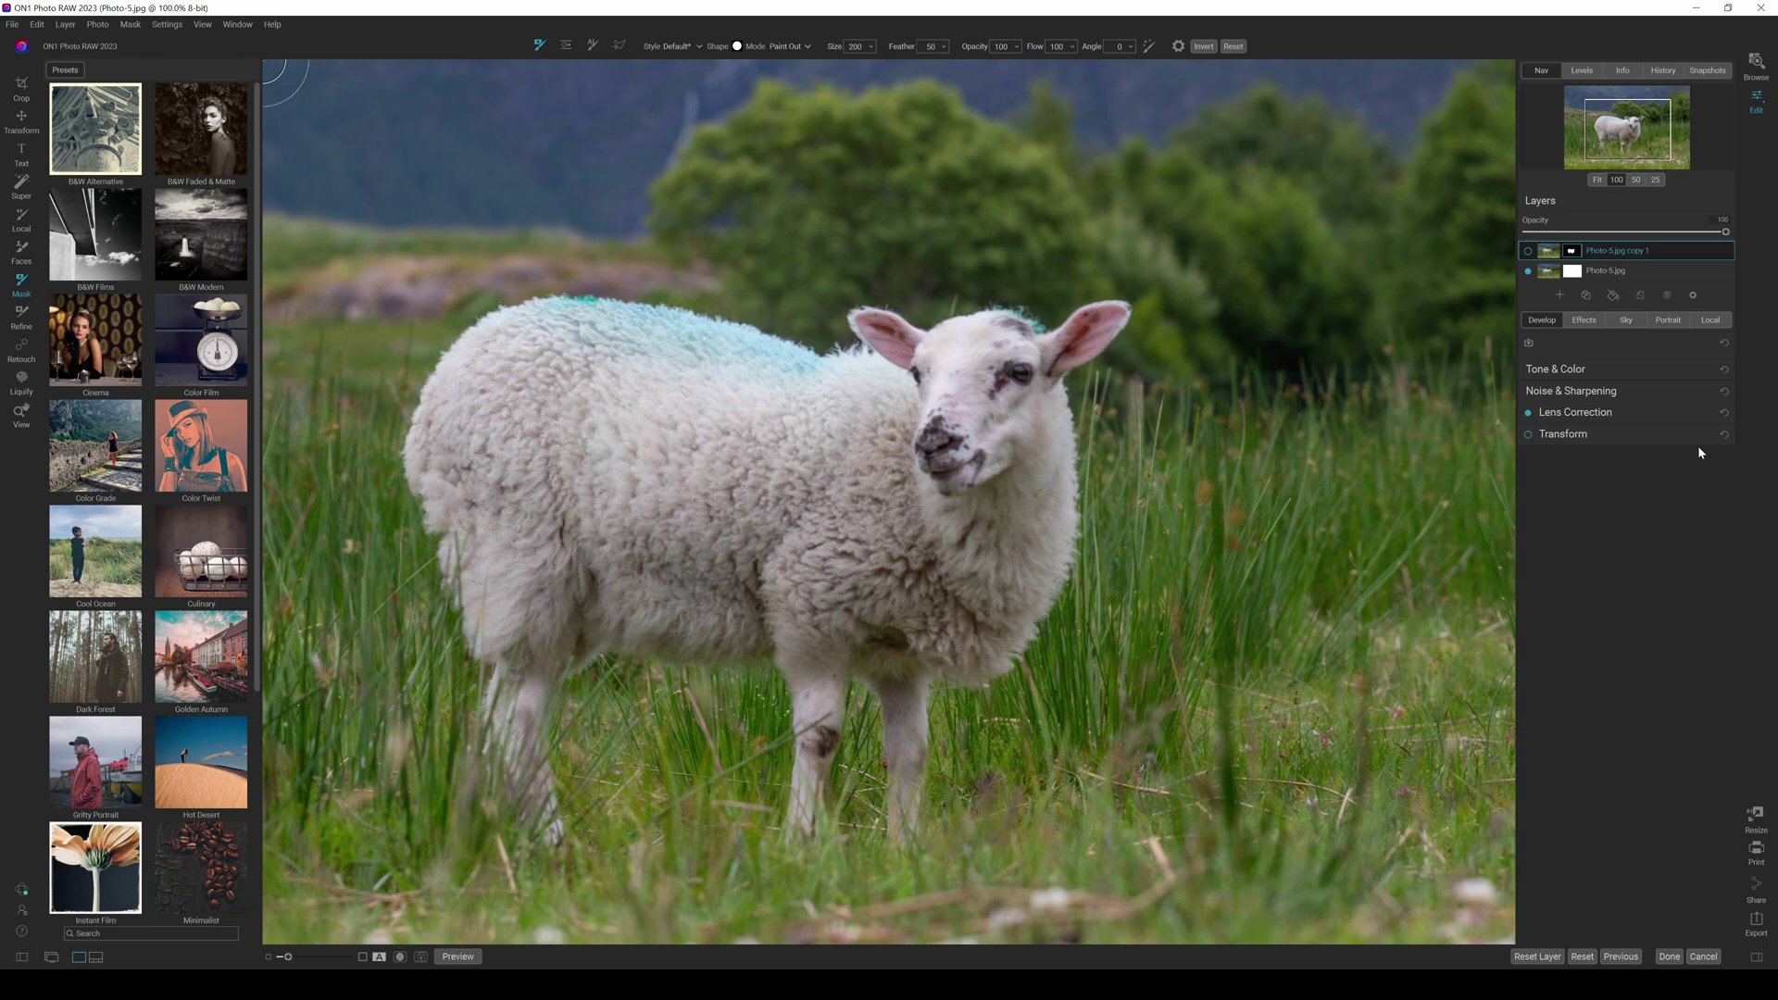
# - Toggle the visibility of the copied sheep layer and the original layer to compare the two
pyautogui.click(1528, 251)
pyautogui.click(1529, 254)
pyautogui.click(1528, 253)
pyautogui.click(1529, 271)
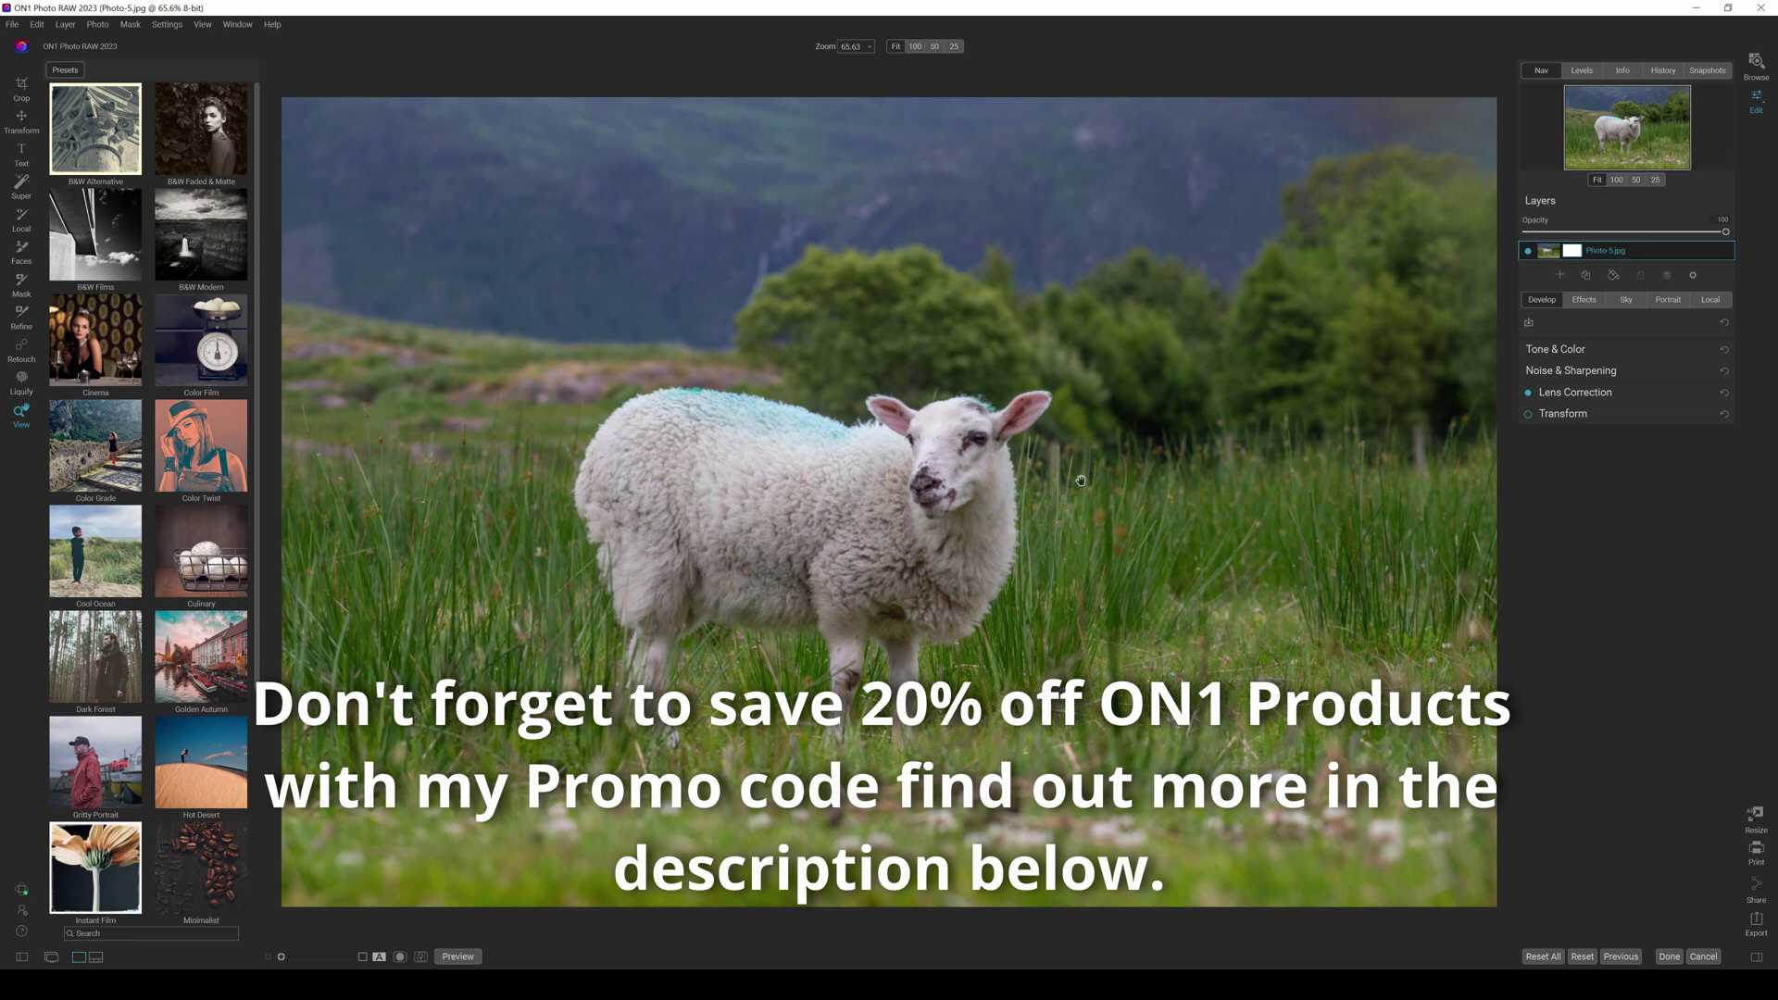
# - Try Tack Sharp AI on the whole photo with the before/after divider, and reset all edits
pyautogui.click(1556, 372)
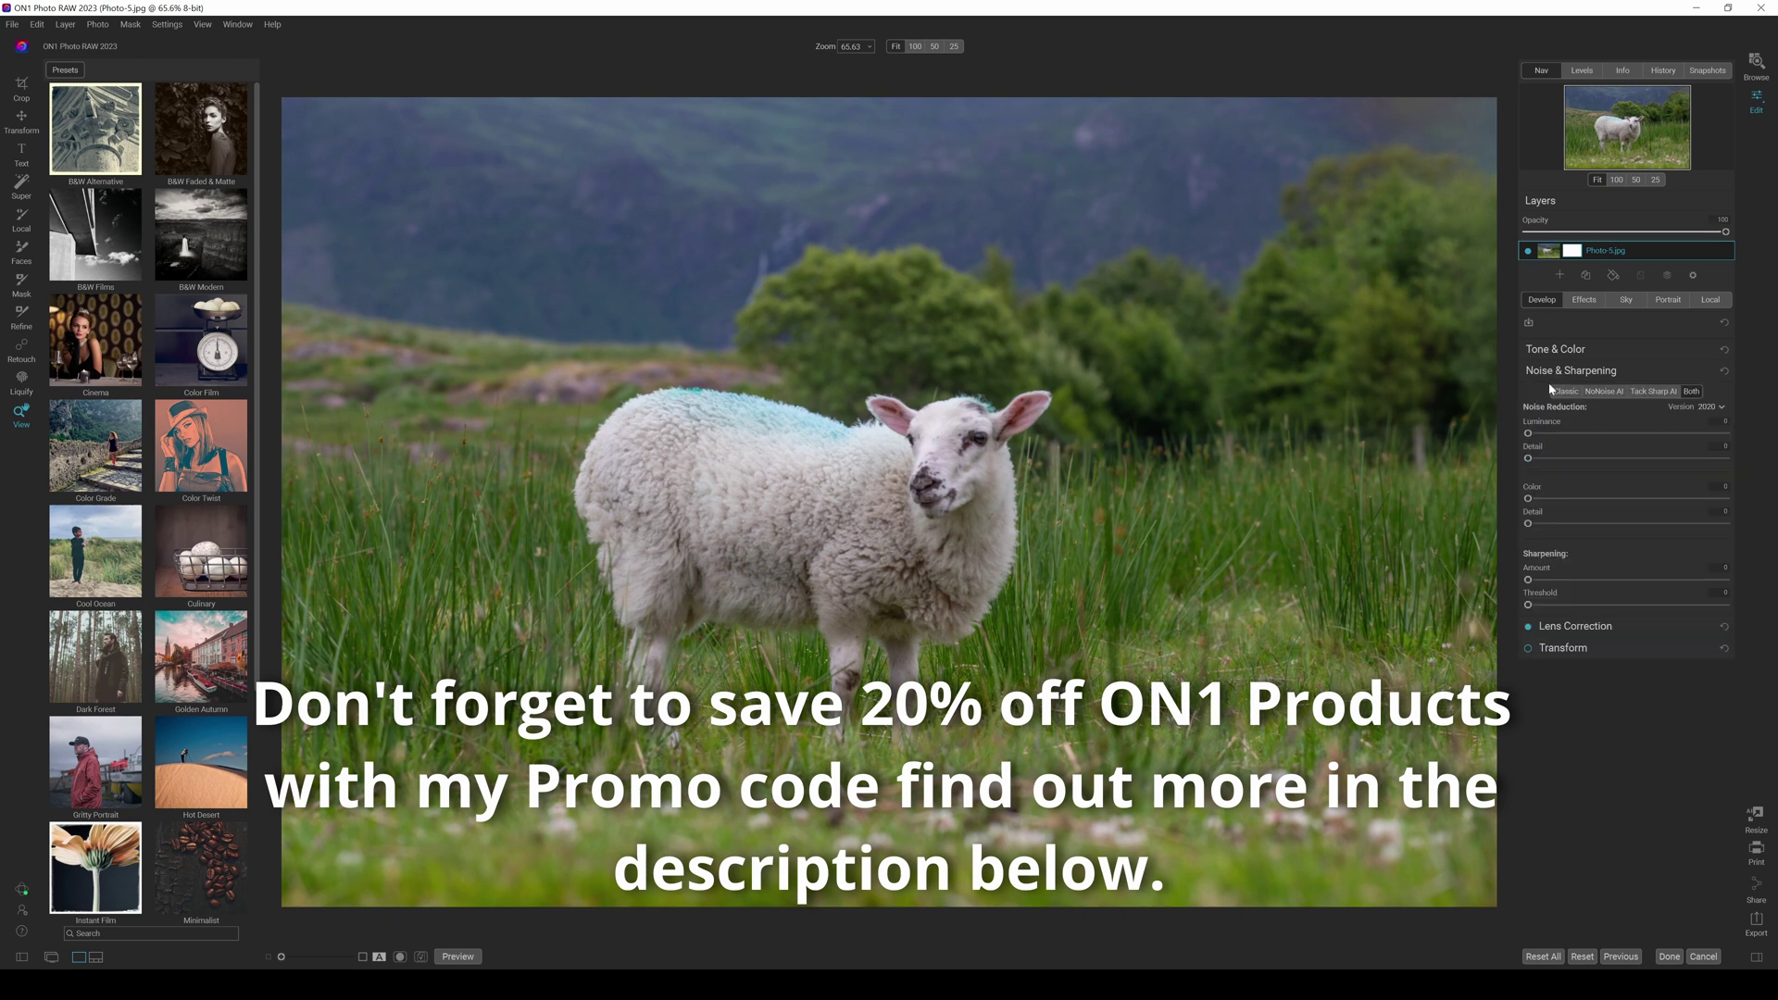
pyautogui.click(1654, 391)
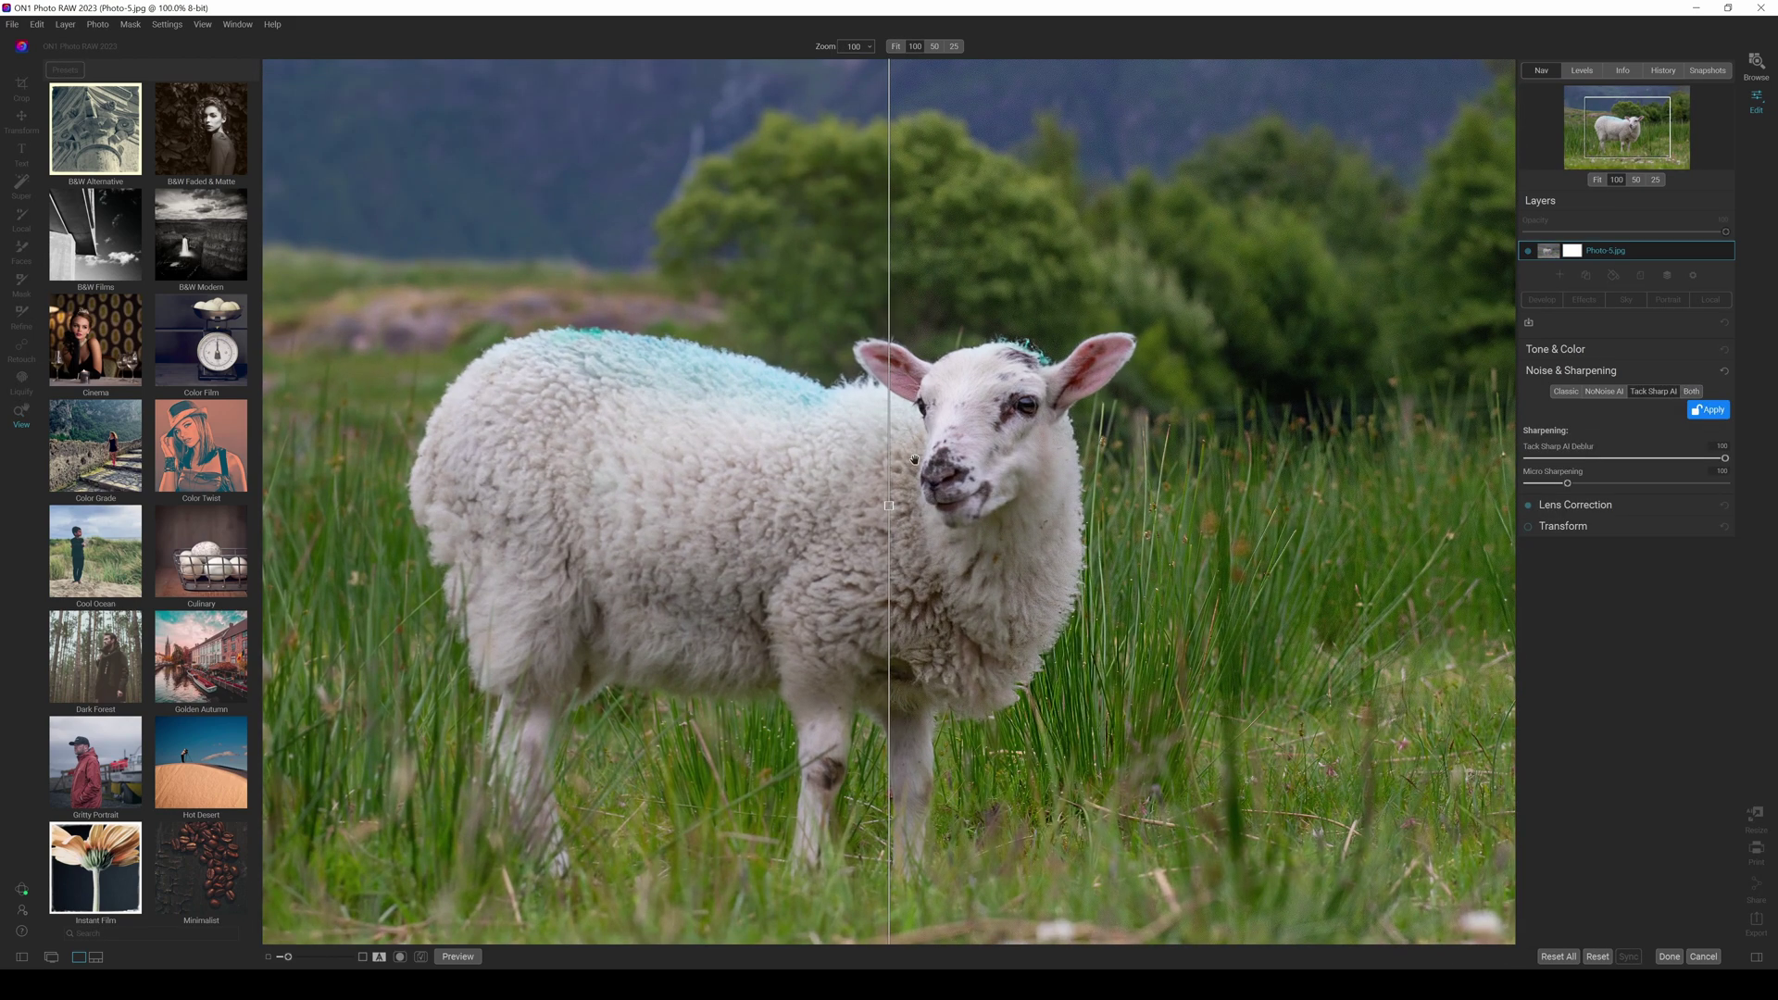
pyautogui.moveTo(889, 509); pyautogui.dragTo(314, 453)
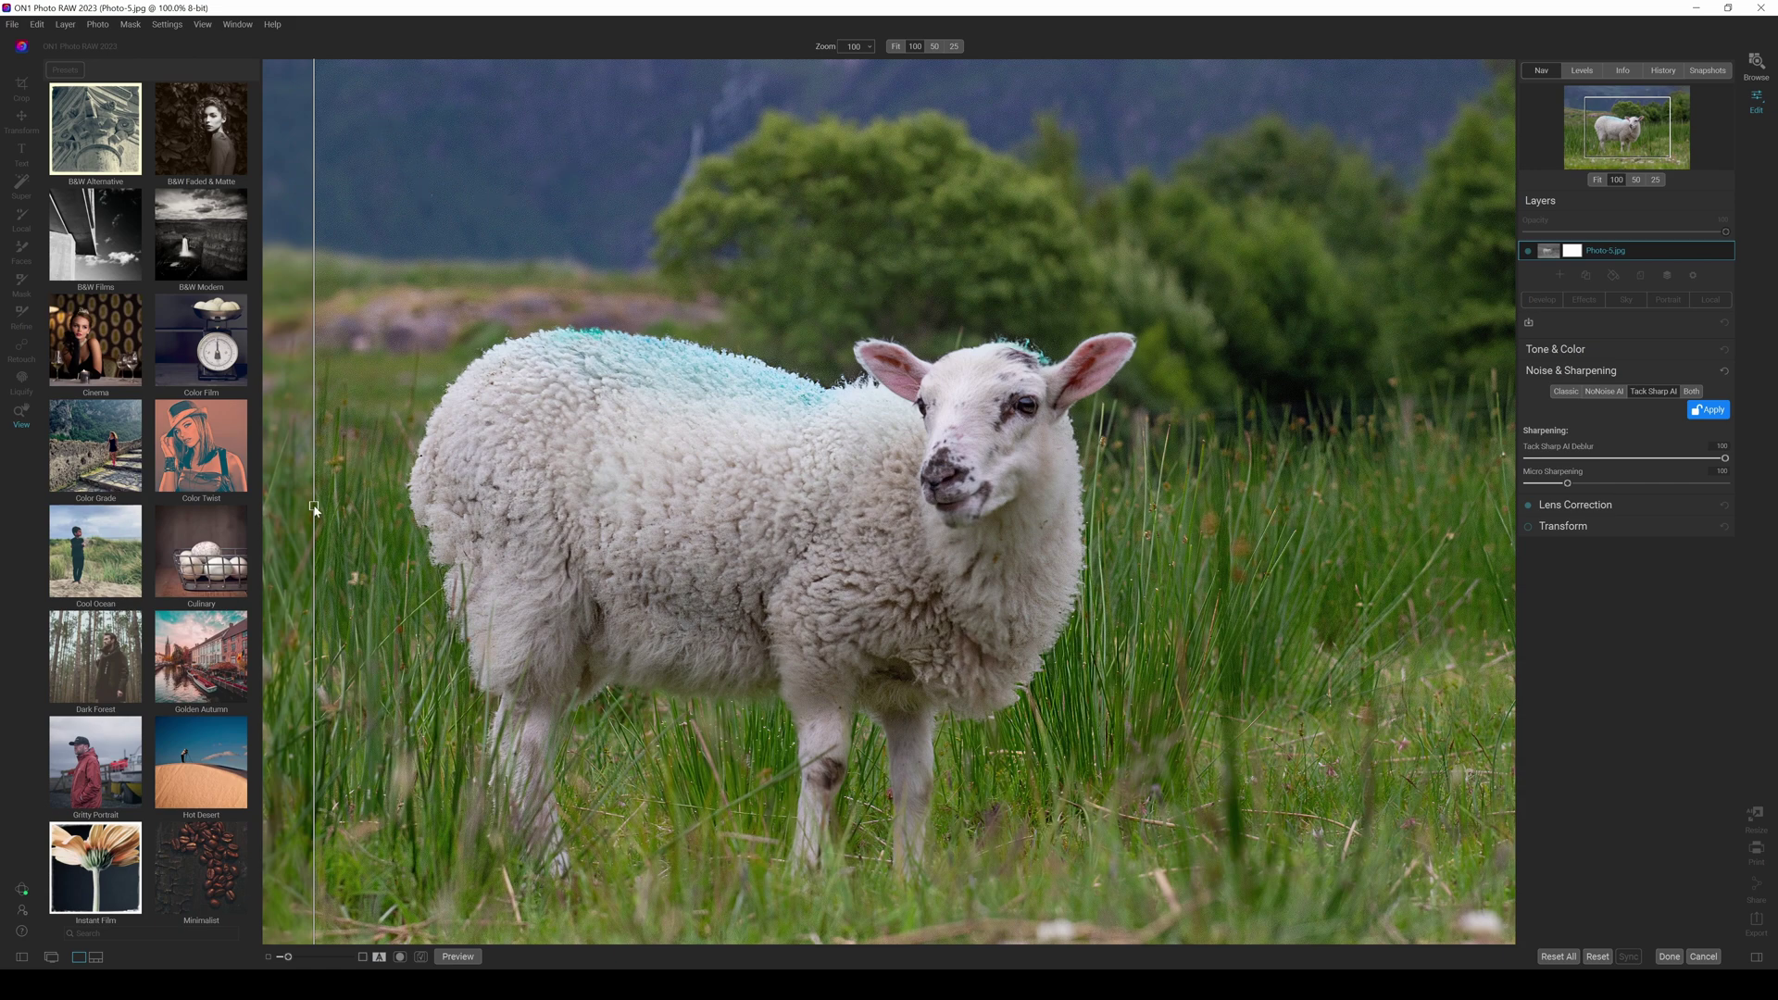
pyautogui.moveTo(315, 507); pyautogui.dragTo(732, 505)
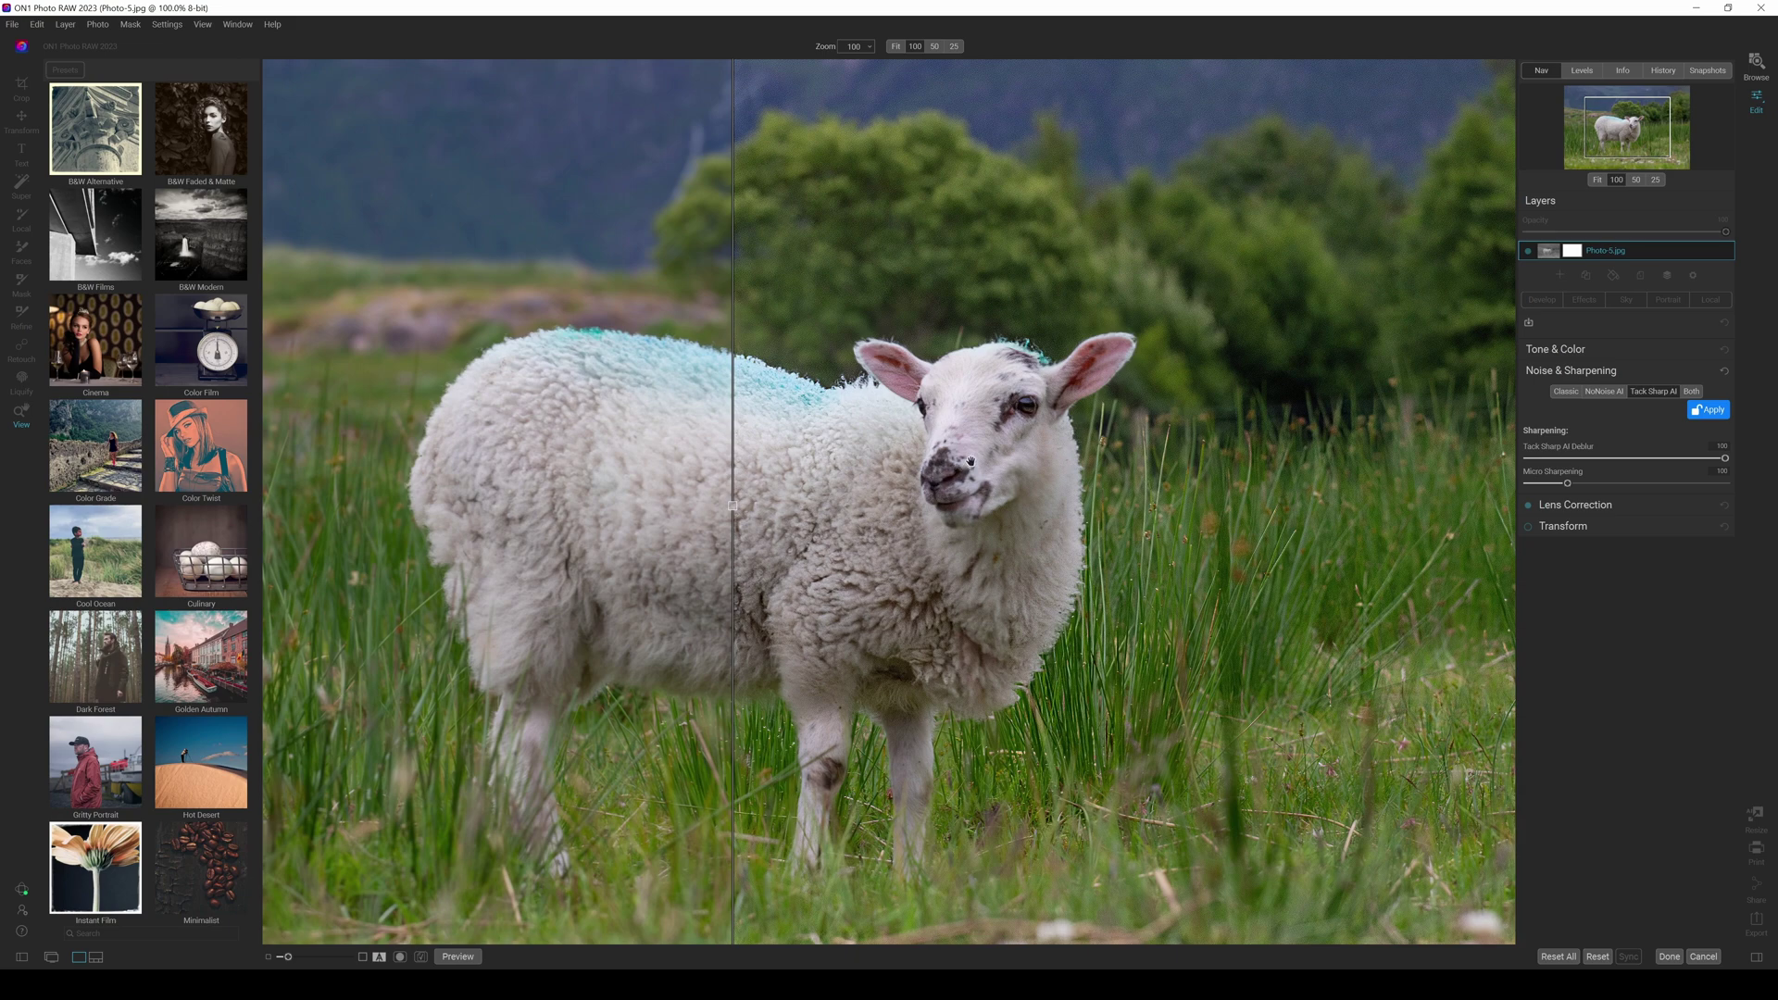
pyautogui.moveTo(735, 543); pyautogui.dragTo(778, 545)
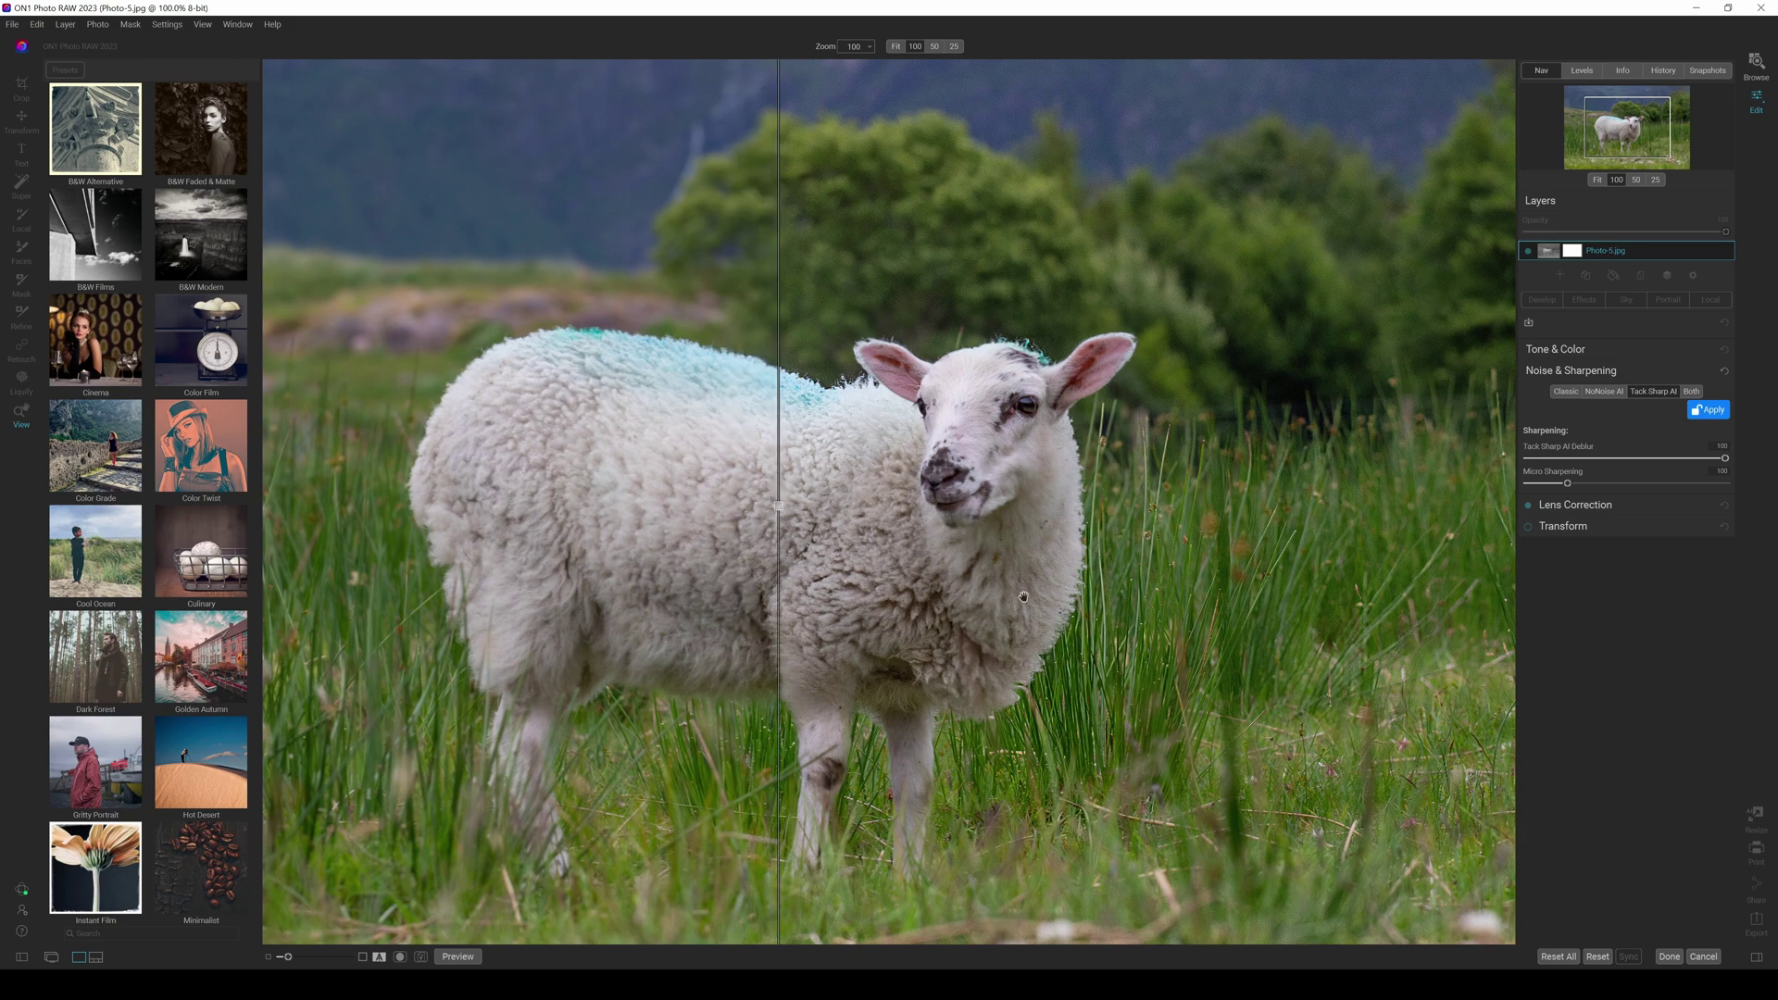
pyautogui.click(1559, 957)
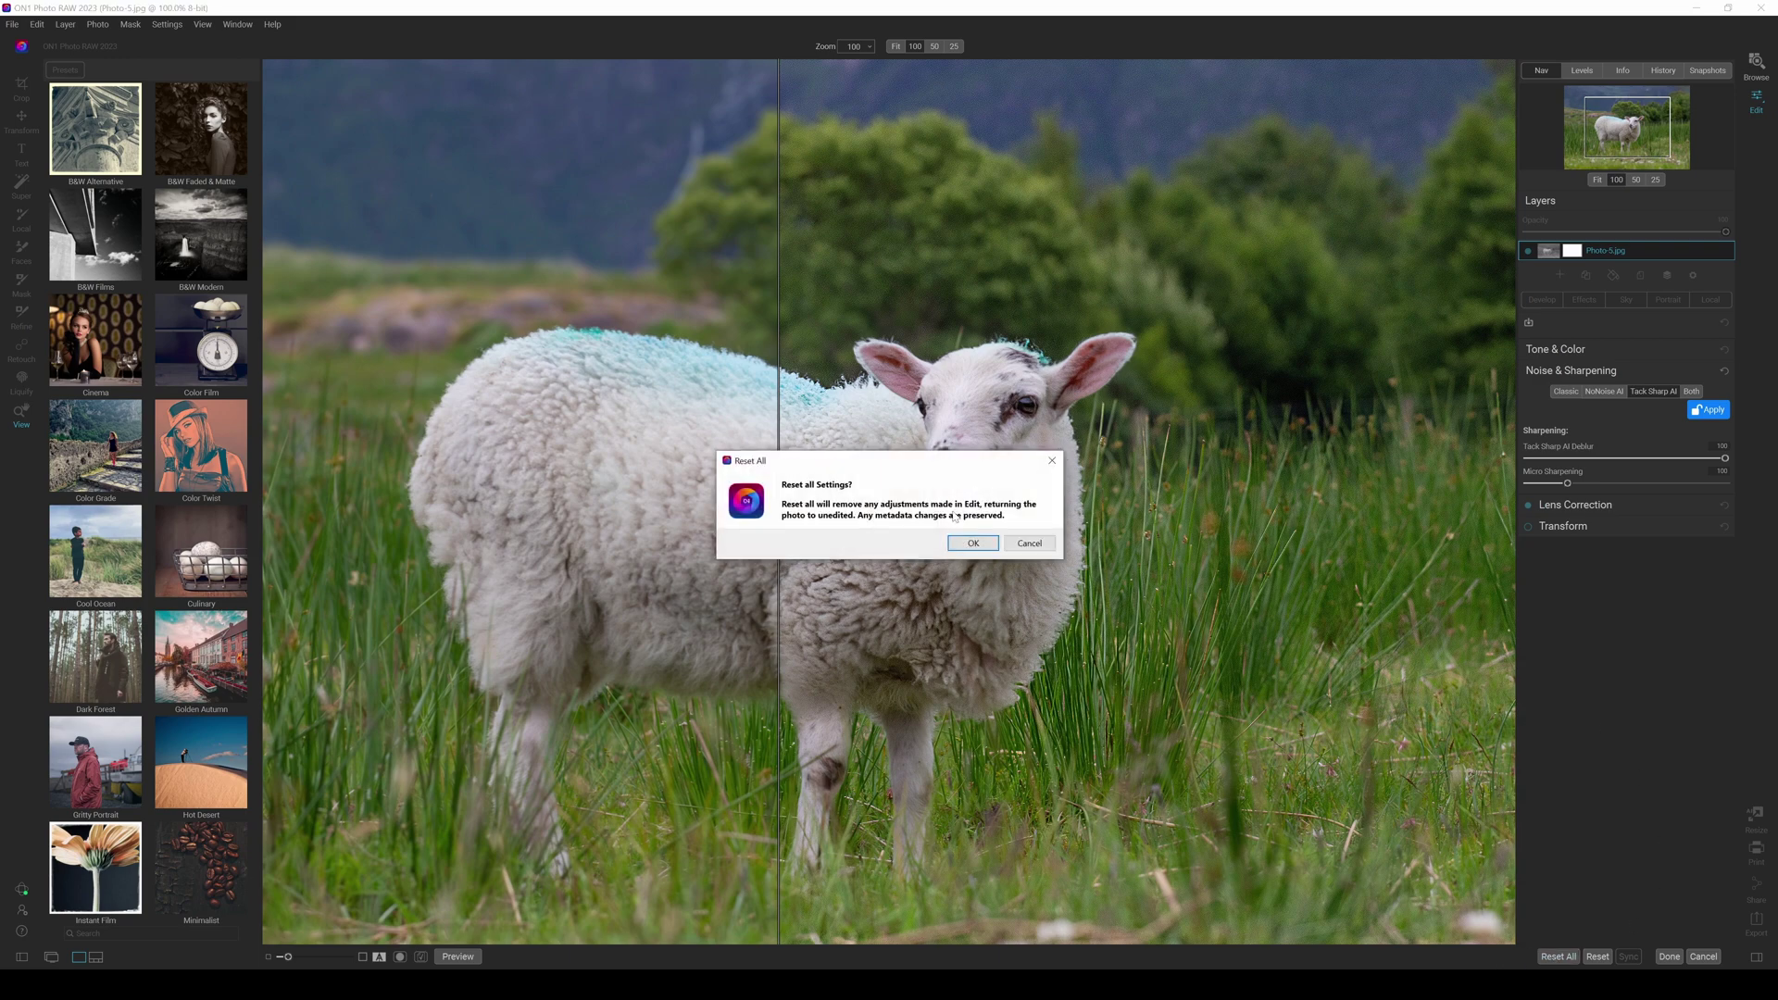
pyautogui.click(972, 542)
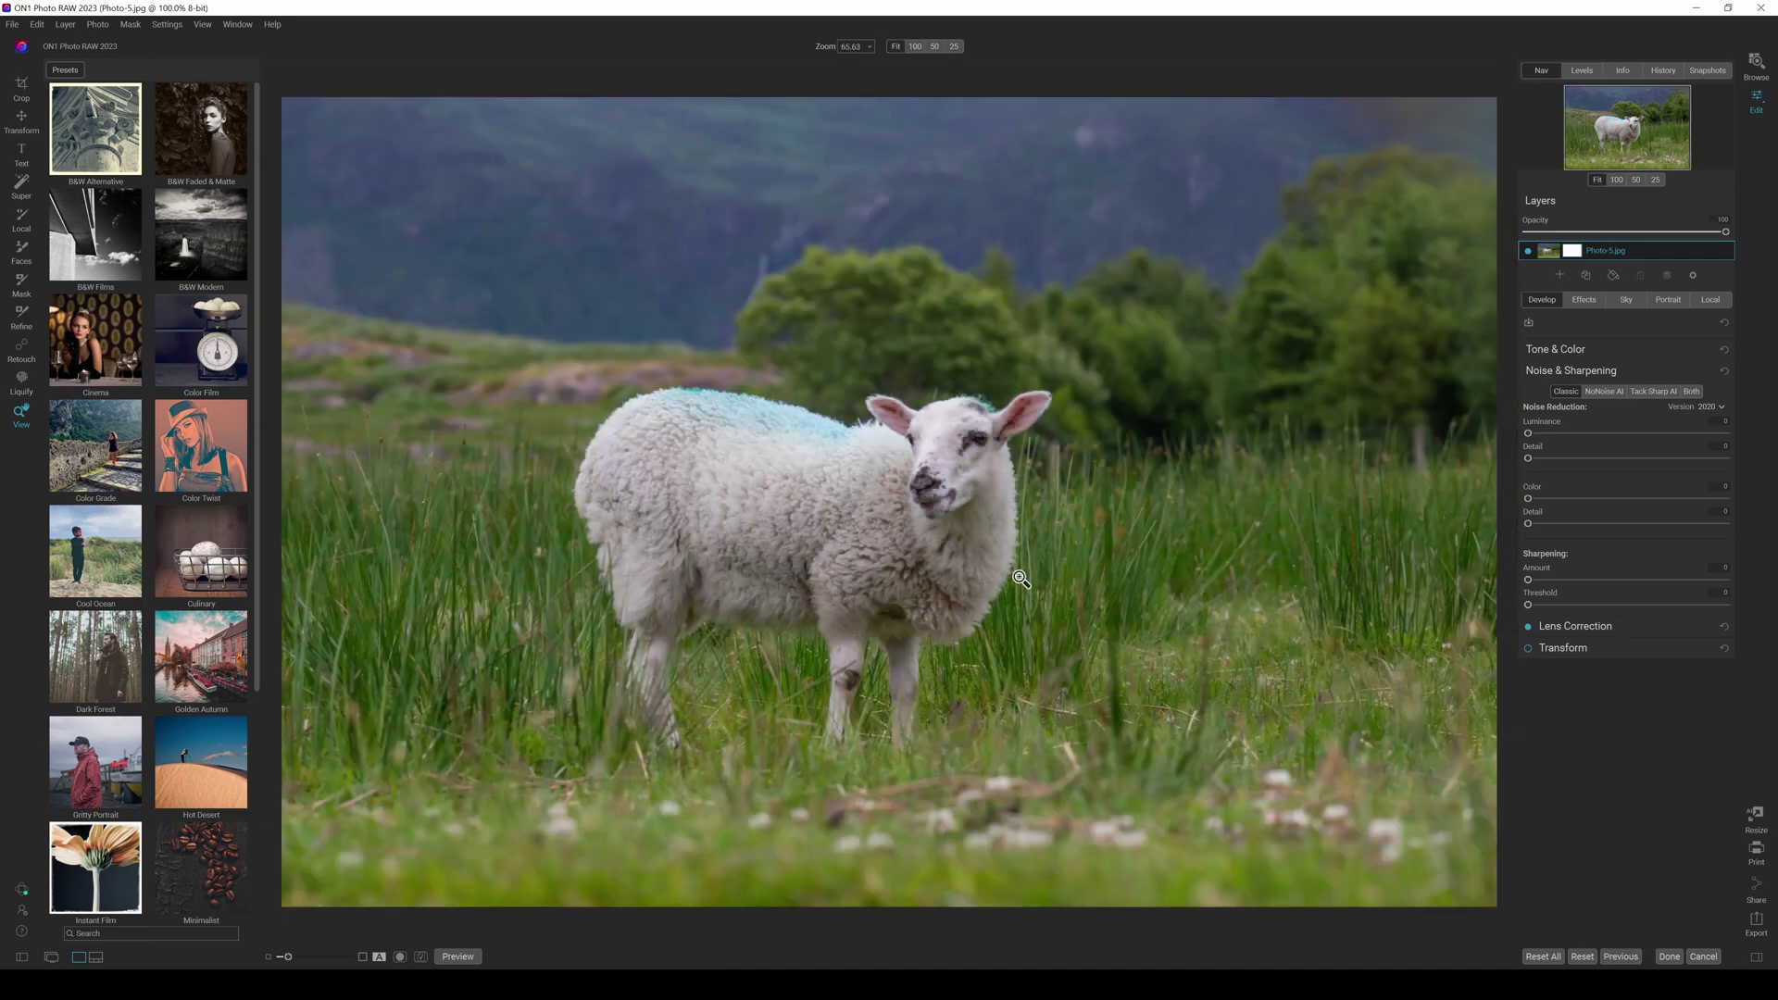
# - Duplicate the Photo-5.jpg layer and apply Tack Sharp AI sharpening to the copy
pyautogui.click(951, 464)
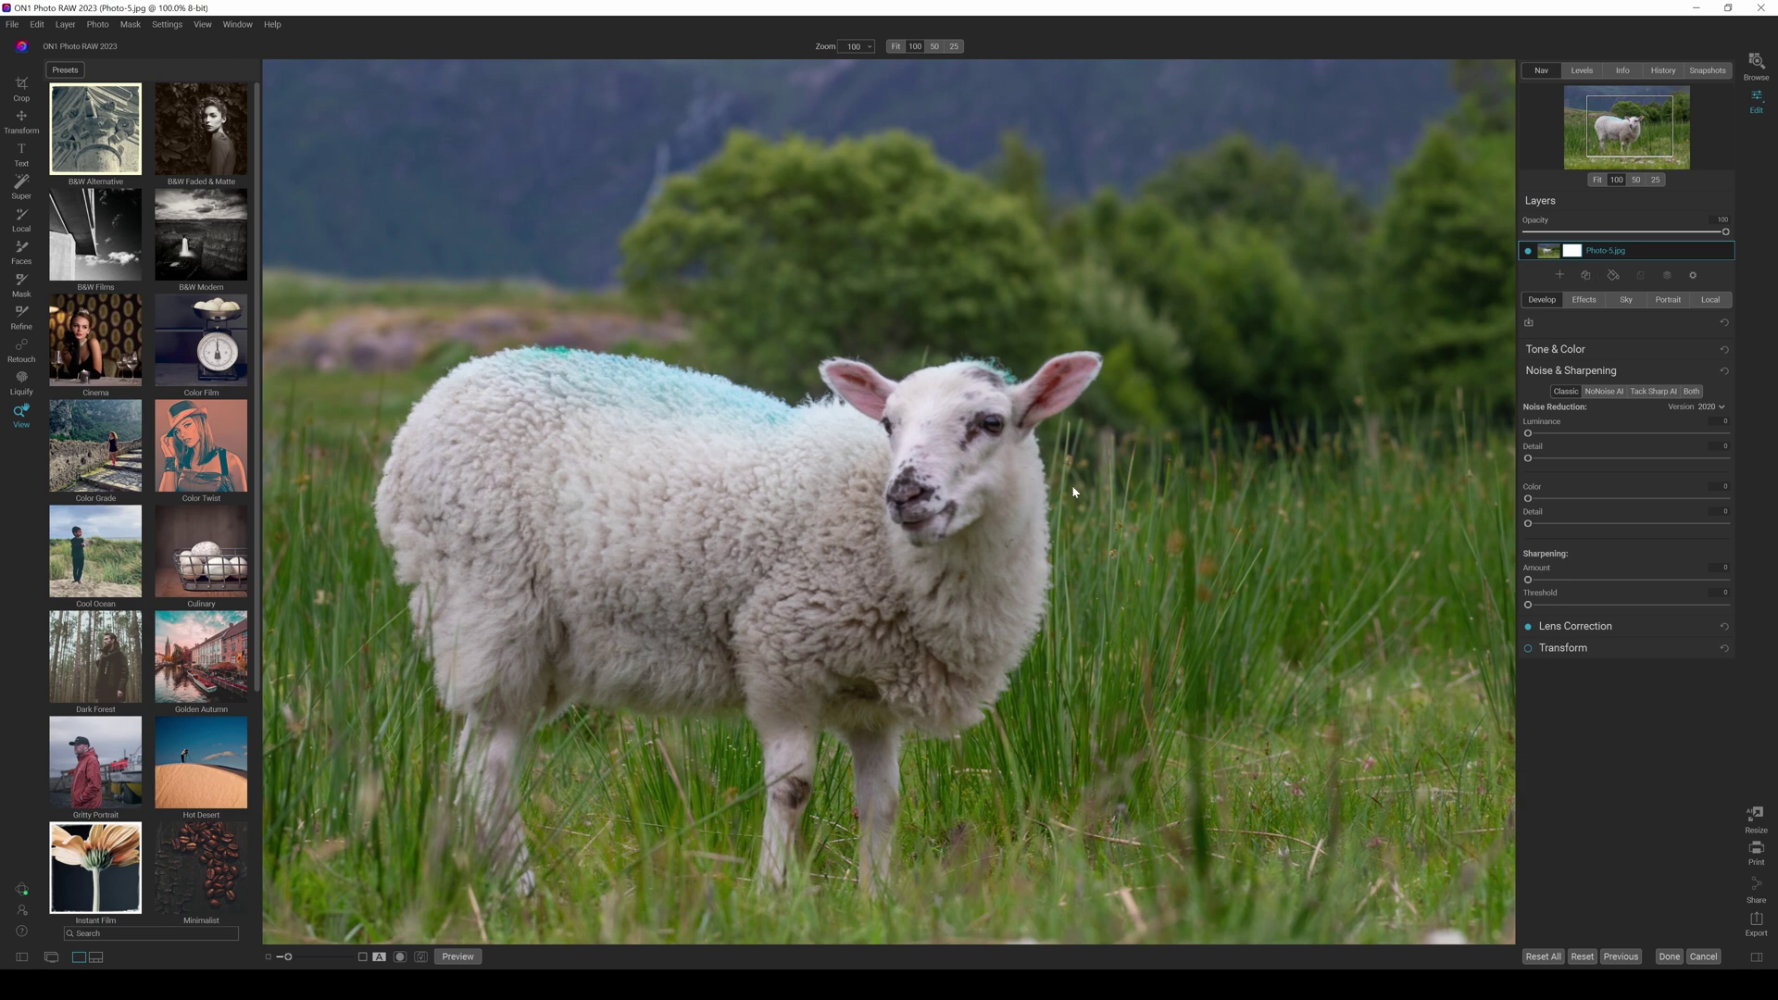
pyautogui.hotkey('ctrl', 'j')
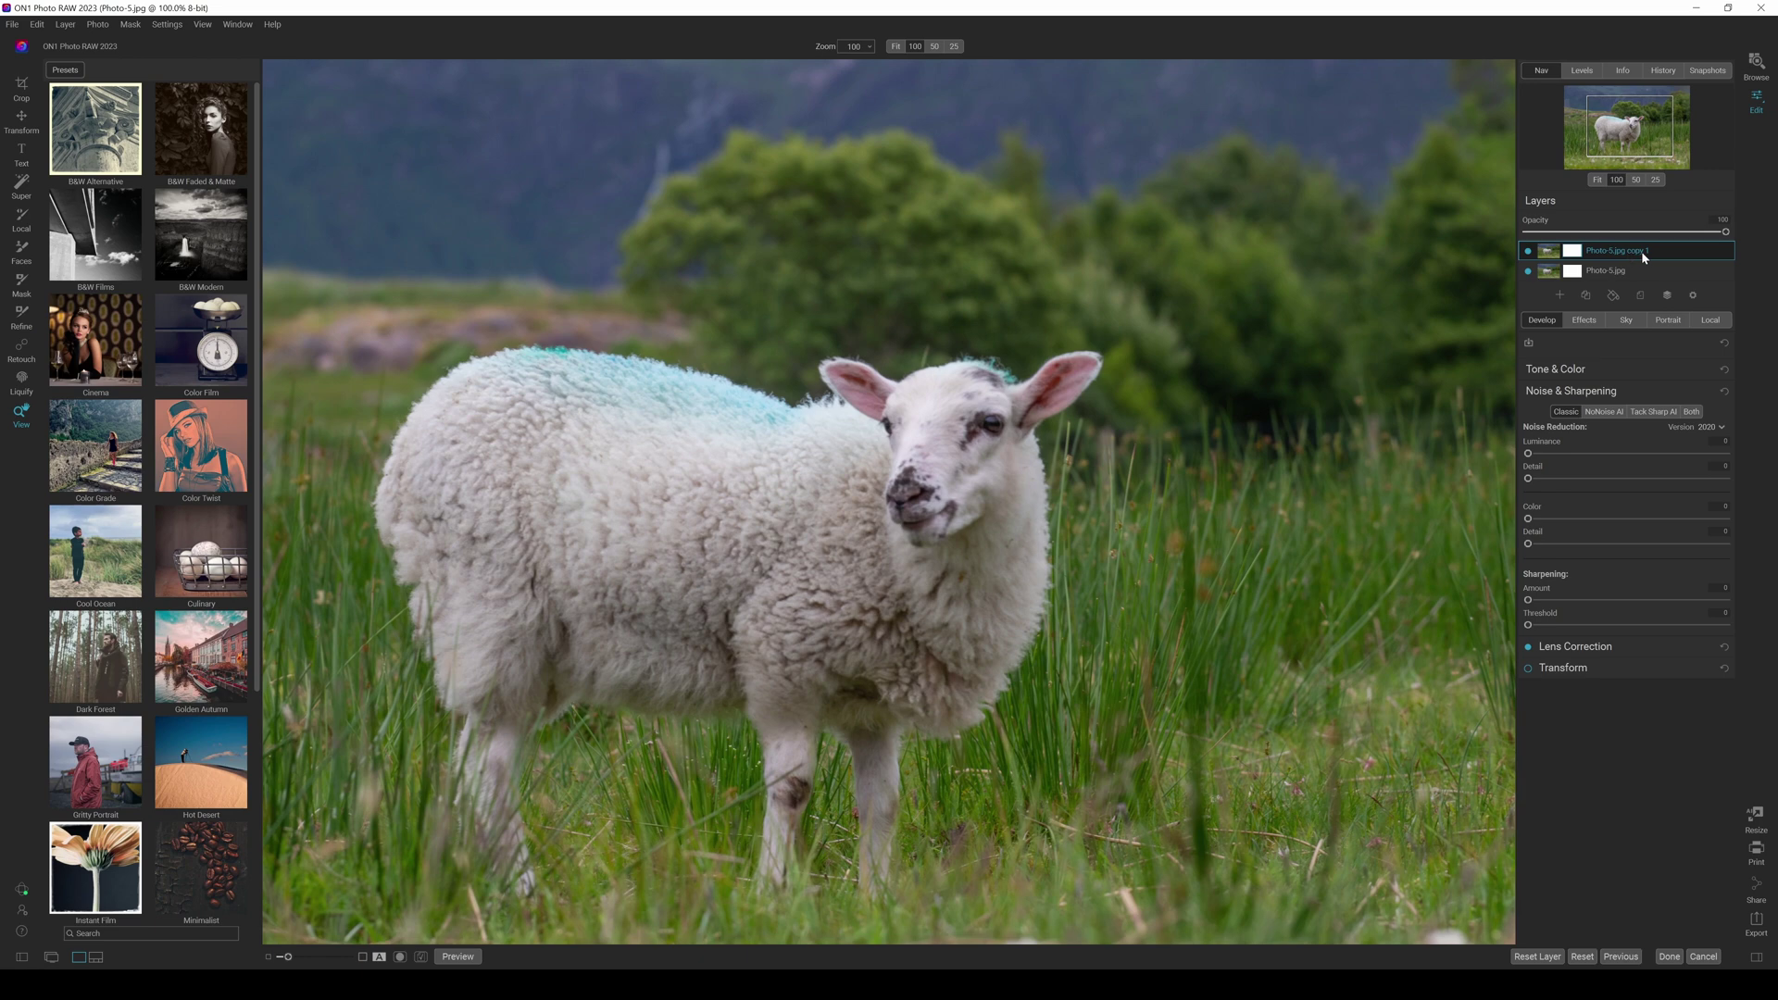
pyautogui.click(1654, 411)
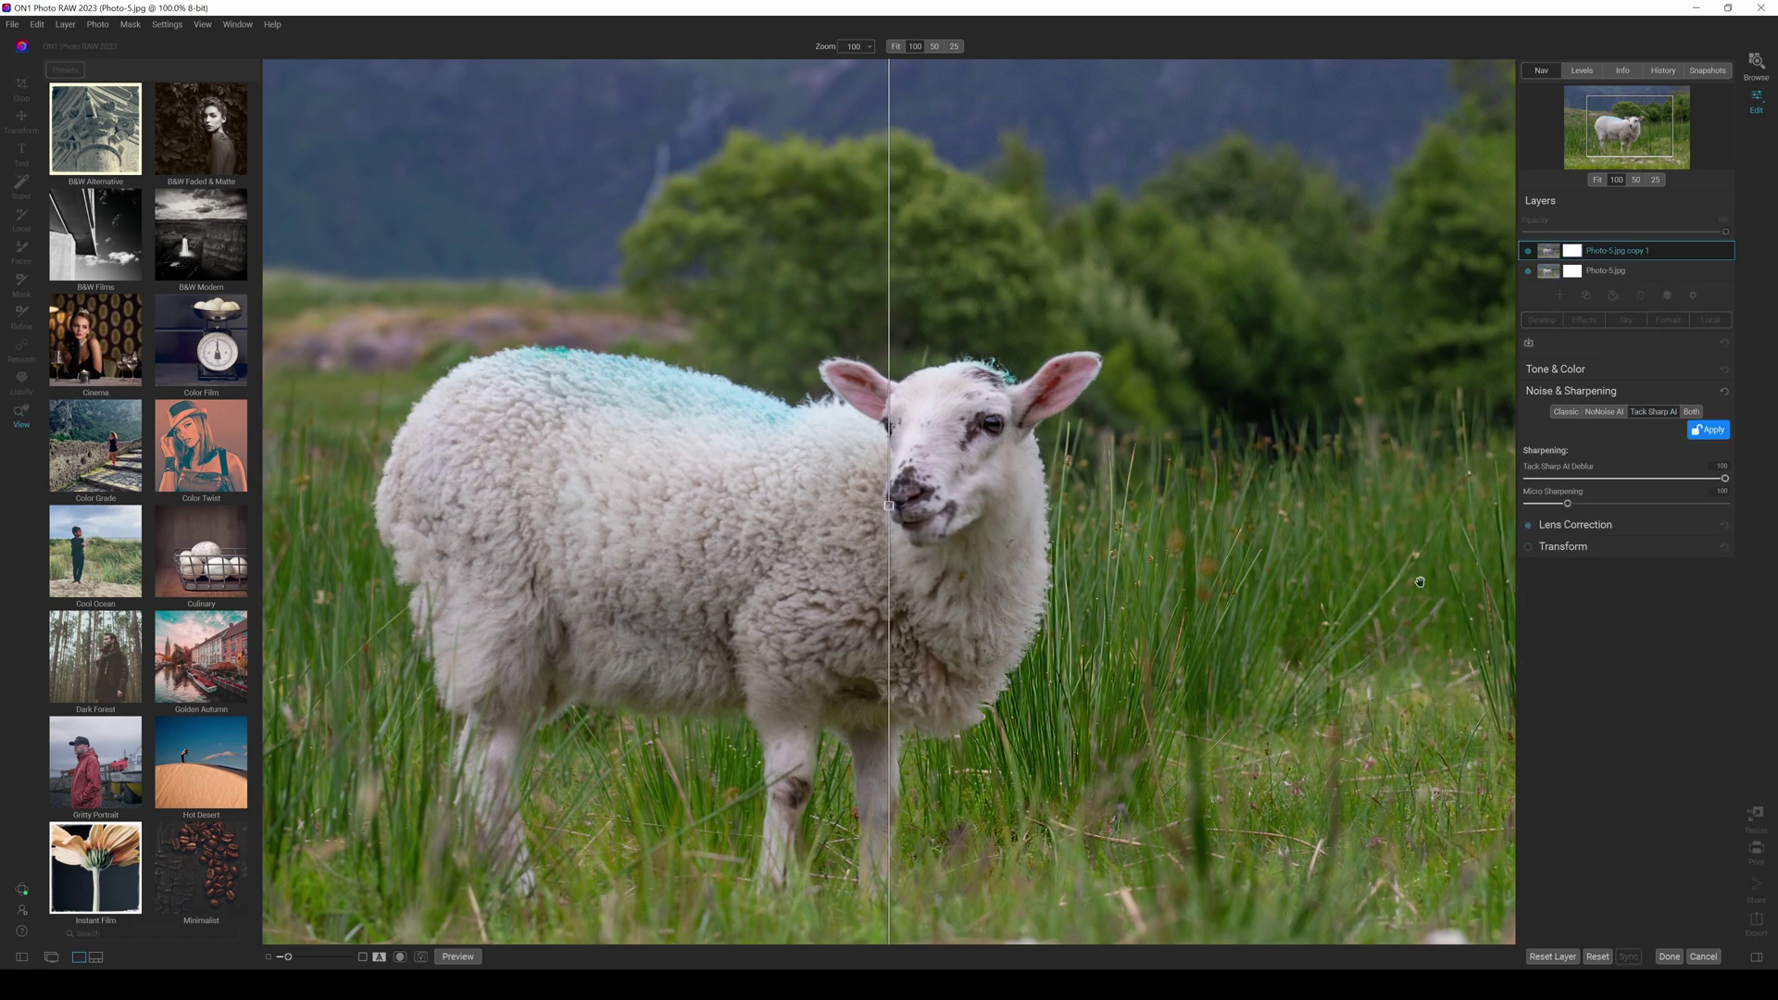
pyautogui.moveTo(889, 505); pyautogui.dragTo(747, 524)
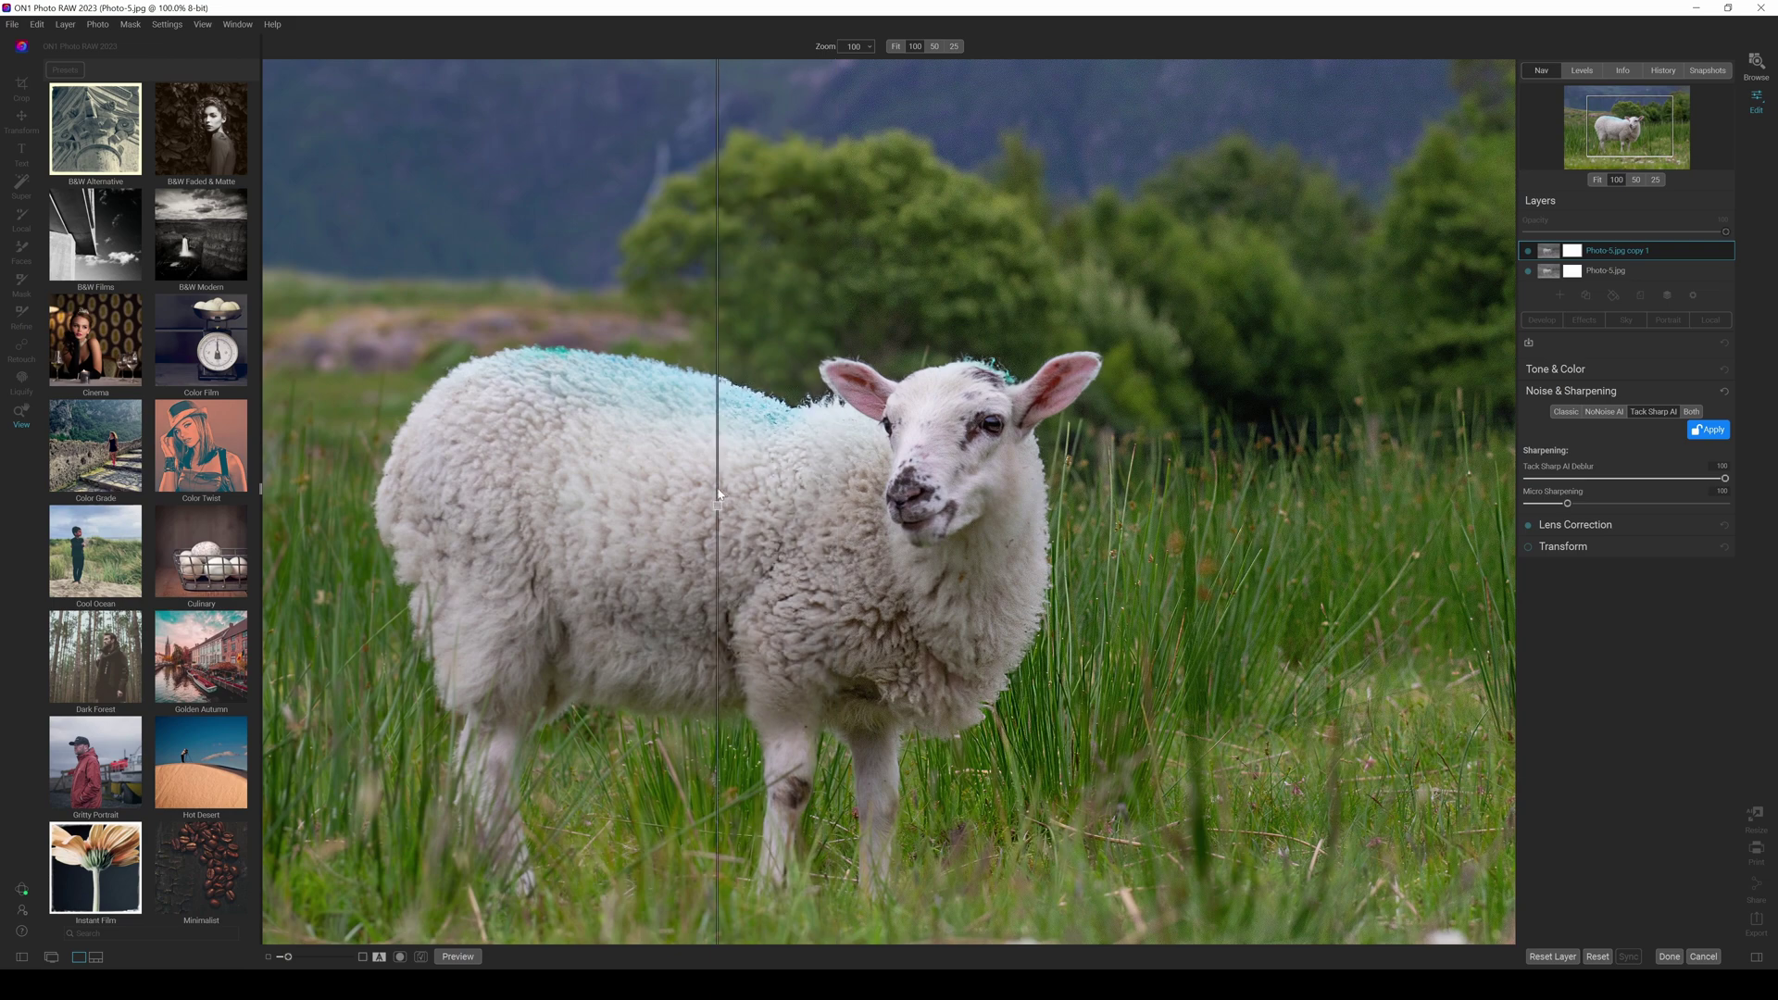
pyautogui.click(1713, 431)
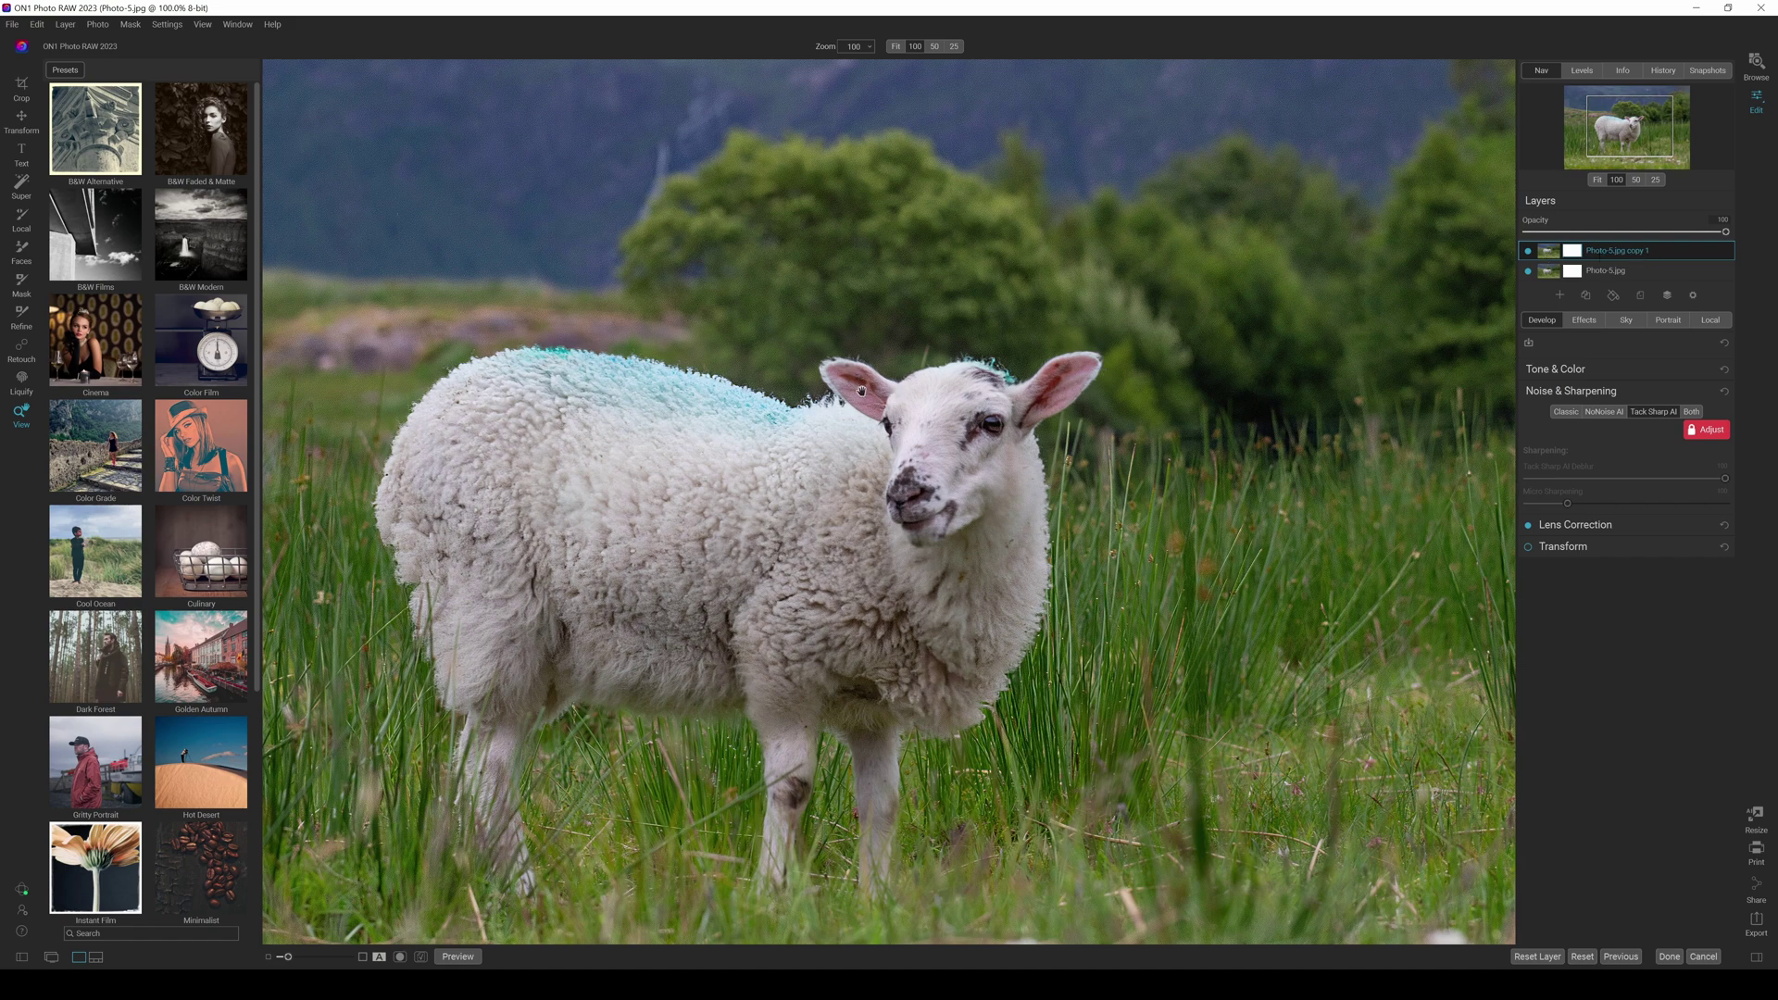
# - Mask the copied layer with Mask AI, selecting the Animal region and setting it to Paint In
pyautogui.press('b')
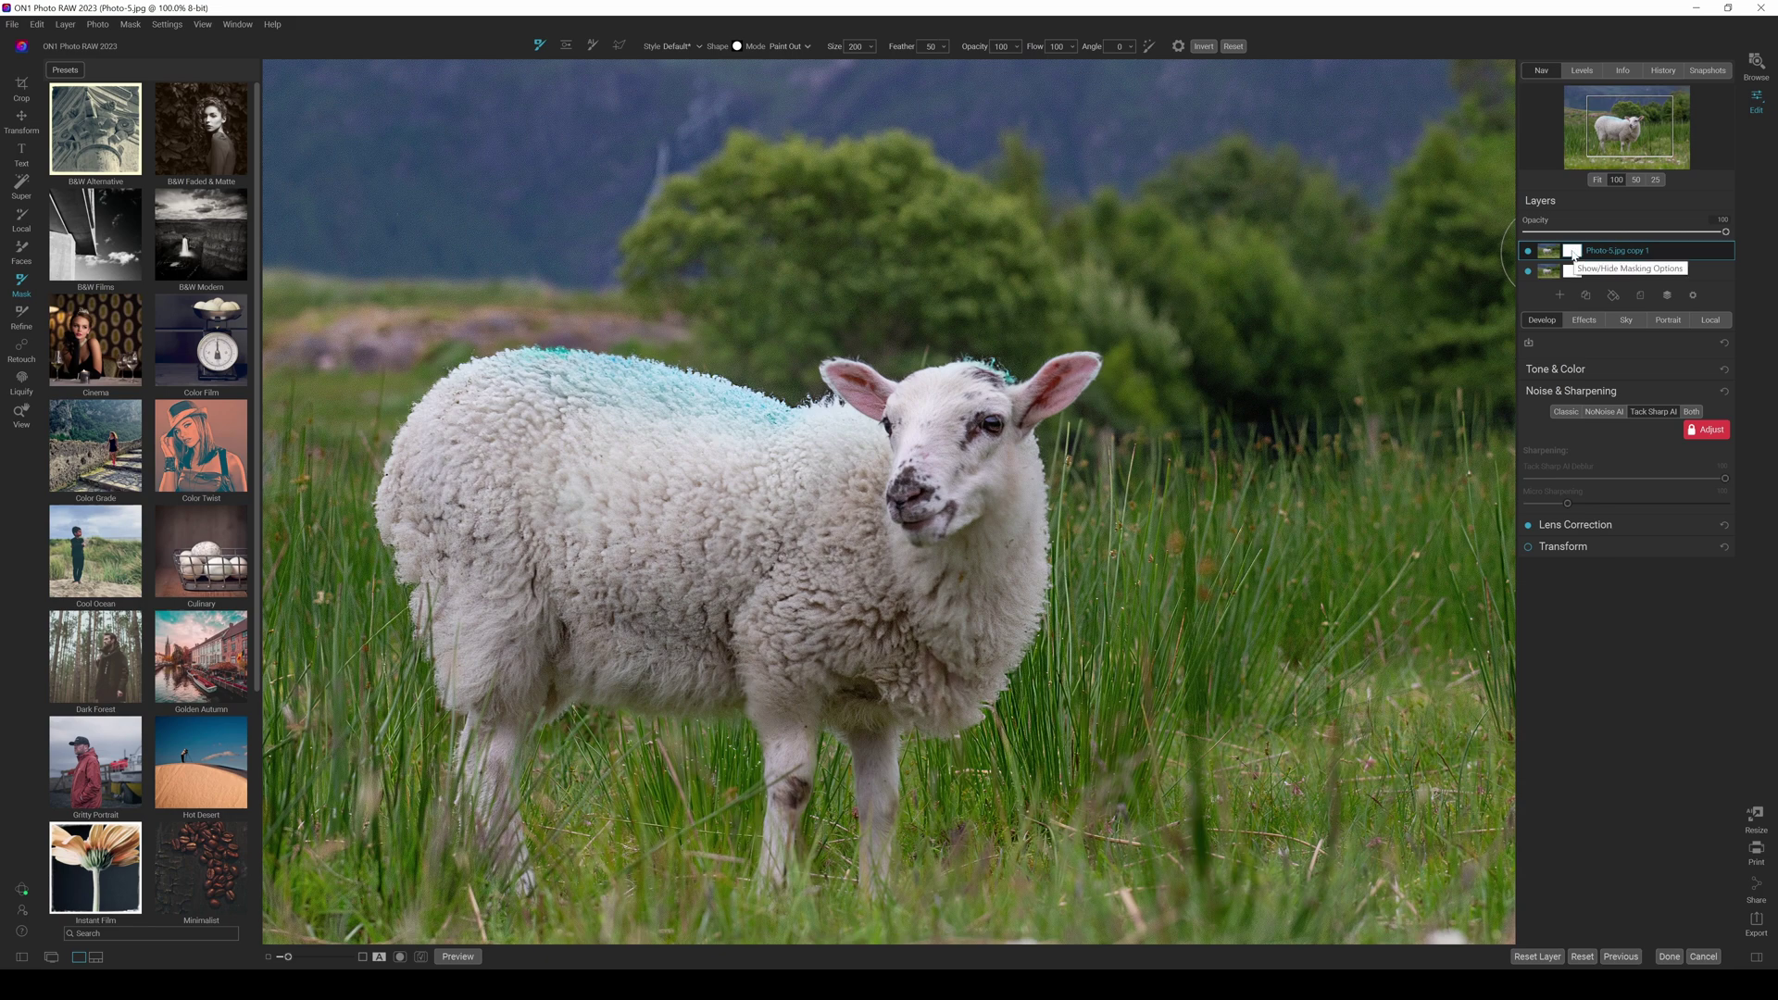
pyautogui.click(1574, 256)
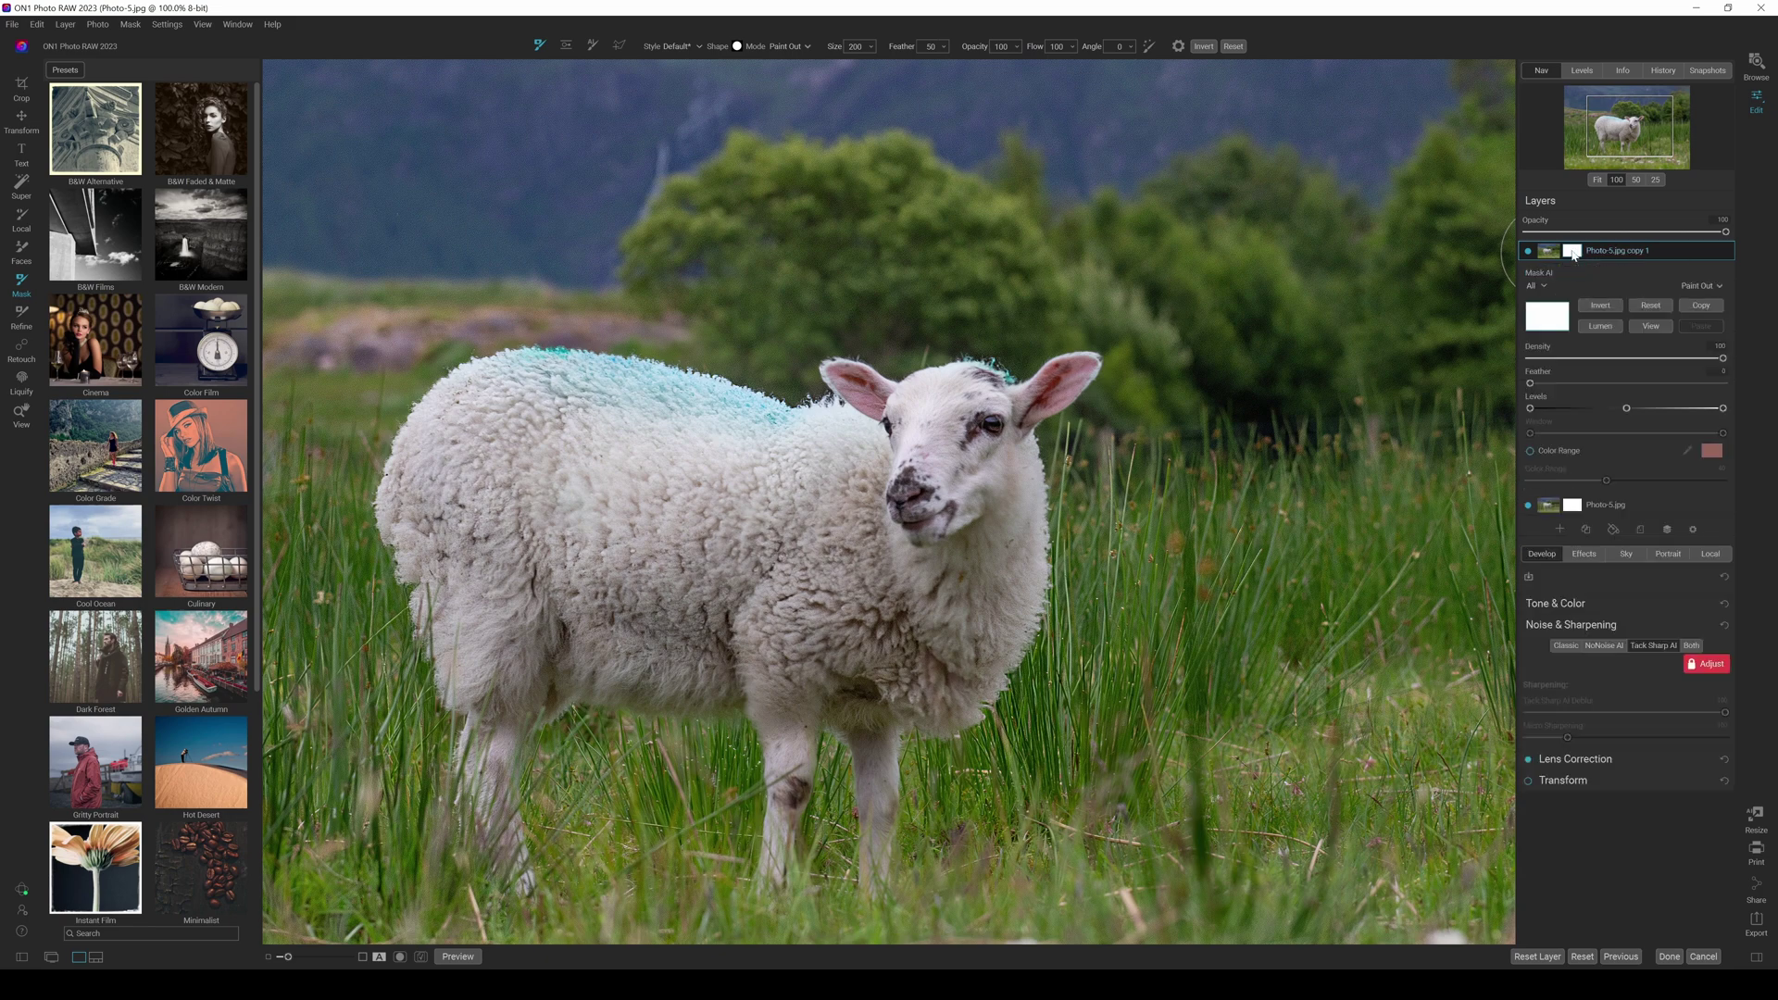
pyautogui.click(1537, 286)
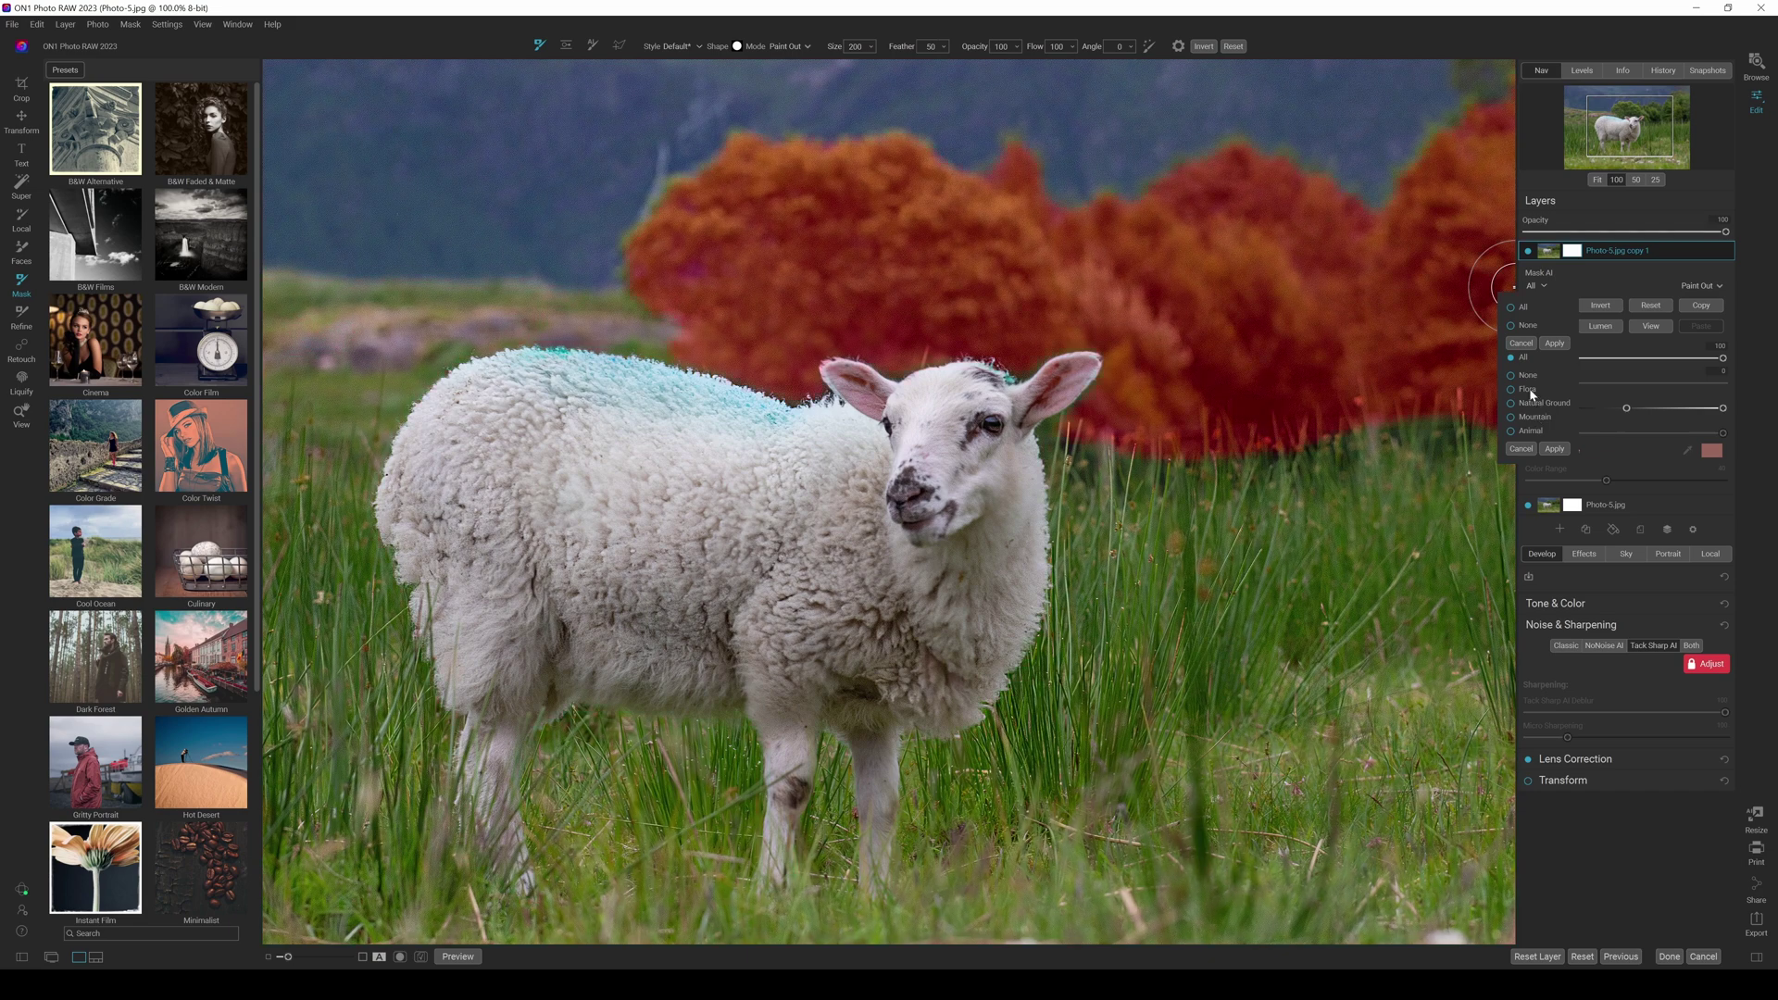
pyautogui.click(1516, 433)
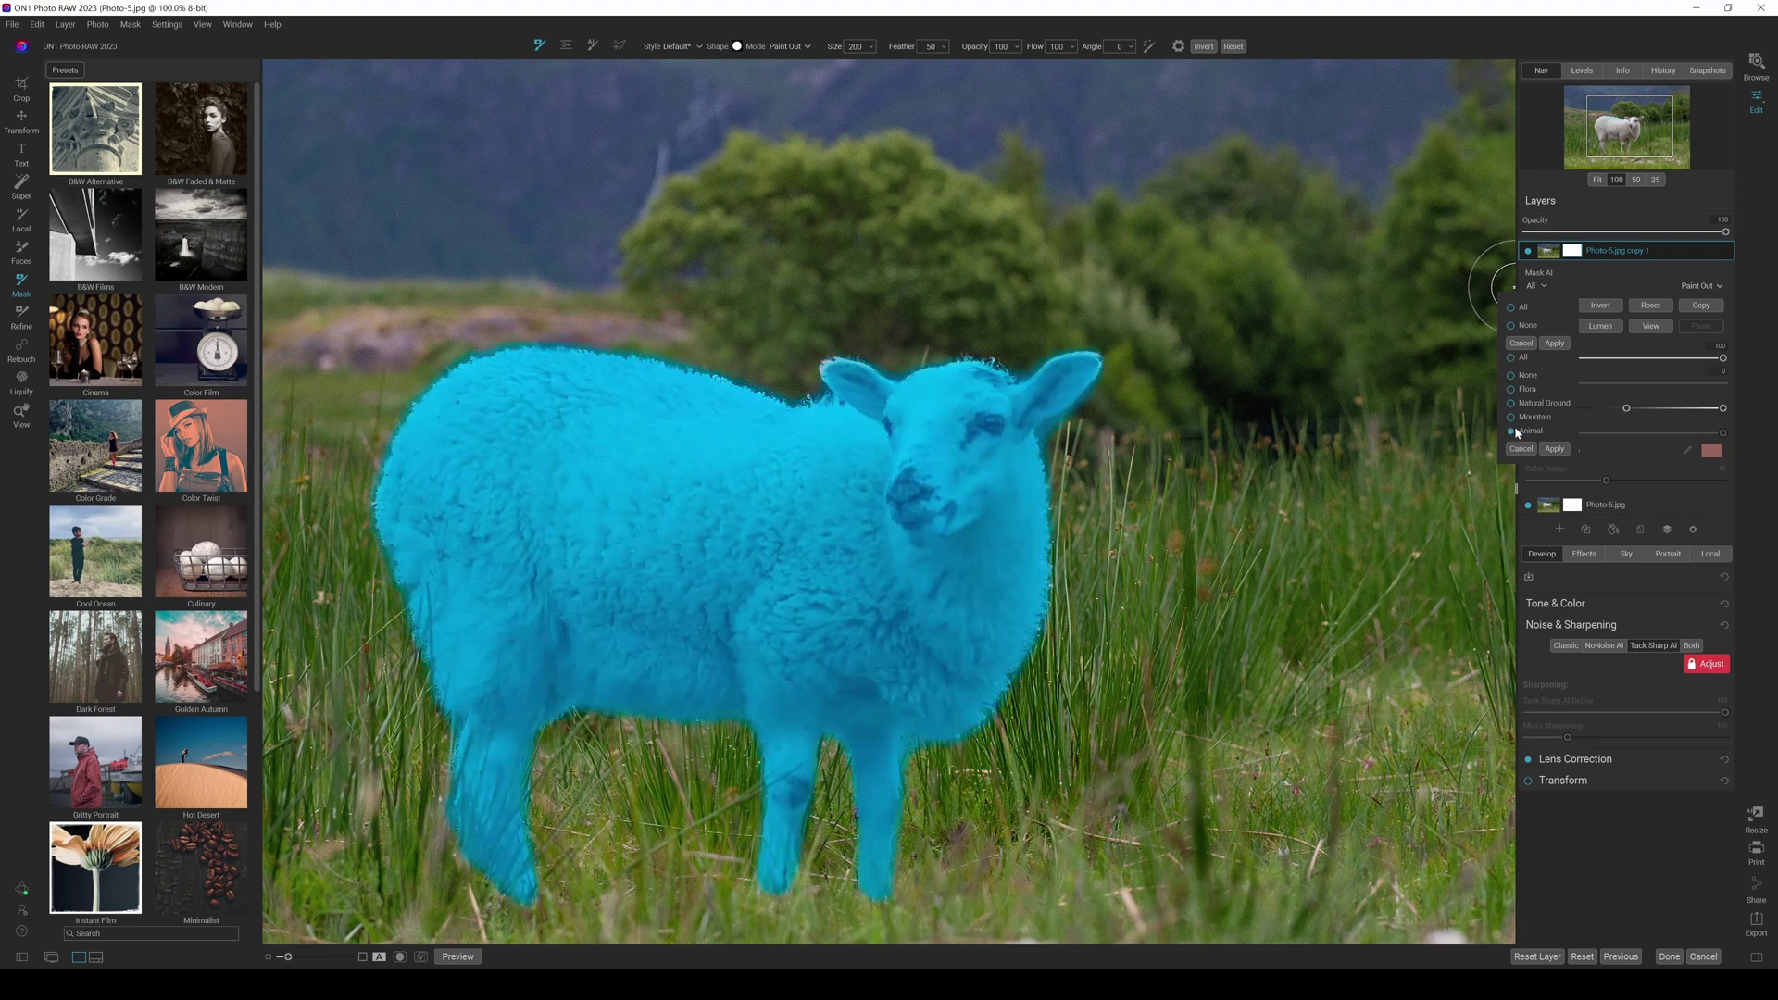
pyautogui.click(1556, 449)
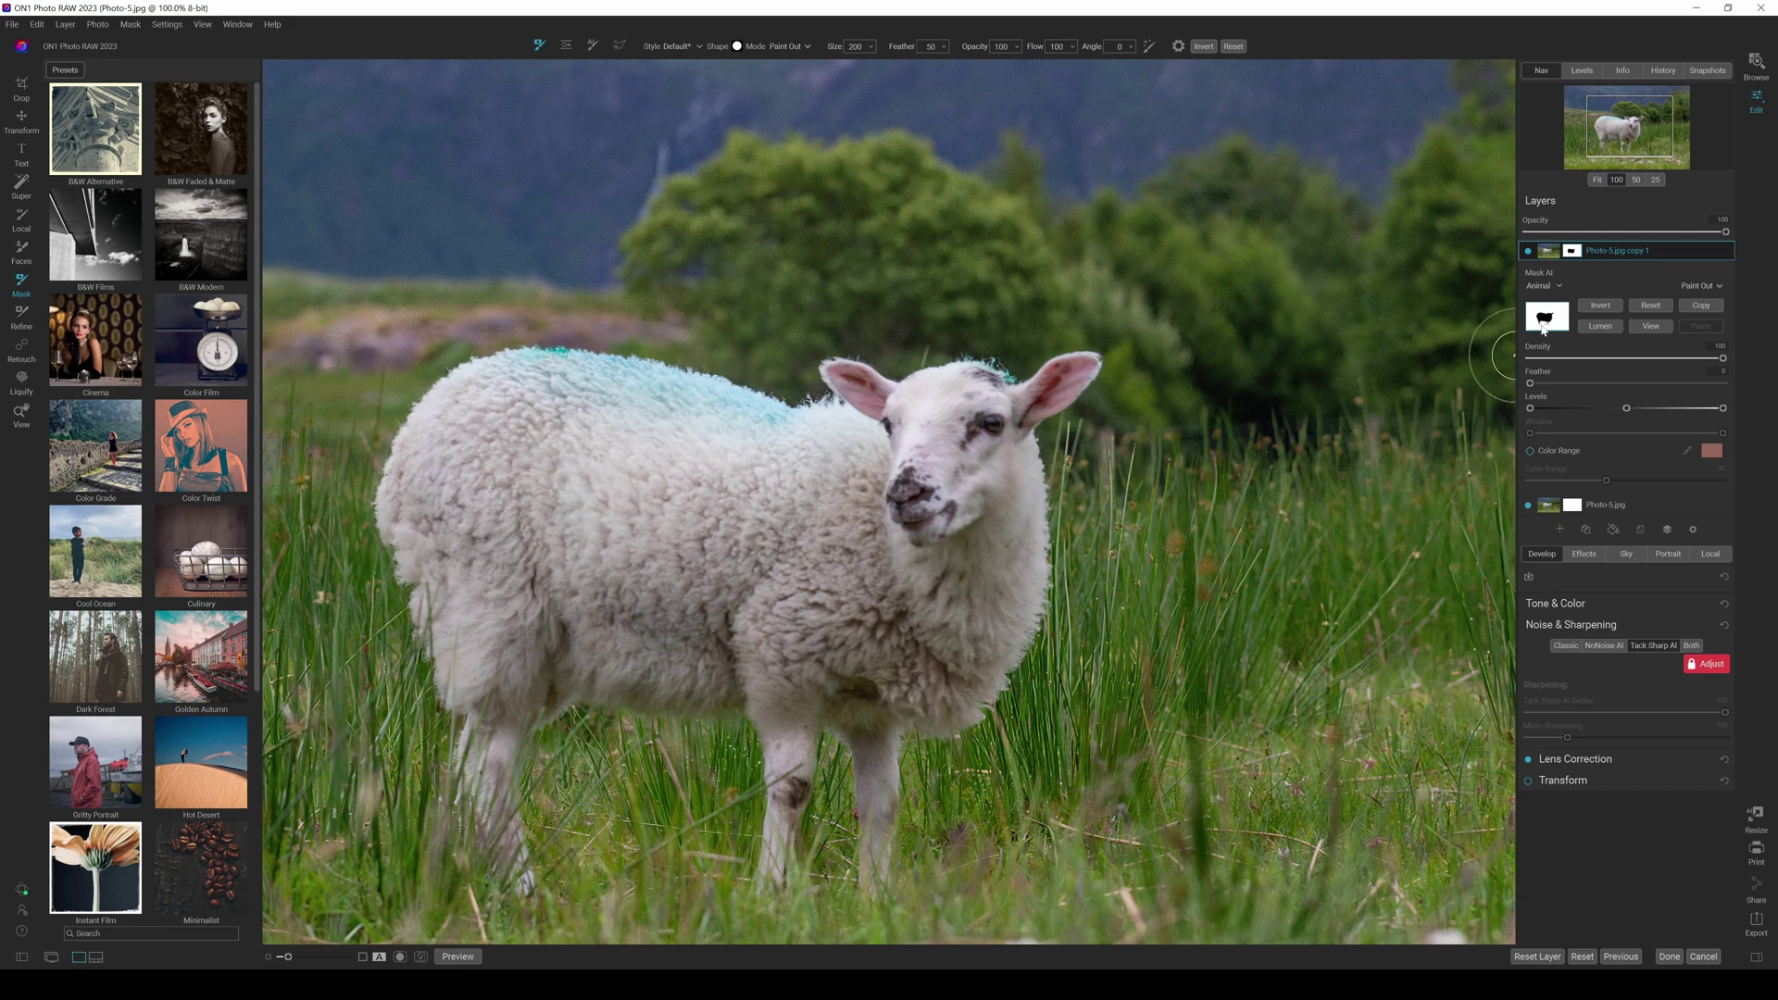
pyautogui.click(1715, 289)
pyautogui.click(1697, 313)
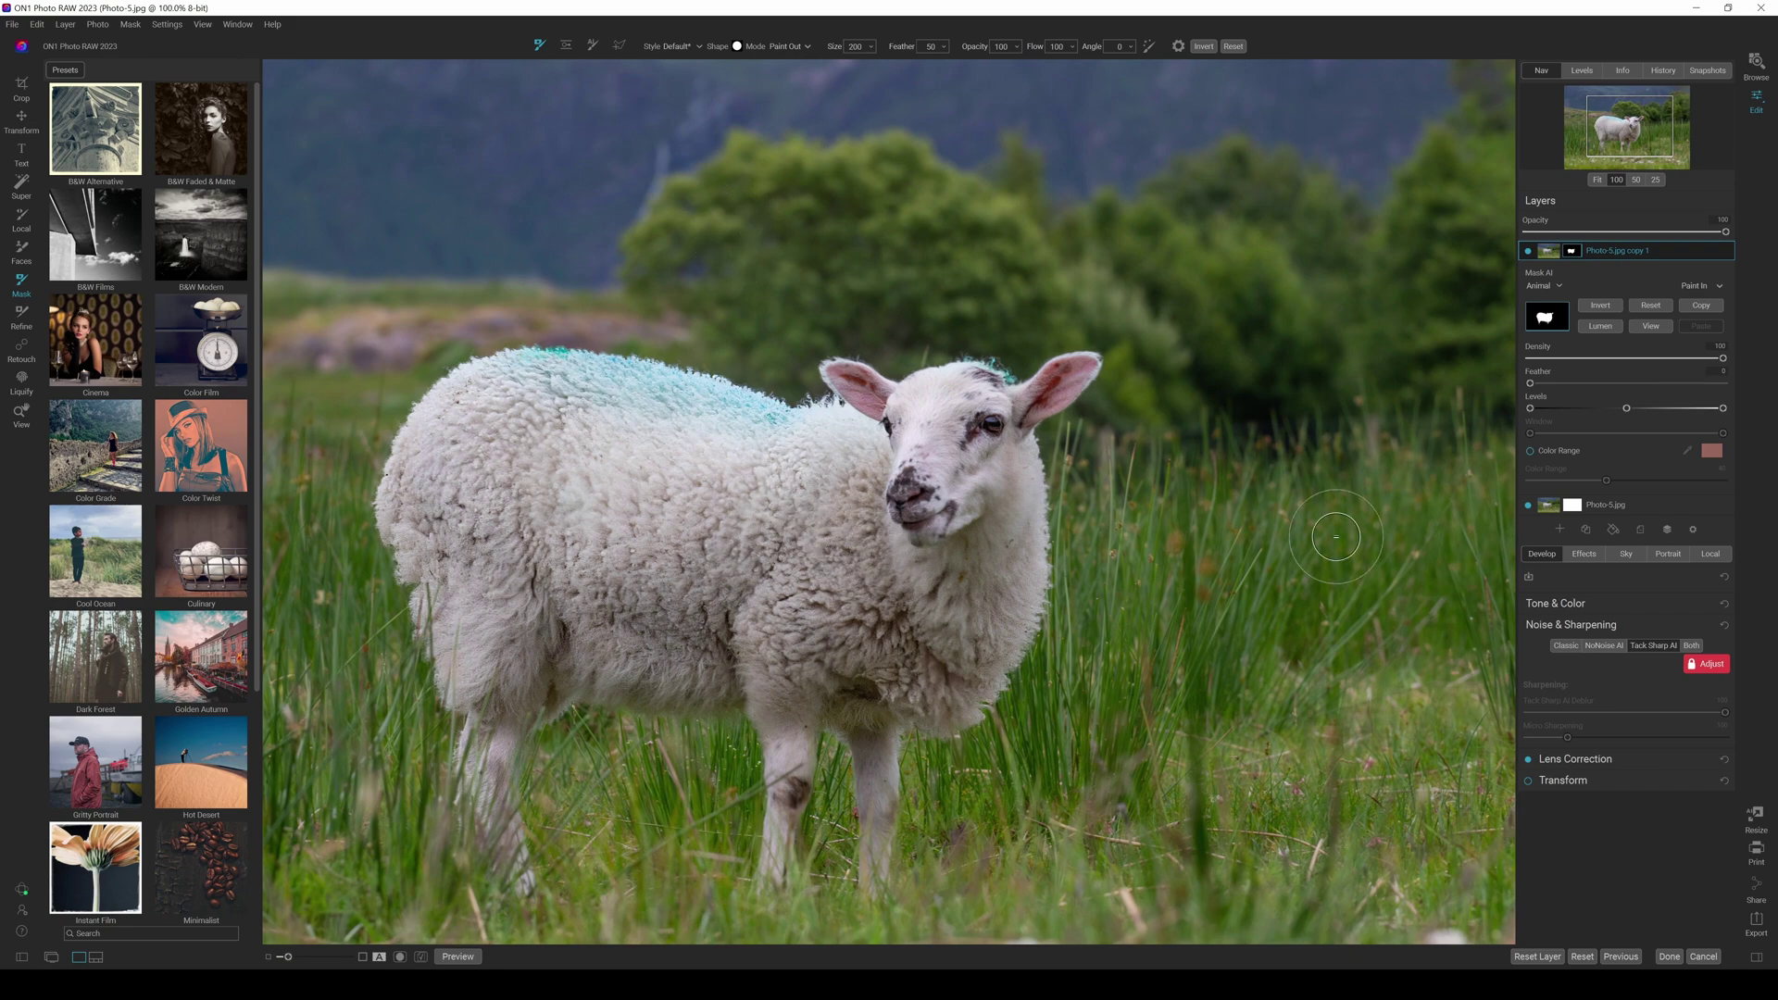
# - Reopen the Tack Sharp AI adjustment on the masked copy and compare before and after across the sheep and grass
pyautogui.click(1654, 647)
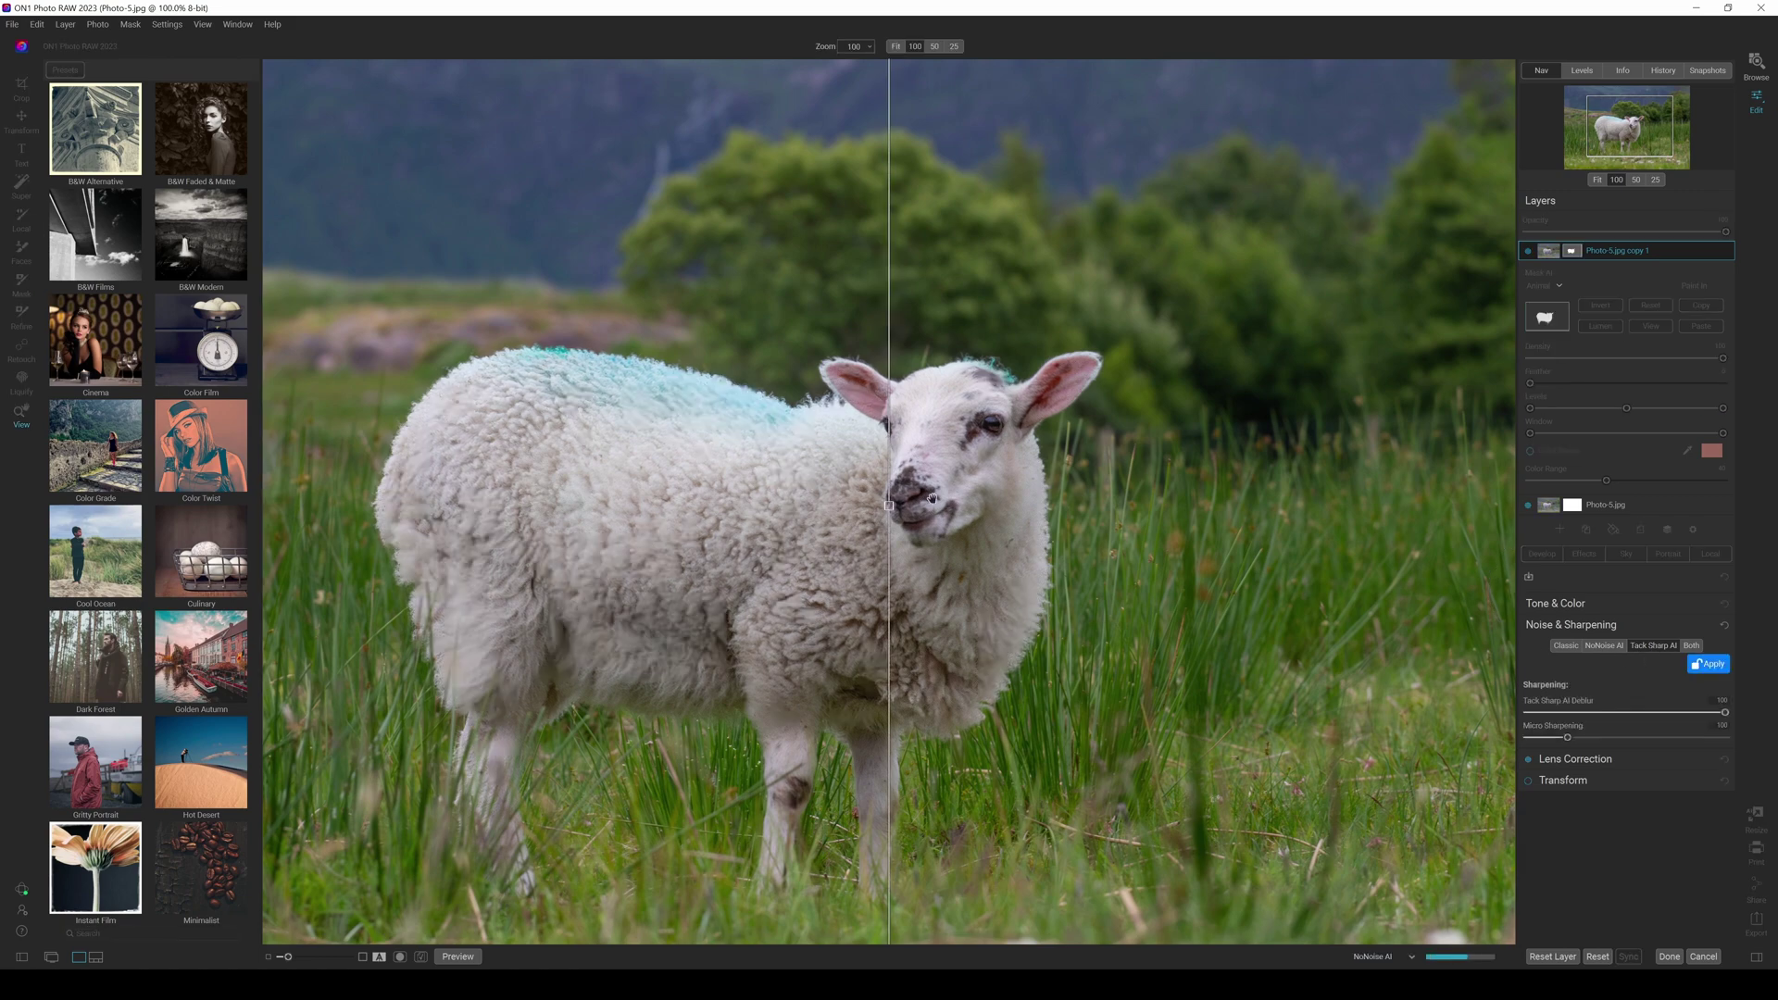
pyautogui.moveTo(890, 510); pyautogui.dragTo(850, 457)
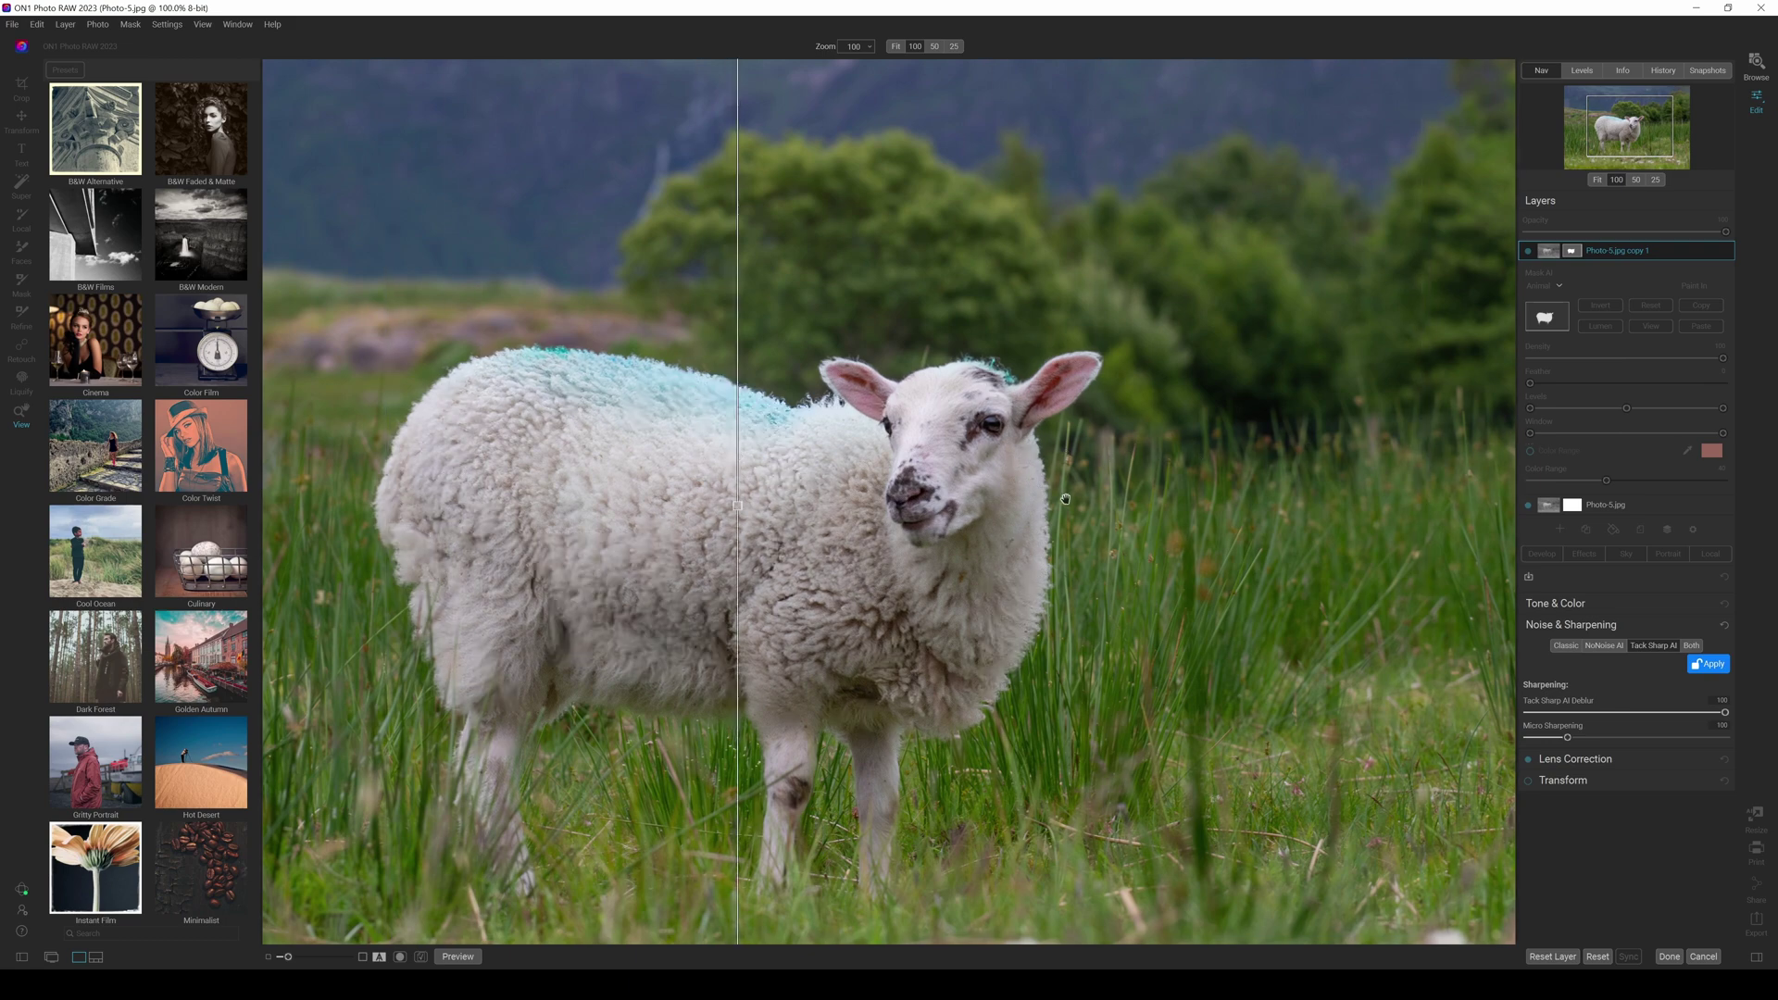
pyautogui.moveTo(739, 507); pyautogui.dragTo(343, 479)
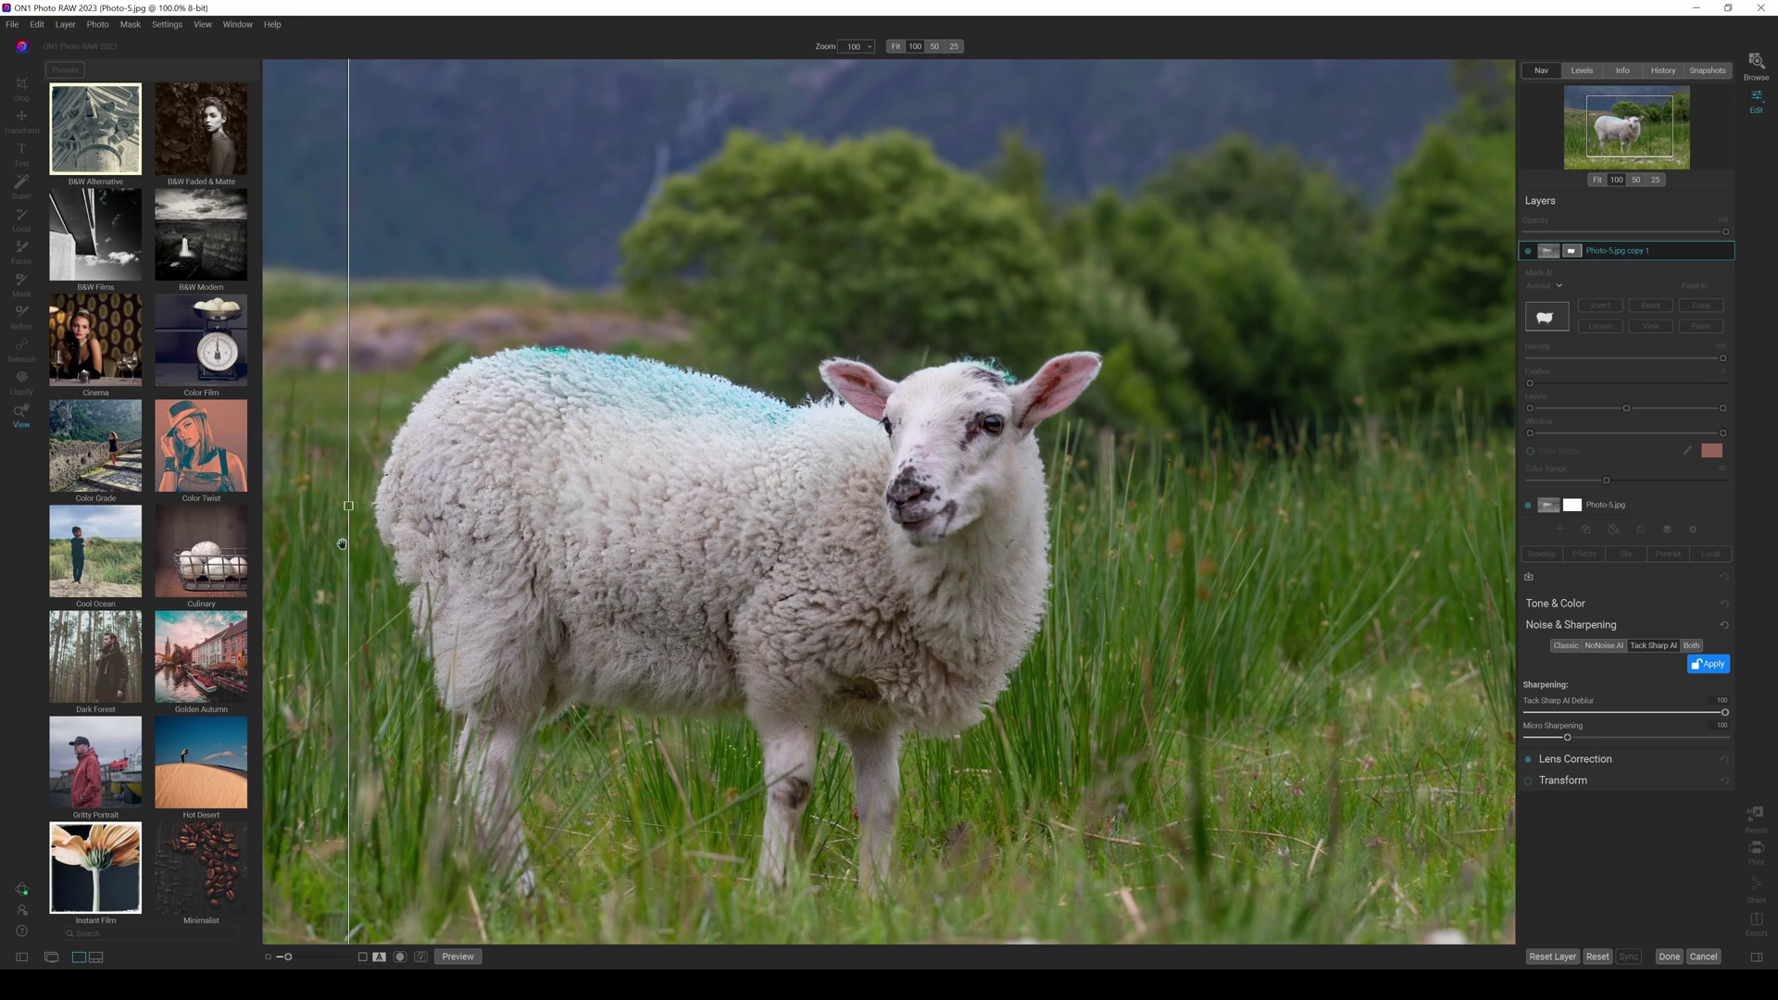
pyautogui.moveTo(349, 508); pyautogui.dragTo(1111, 506)
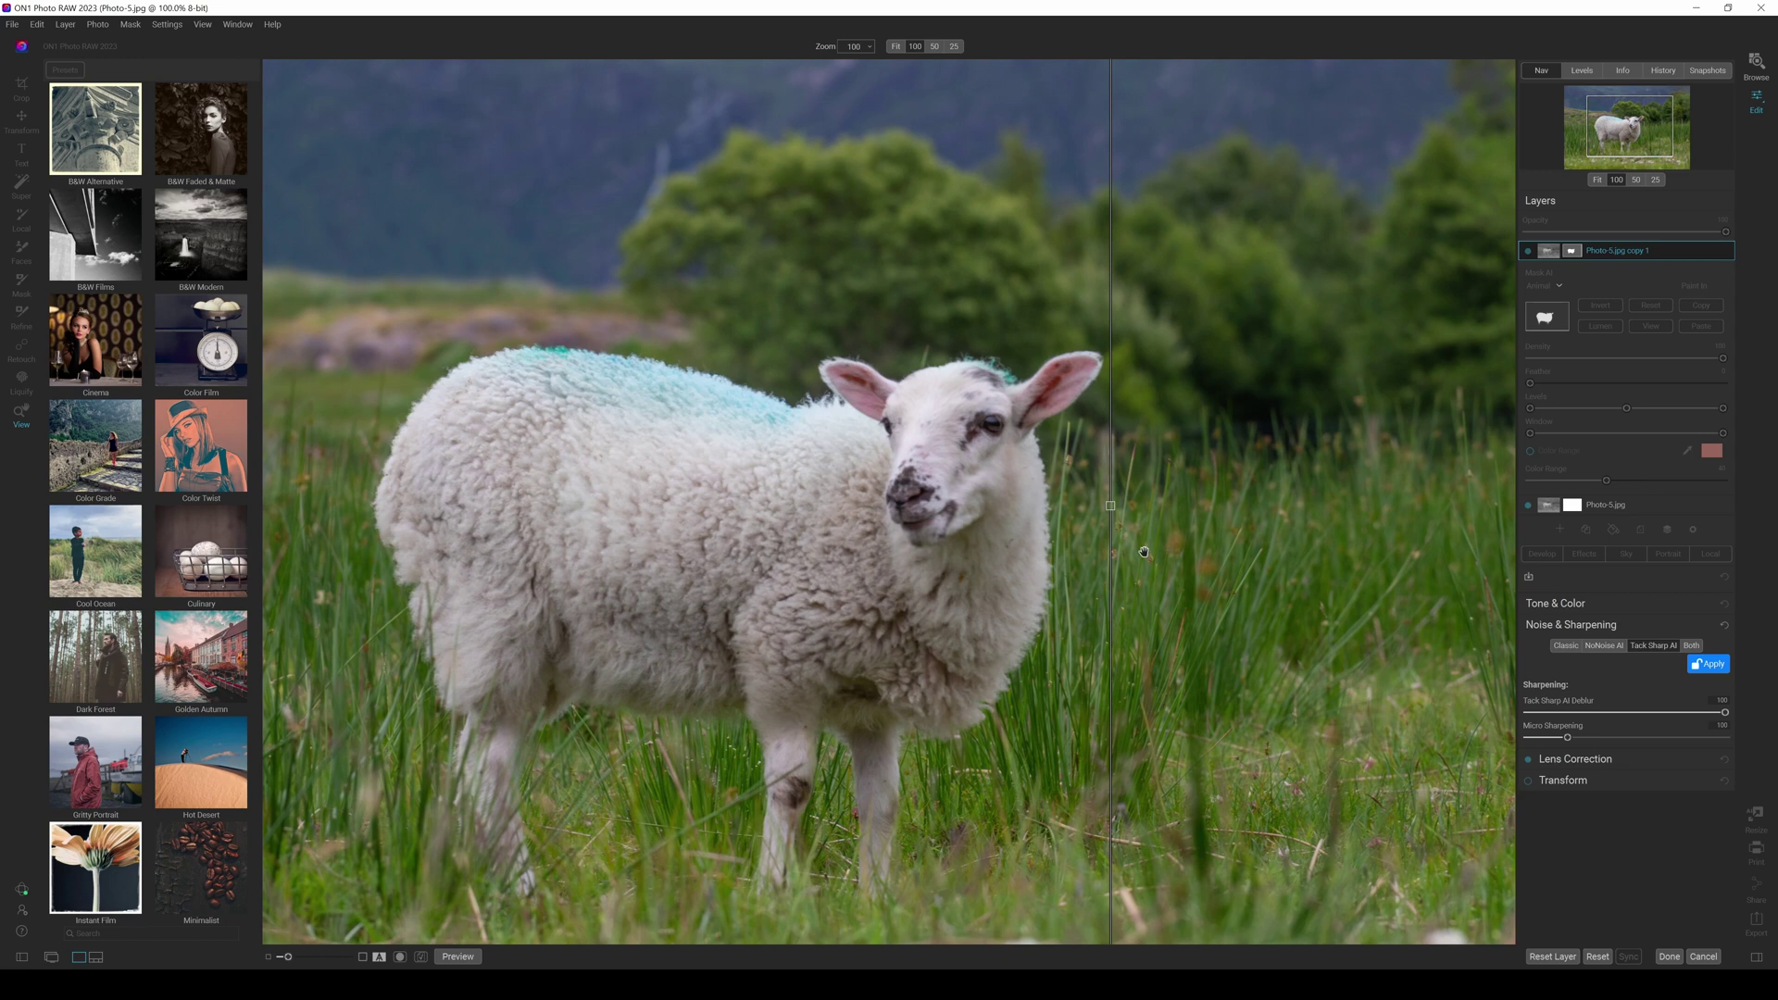
pyautogui.moveTo(1112, 508); pyautogui.dragTo(772, 525)
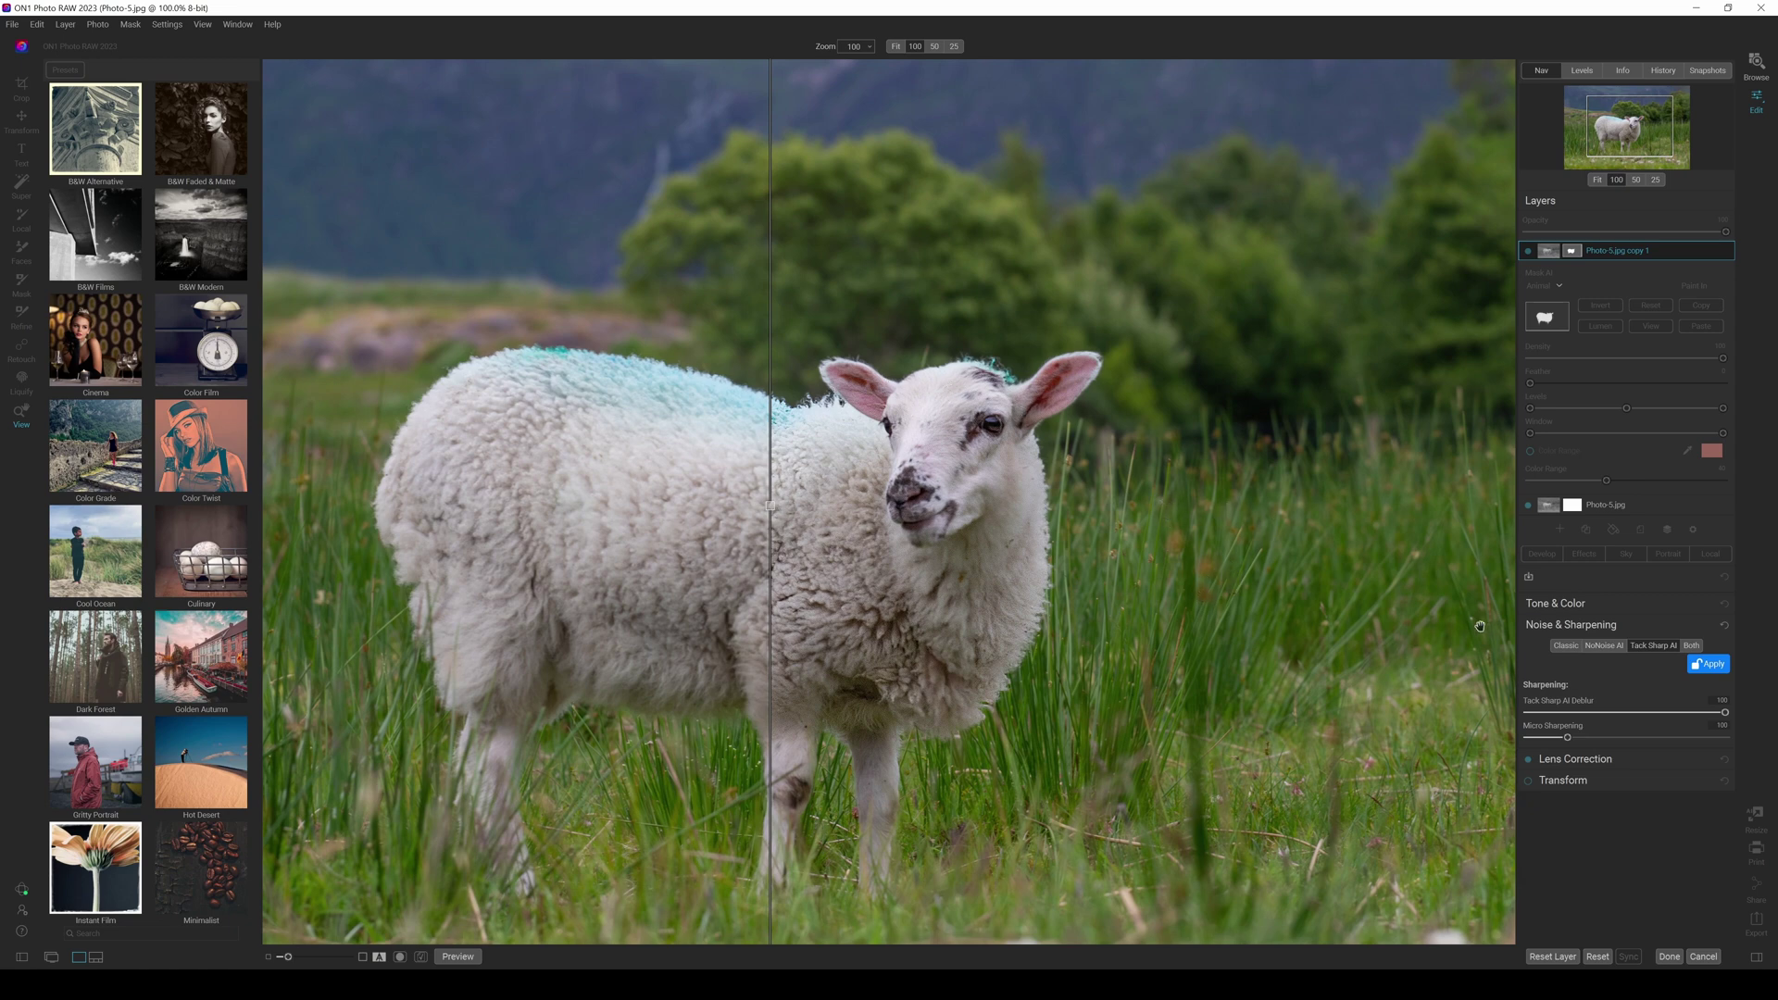
# - Try the Both mode, return to Tack Sharp AI alone, and compare before and after on the wool
pyautogui.click(1692, 646)
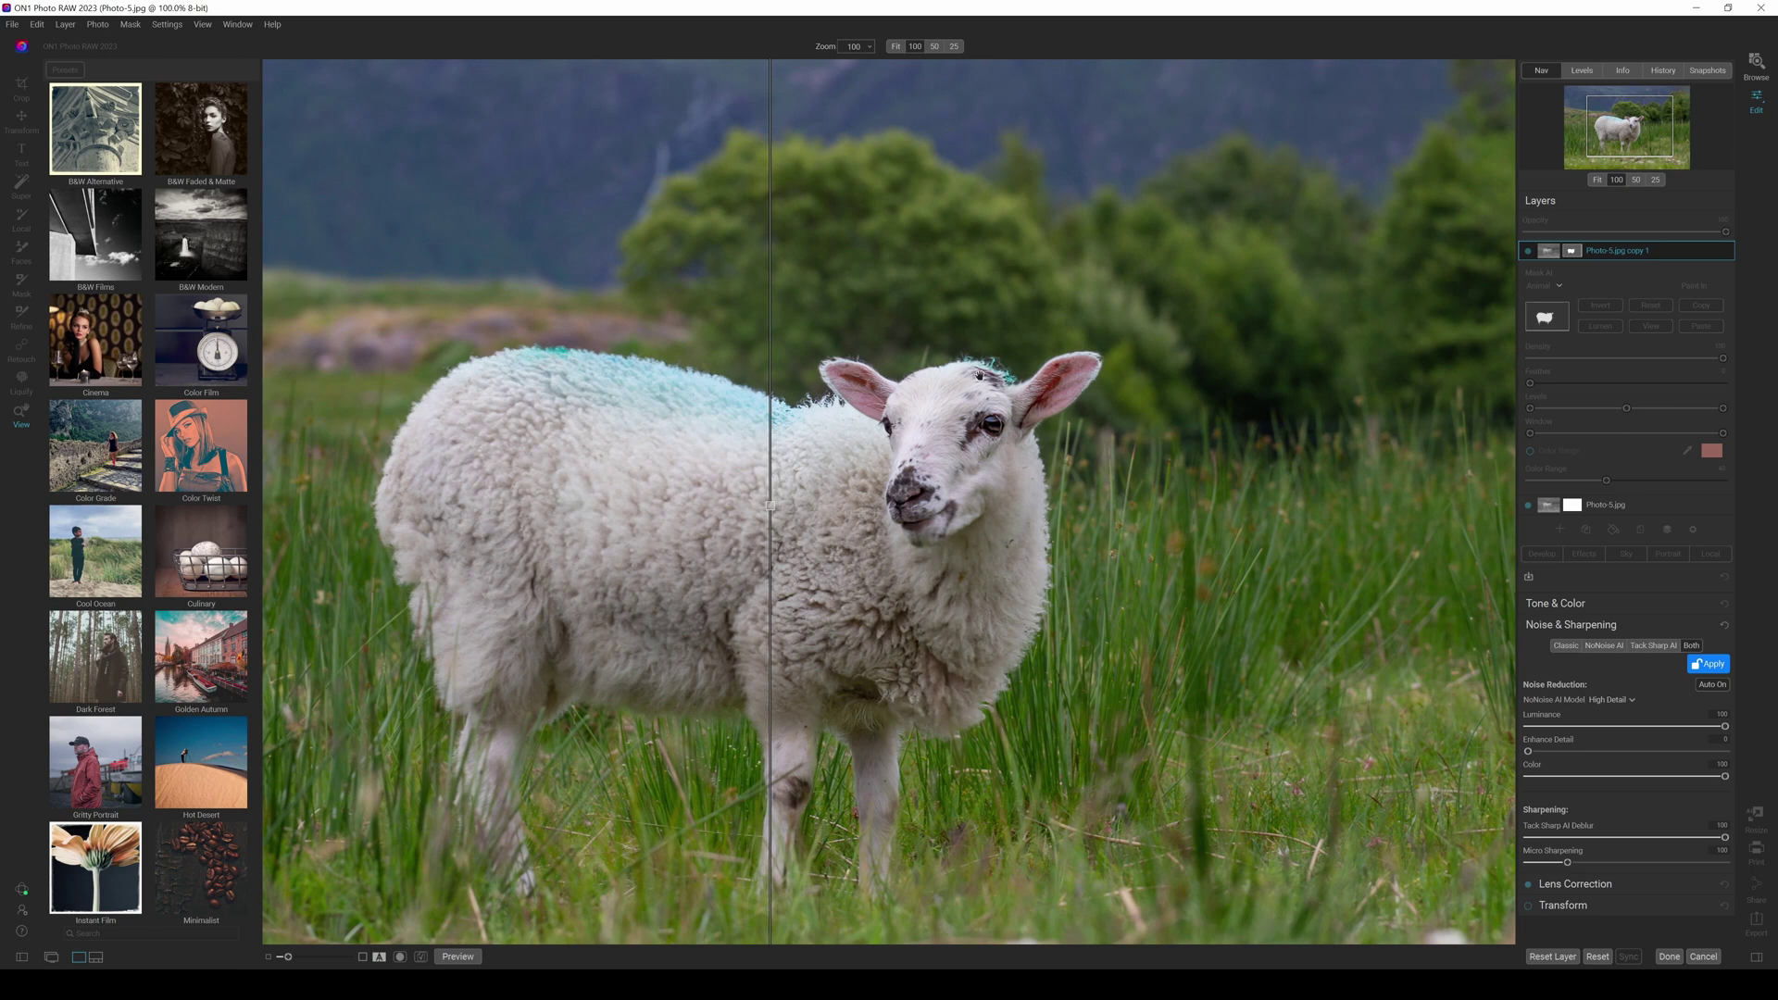
pyautogui.click(1651, 646)
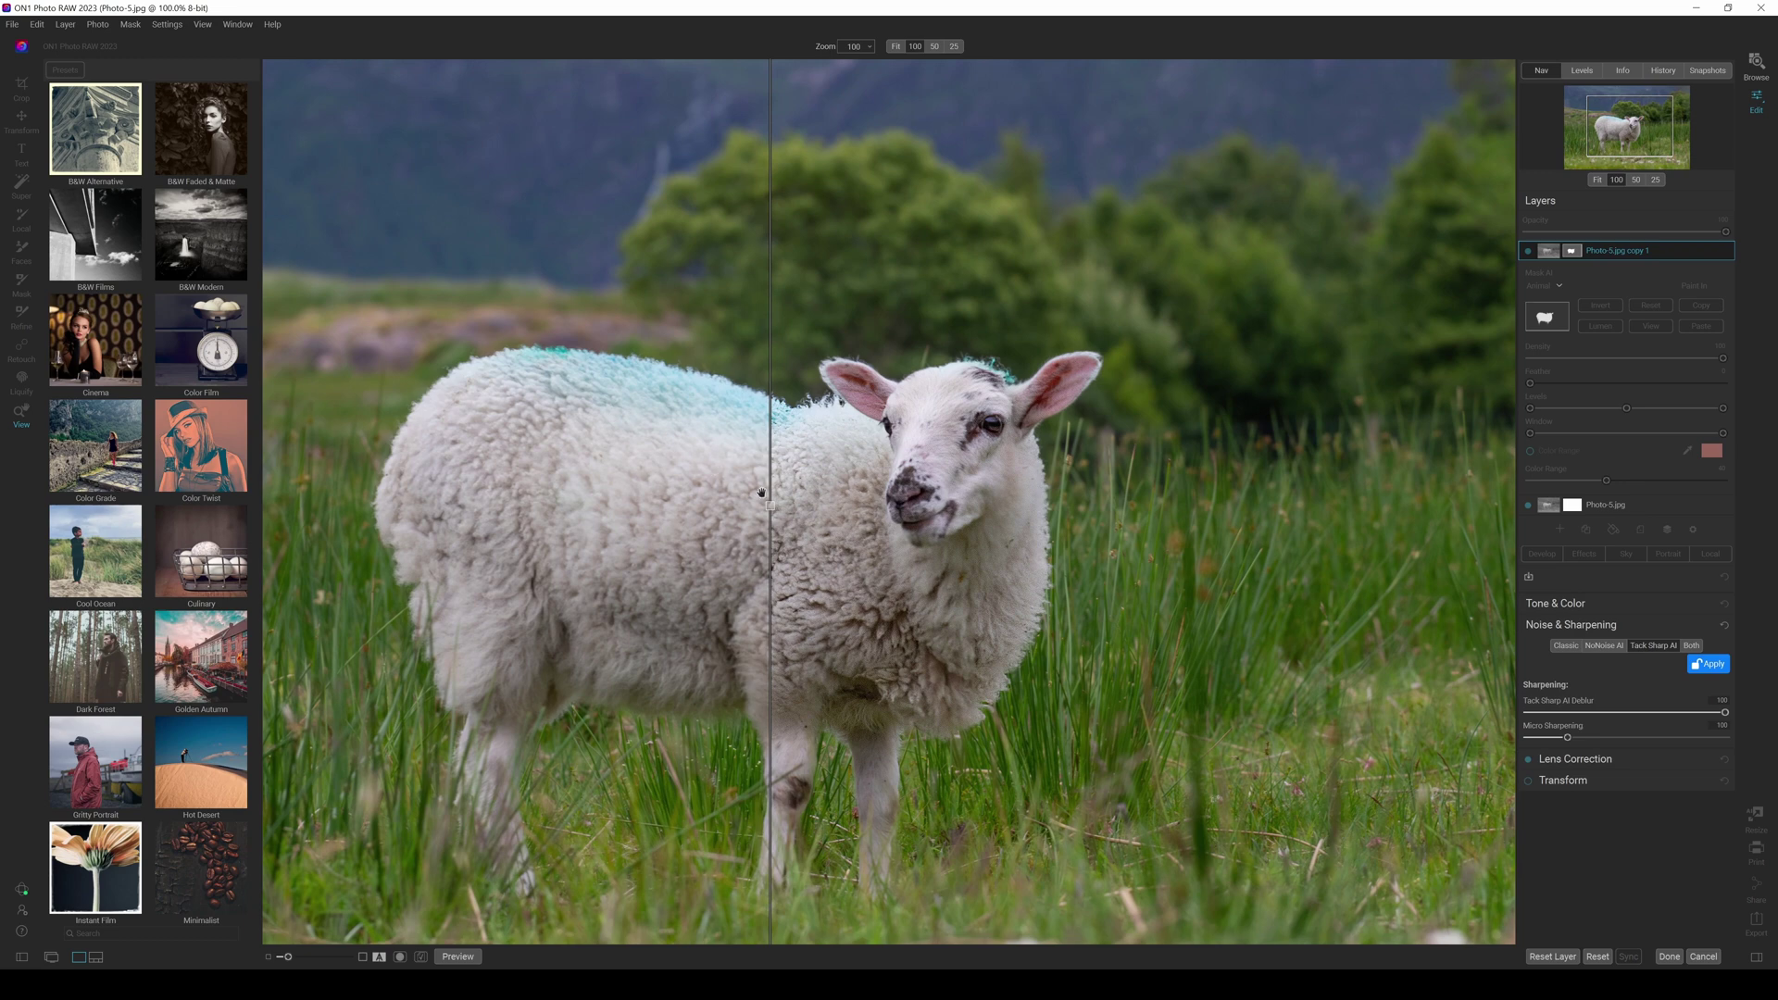
pyautogui.moveTo(772, 509); pyautogui.dragTo(675, 492)
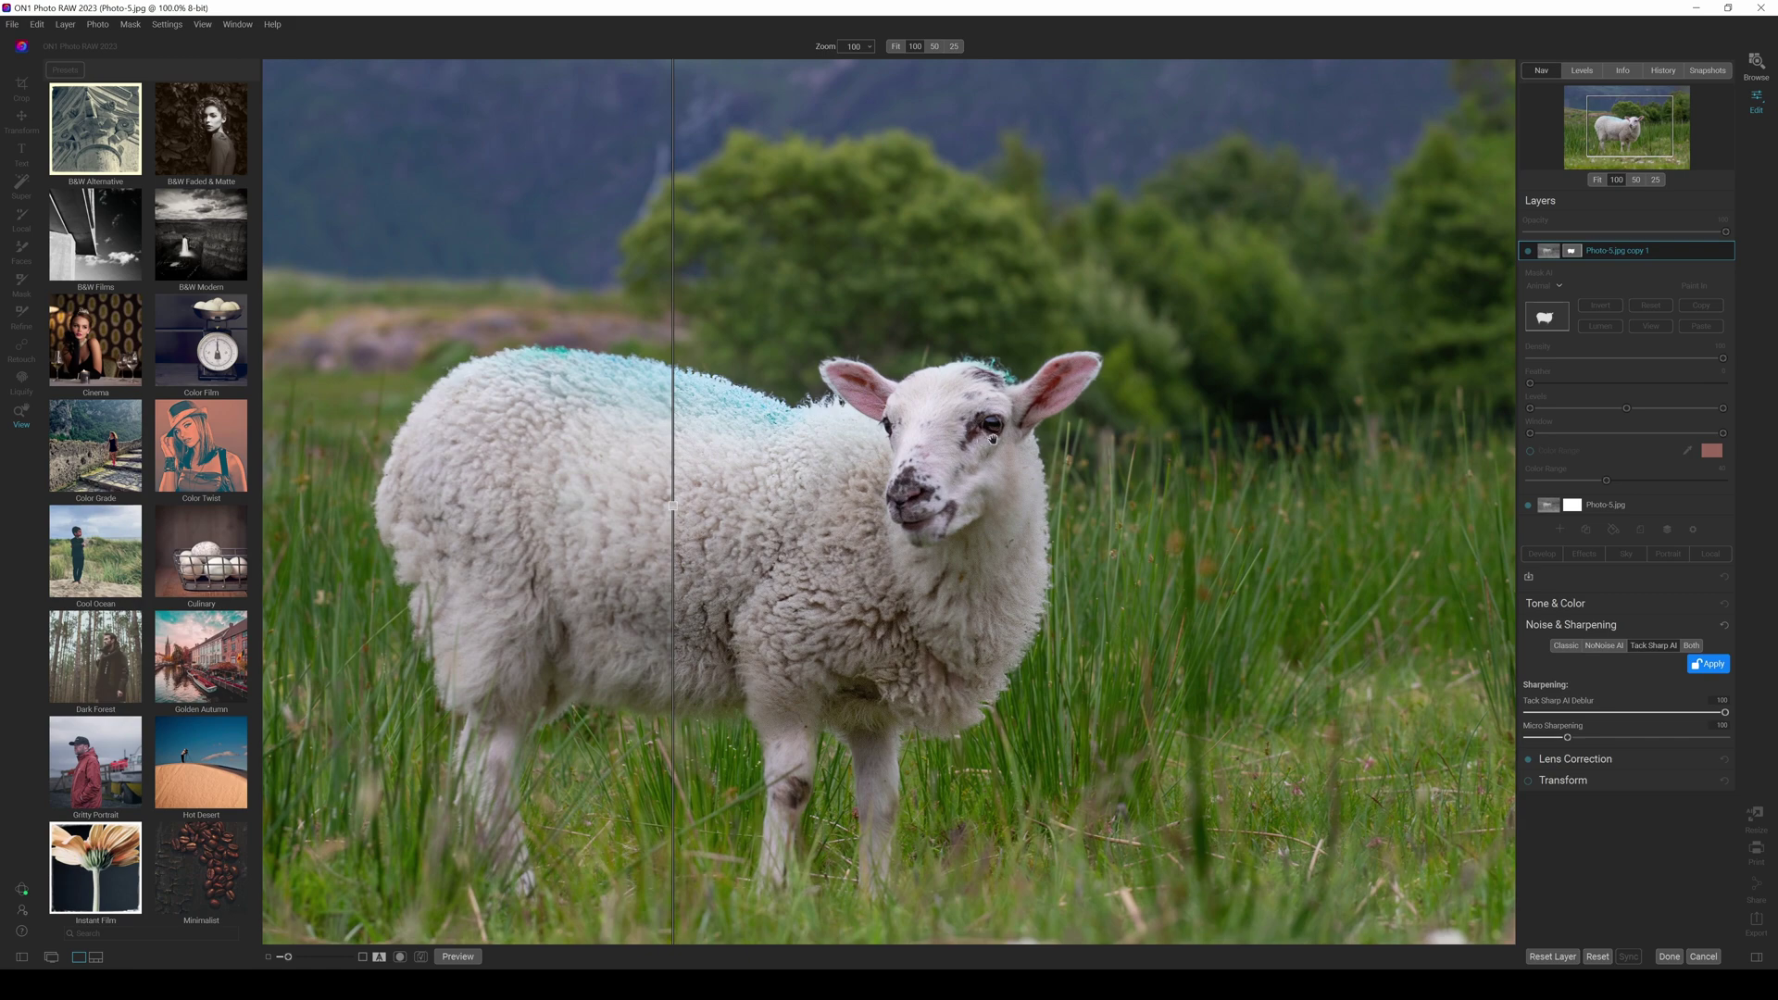
# - Switch the masked copy to Both noise reduction and sharpening, and compare before and after at 100% zoom
pyautogui.click(1691, 646)
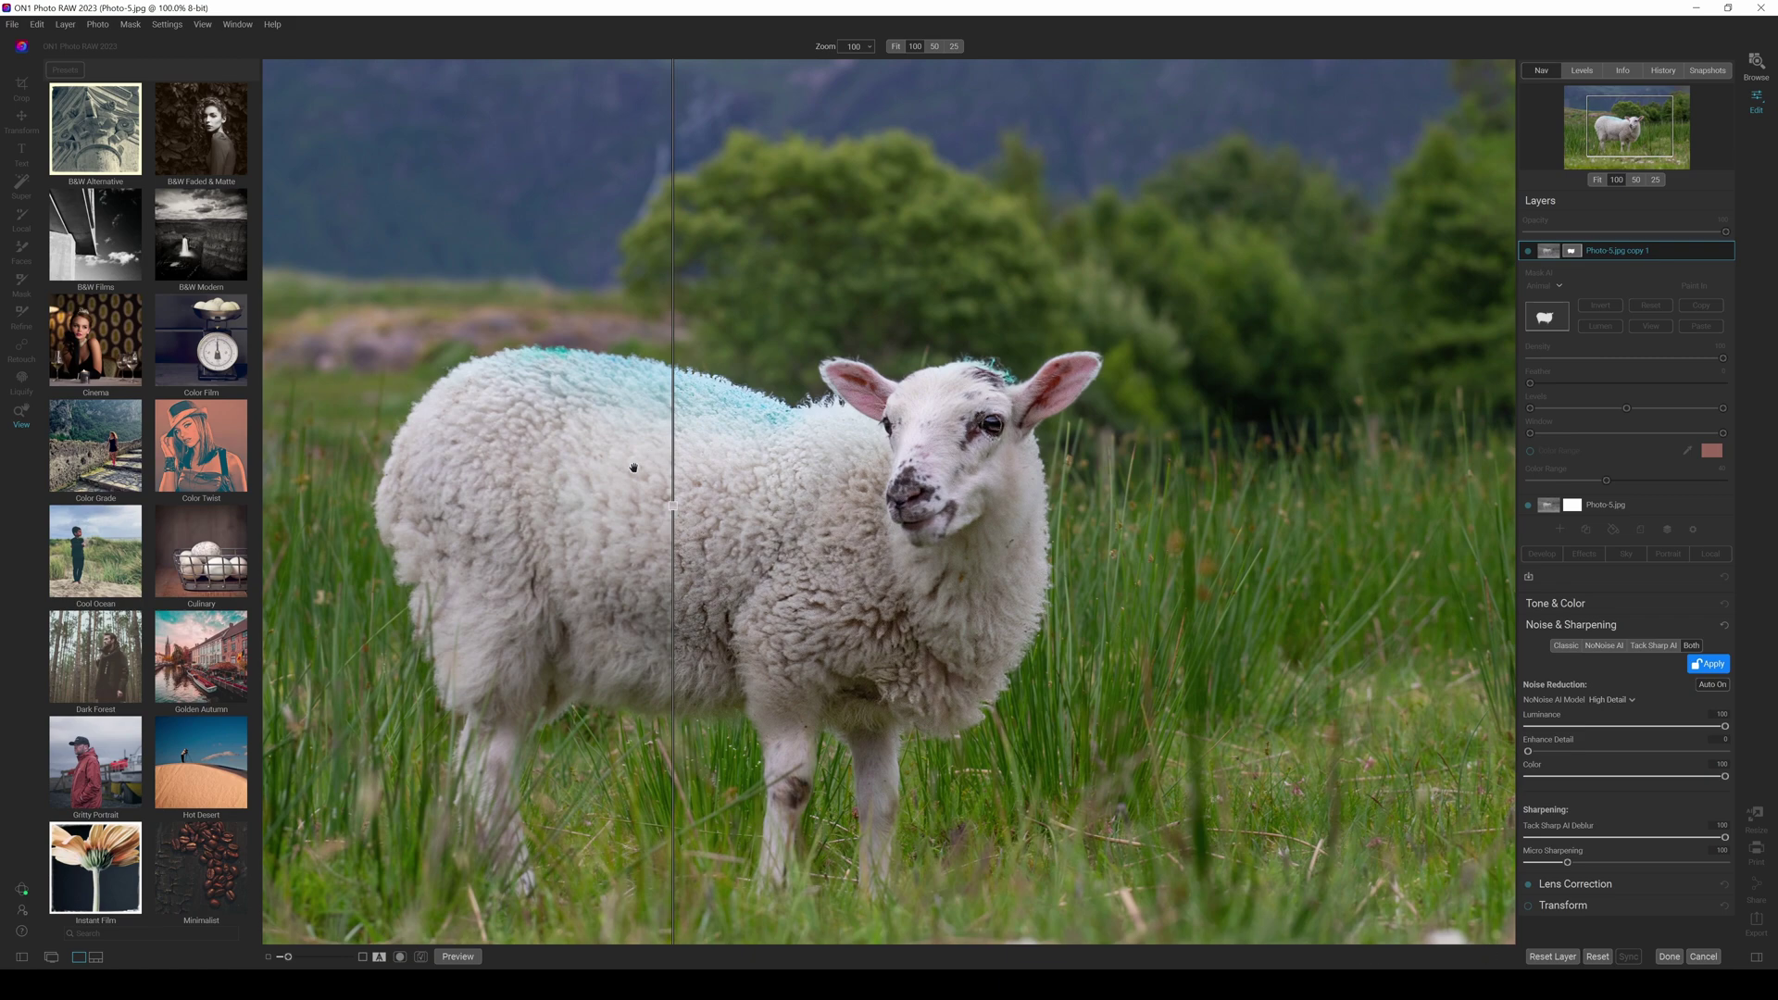
pyautogui.moveTo(674, 510); pyautogui.dragTo(613, 545)
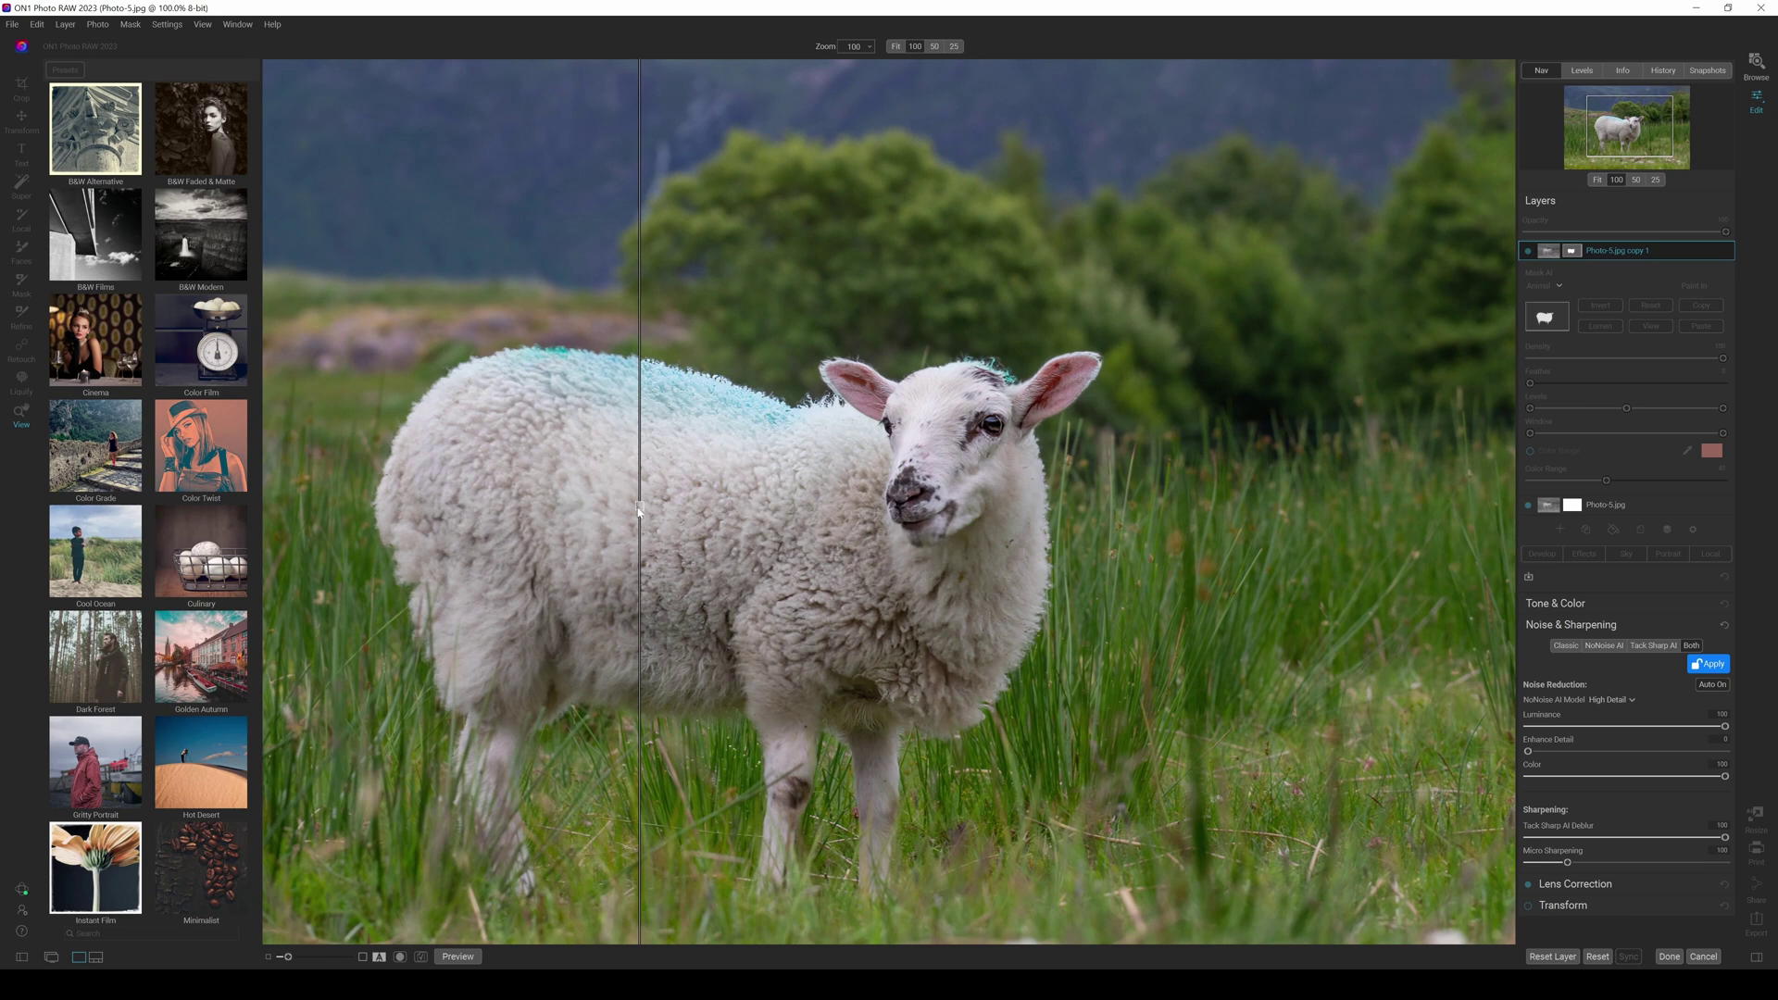
pyautogui.moveTo(639, 509); pyautogui.dragTo(1185, 481)
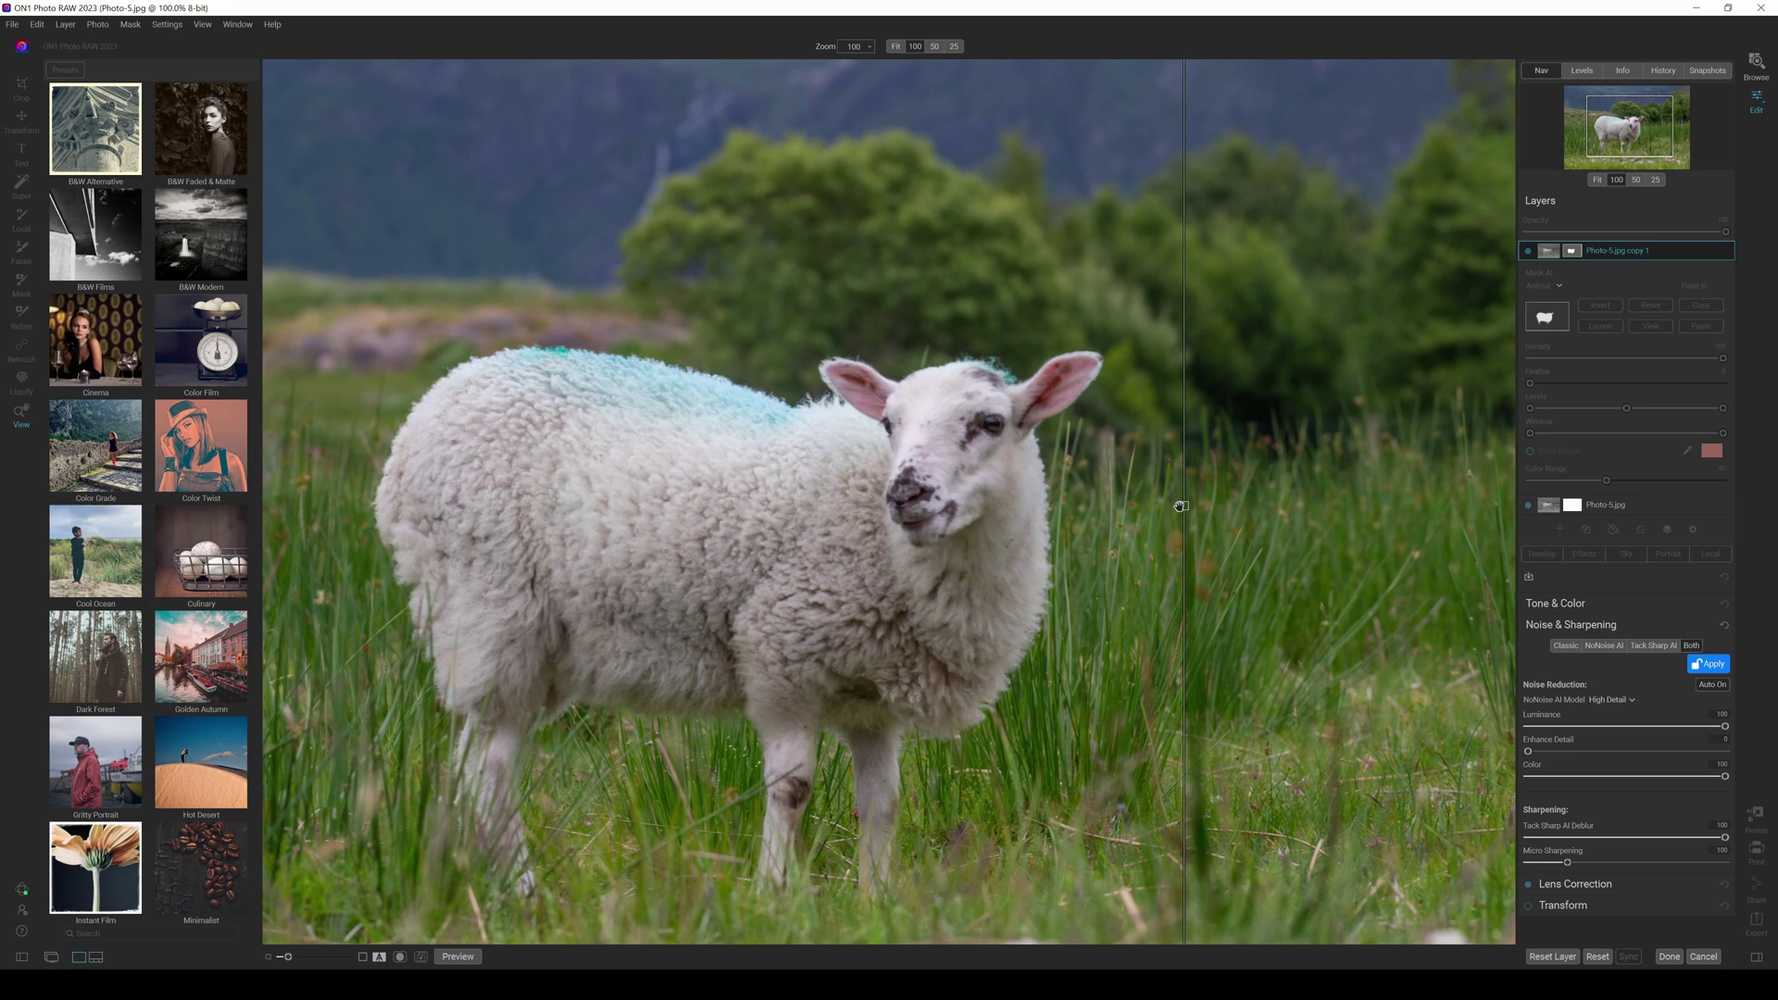
pyautogui.moveTo(1185, 512); pyautogui.dragTo(568, 507)
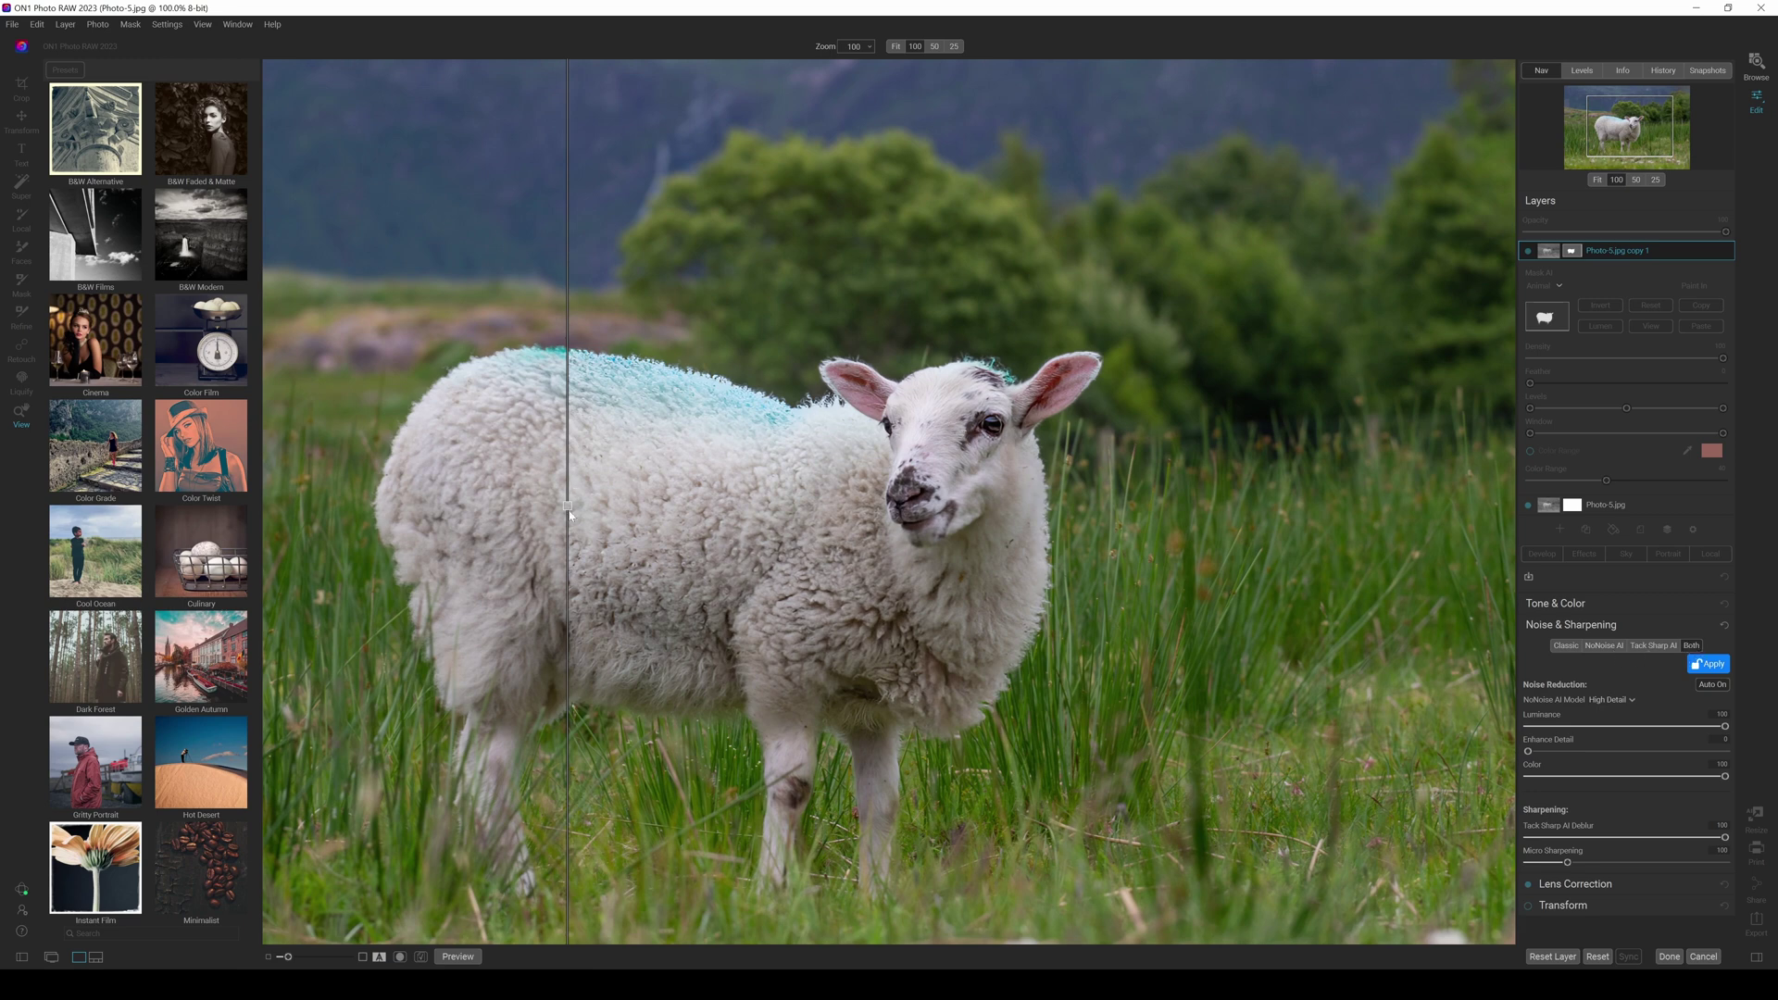
pyautogui.moveTo(567, 506); pyautogui.dragTo(779, 513)
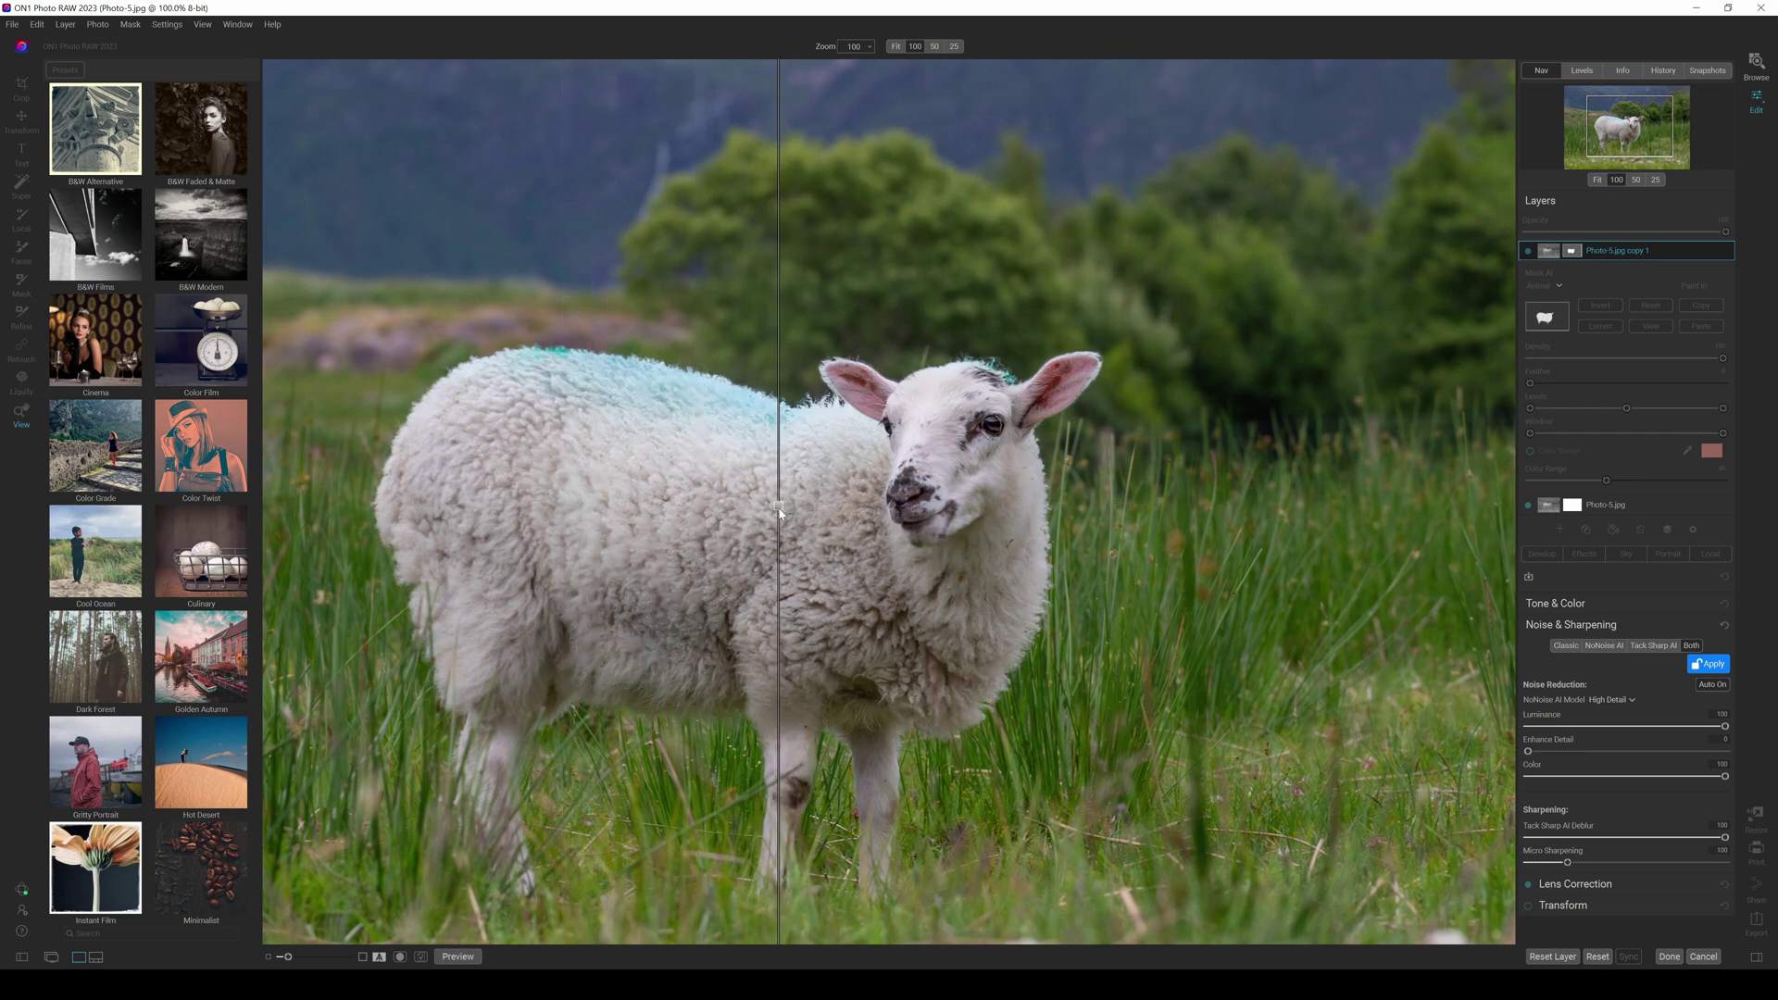
# - Compare before and after across the whole photo at fit view, and apply the combined noise reduction and sharpening
pyautogui.click(896, 46)
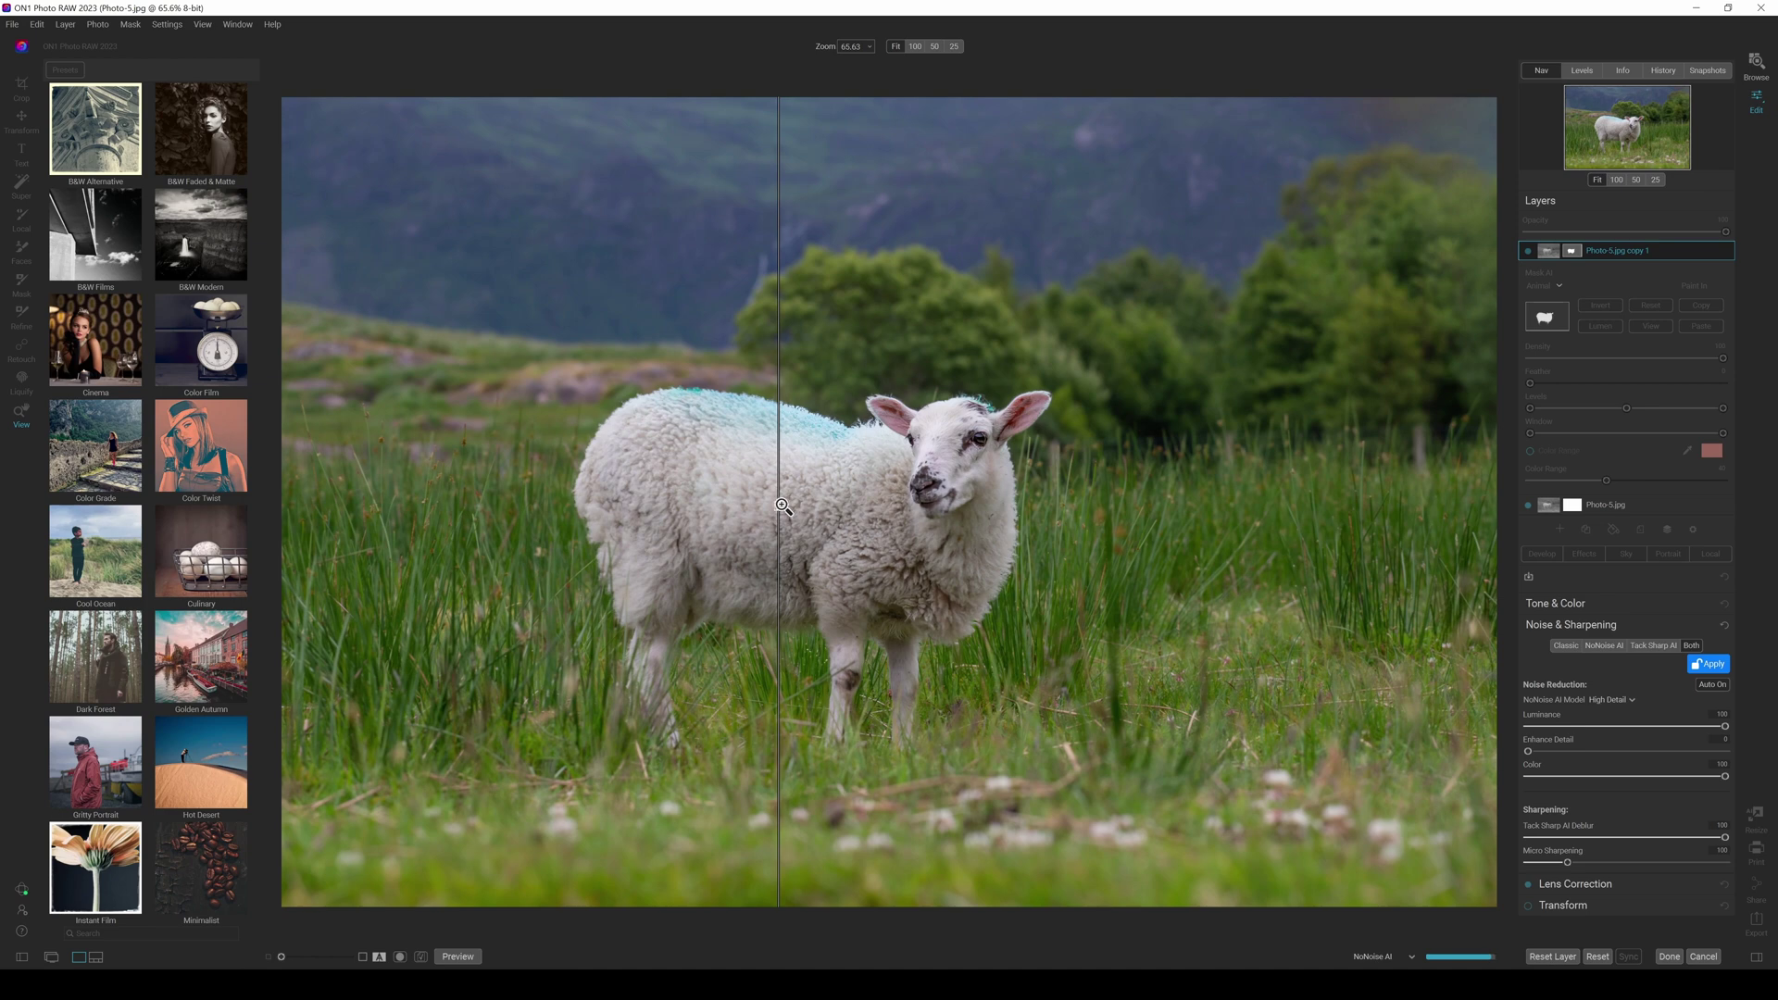
pyautogui.moveTo(780, 507); pyautogui.dragTo(1225, 526)
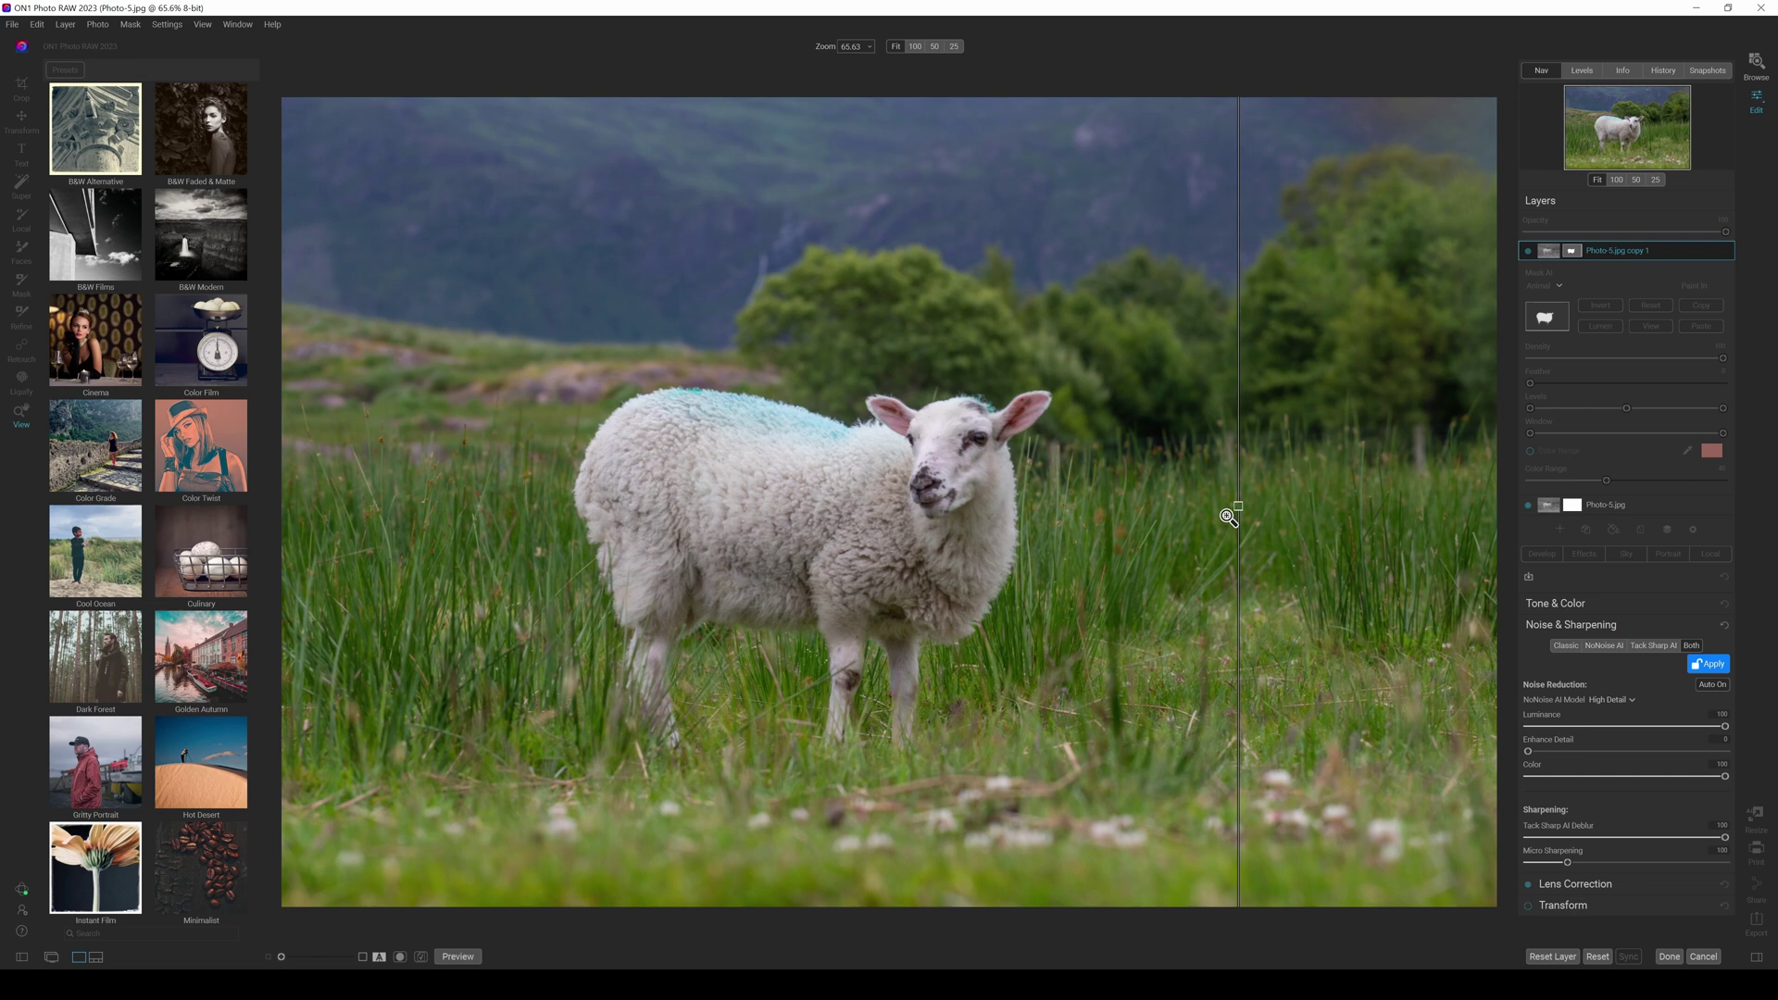
pyautogui.moveTo(1240, 504); pyautogui.dragTo(585, 519)
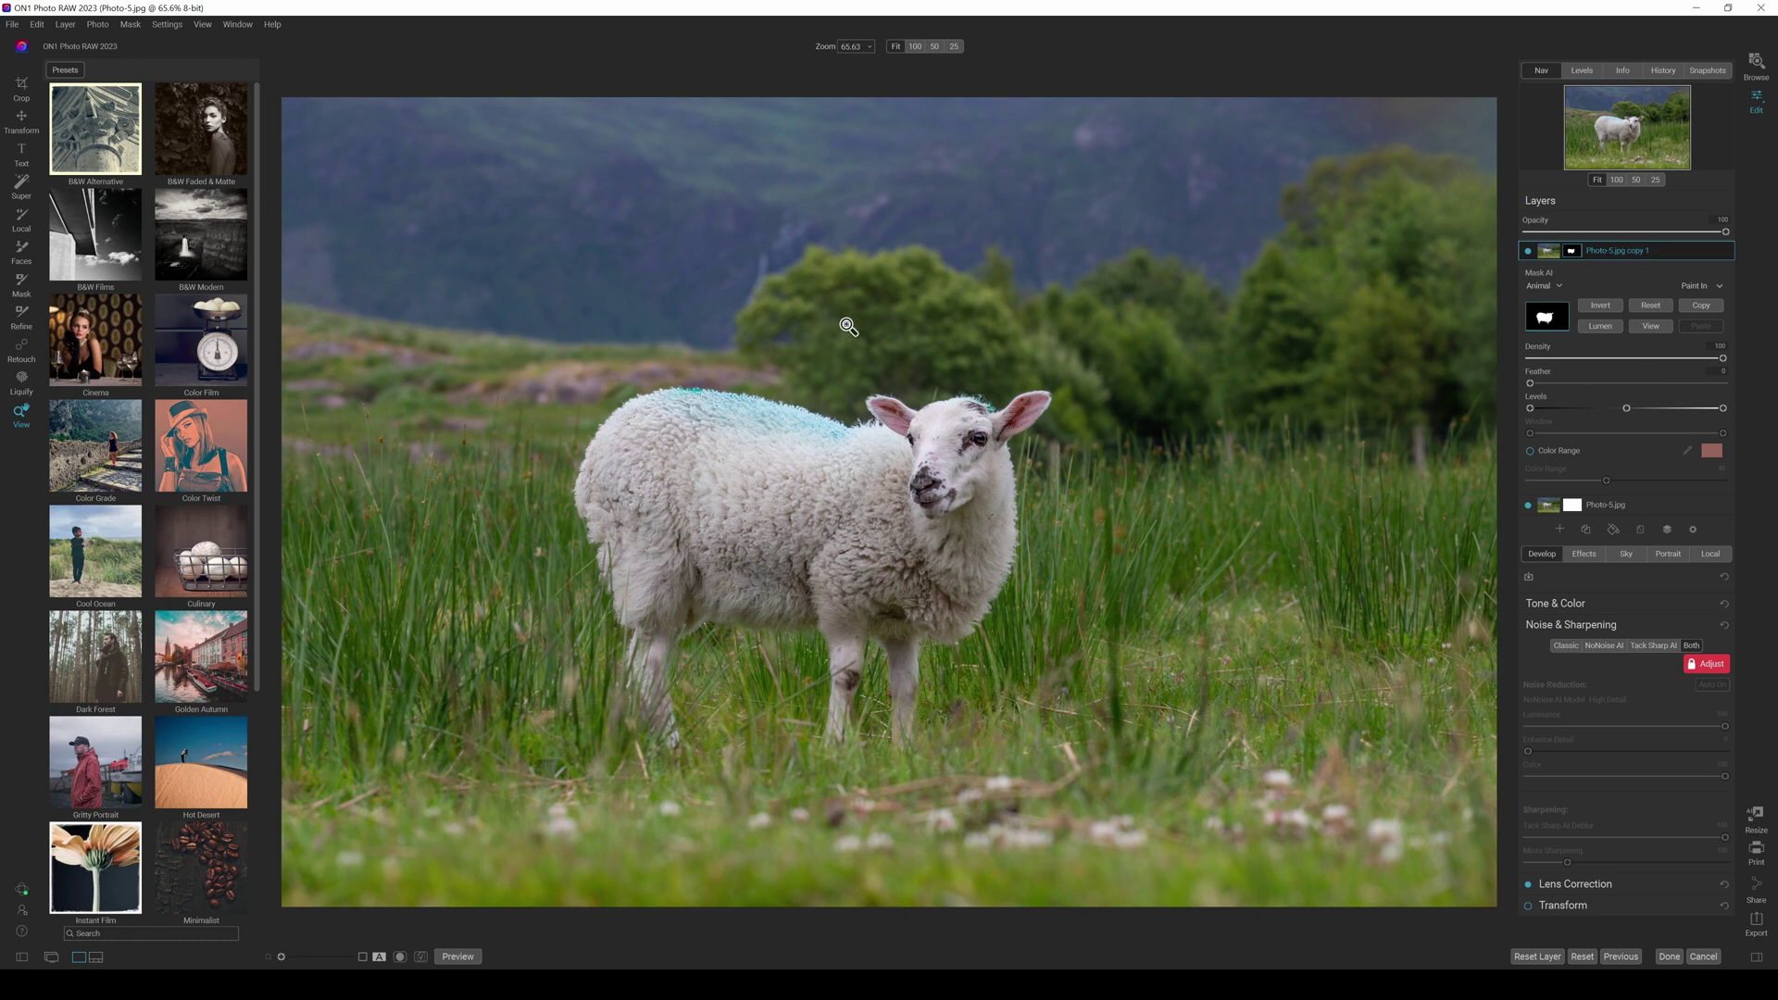
# - Switch the copy's animal mask to Paint Out and return it to Paint In
pyautogui.click(1701, 290)
pyautogui.click(1704, 301)
pyautogui.click(1713, 288)
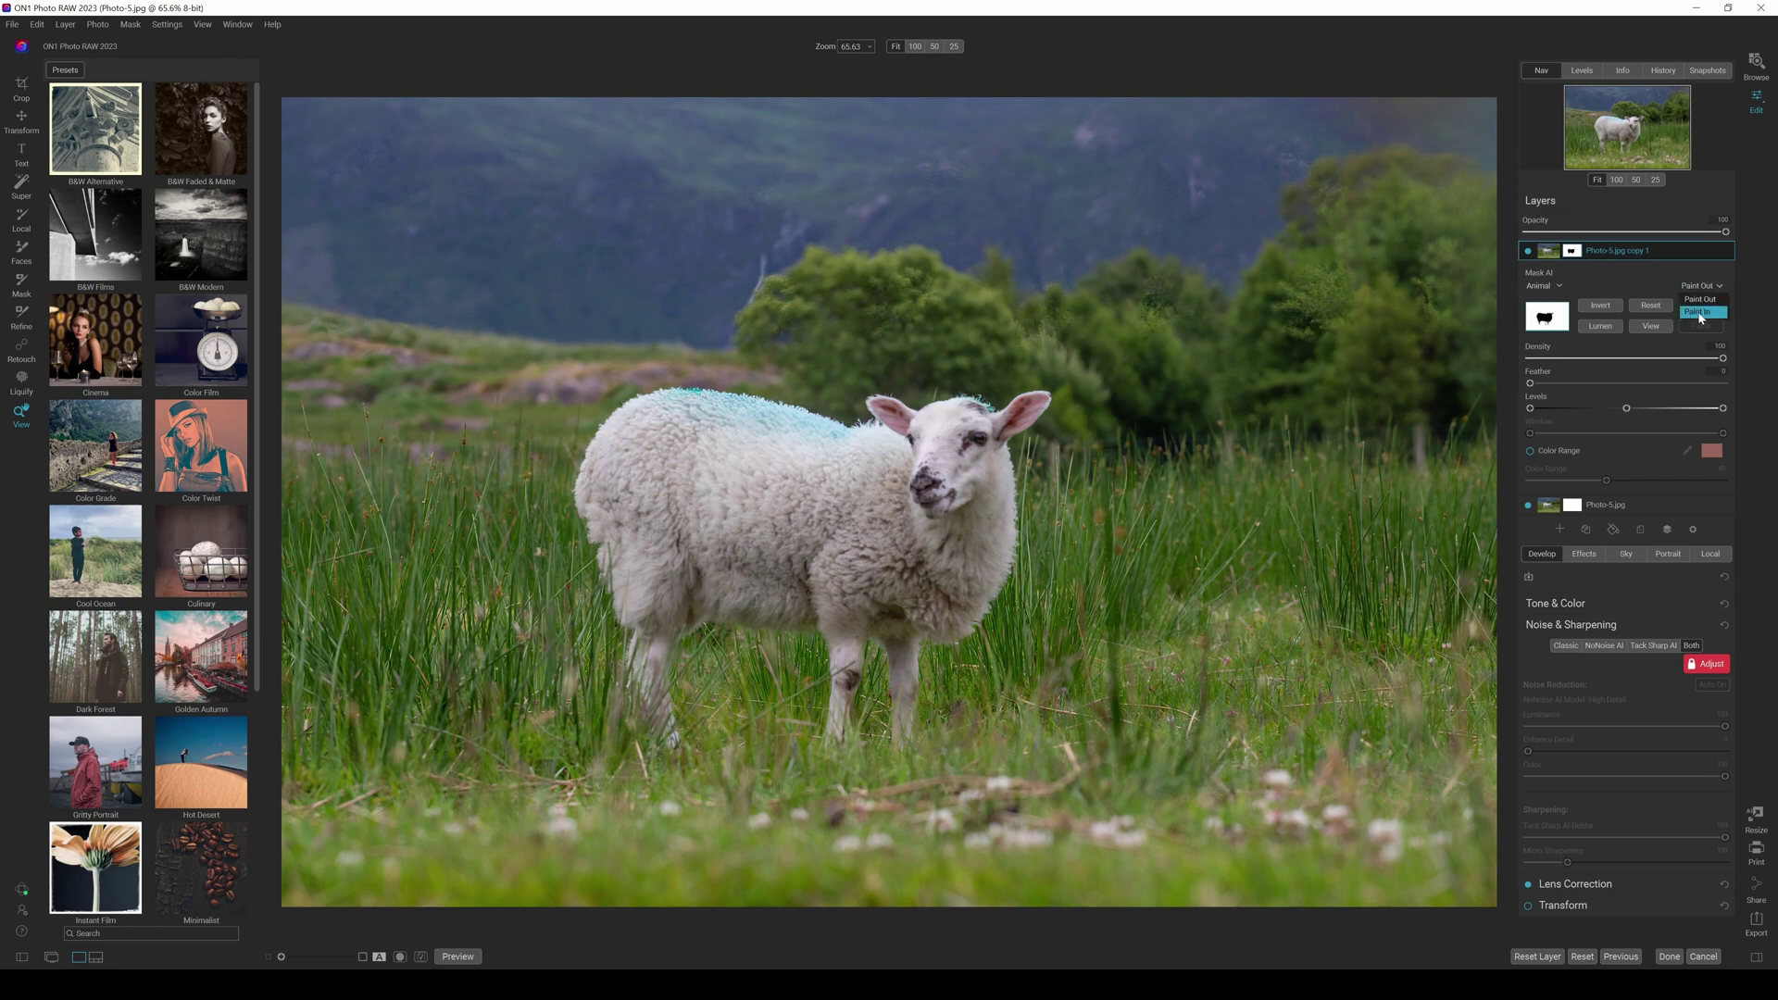
pyautogui.click(1699, 313)
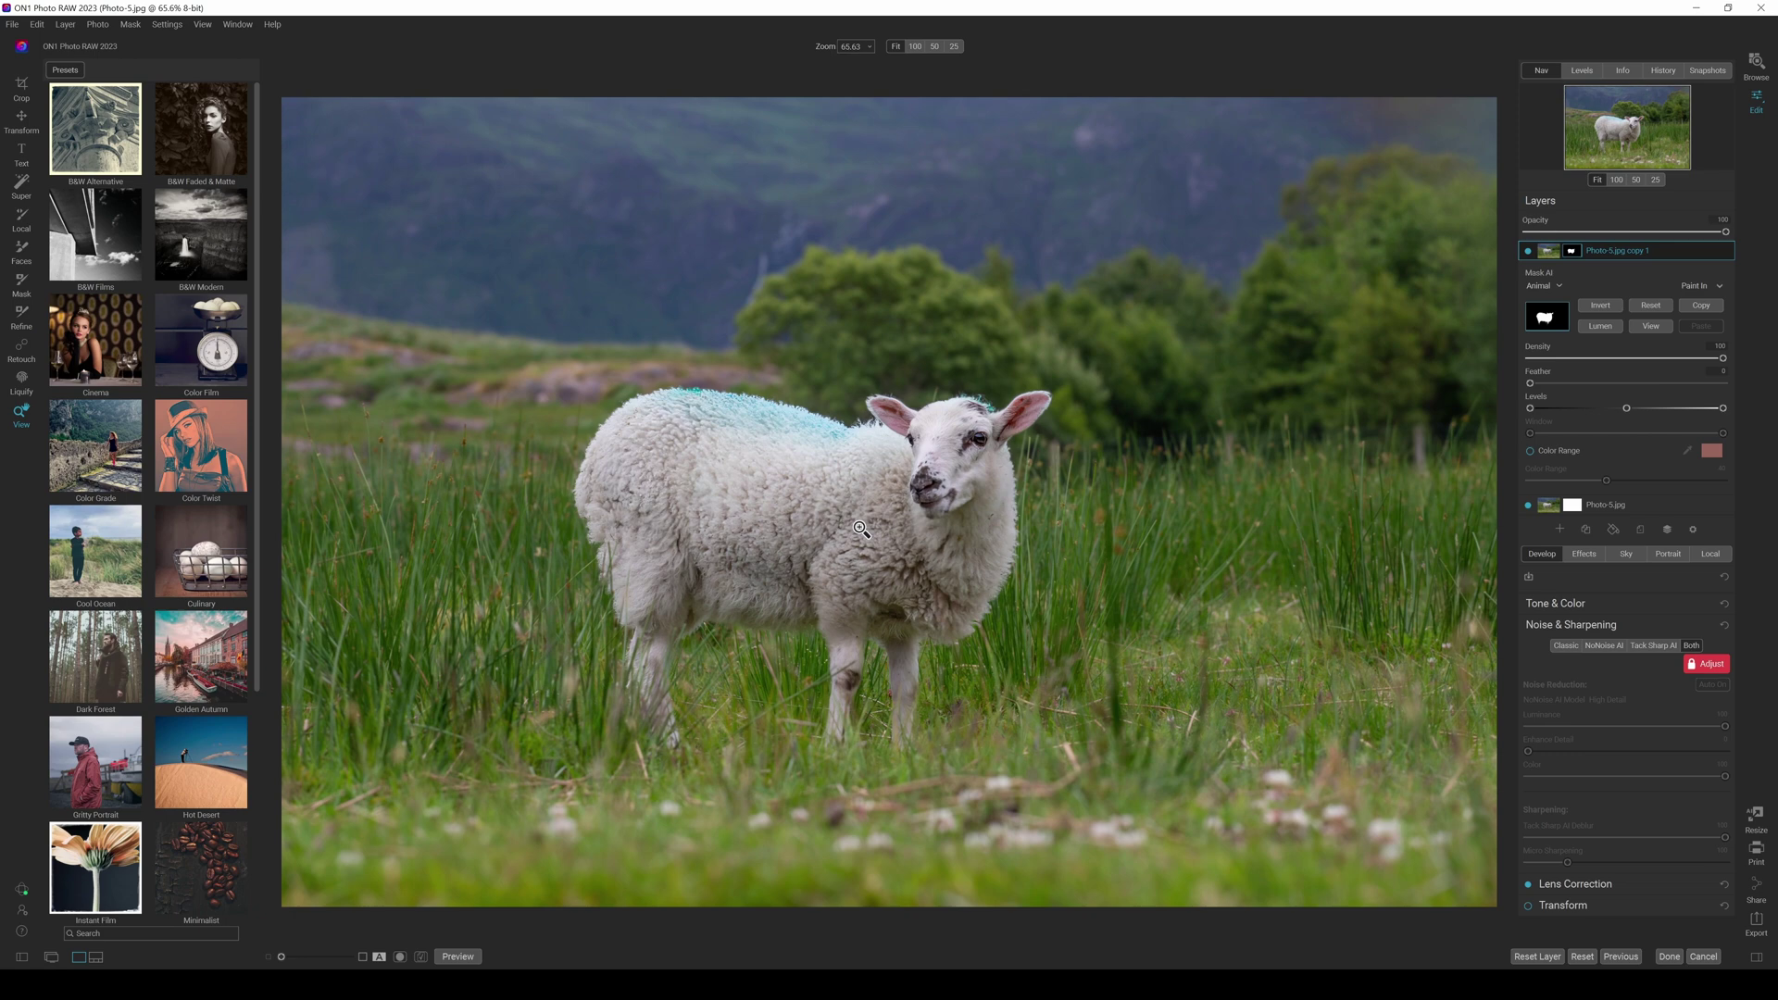
# - Compare the sheep at 100% zoom with the masked copy layer hidden and shown
pyautogui.click(941, 480)
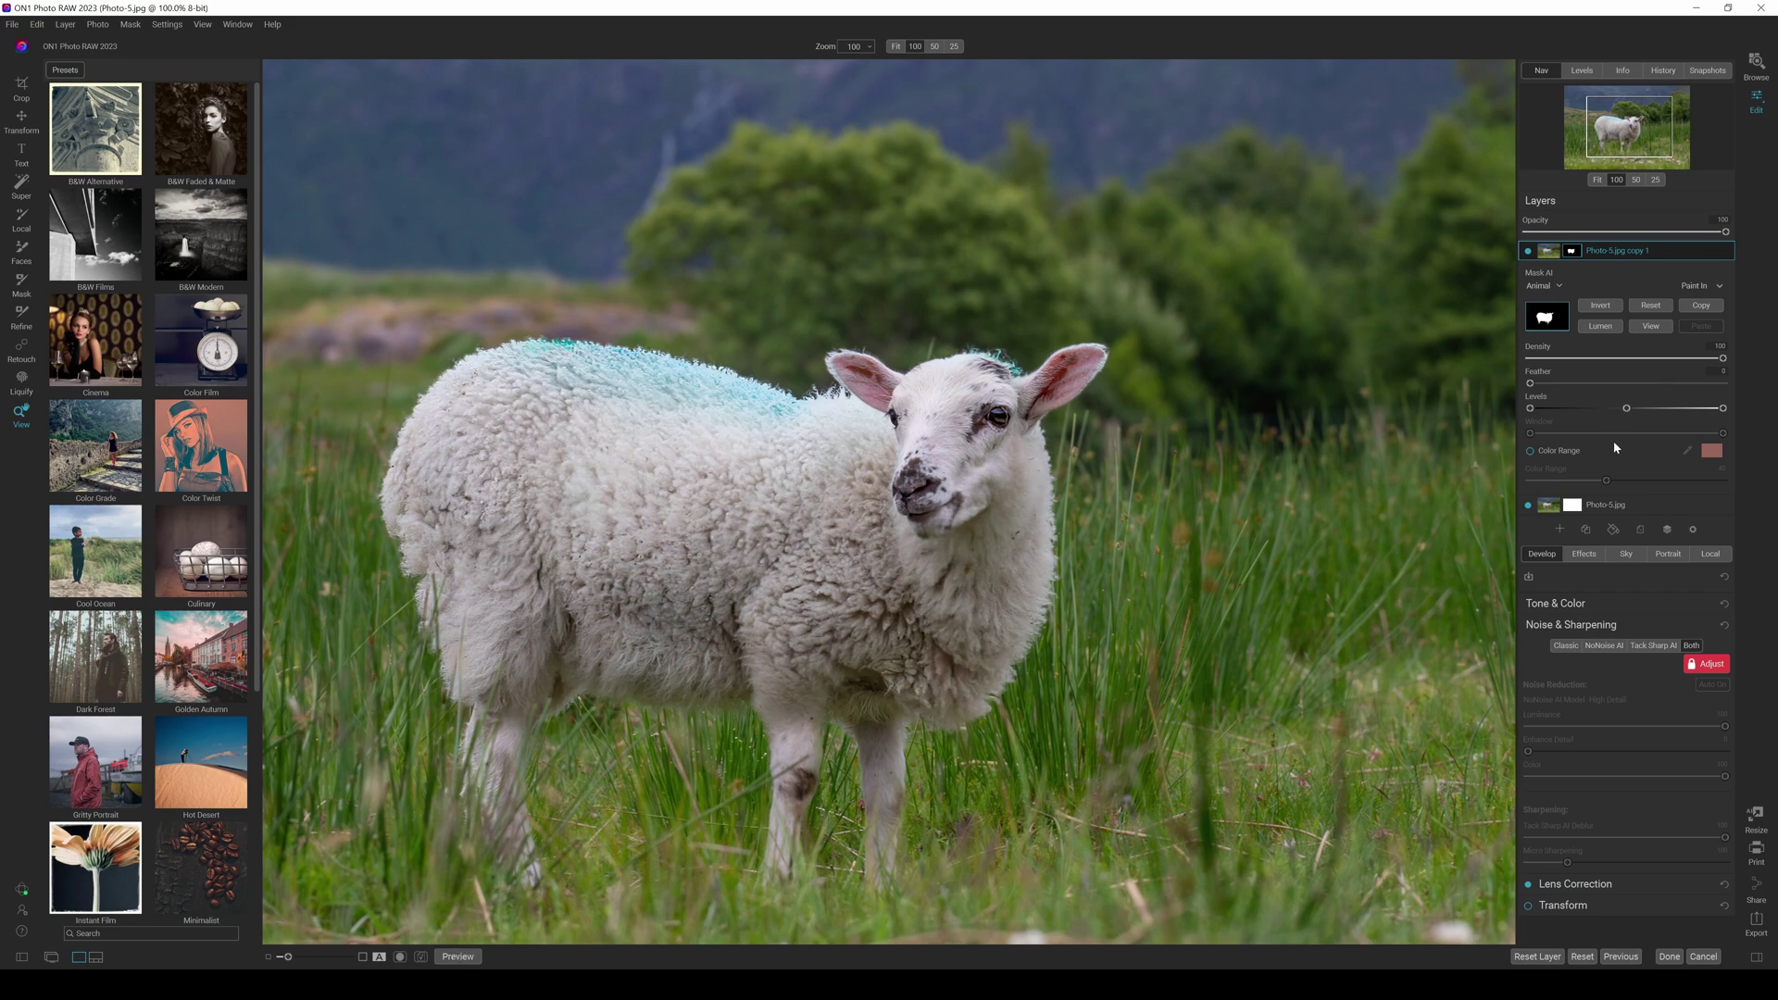
pyautogui.click(1528, 252)
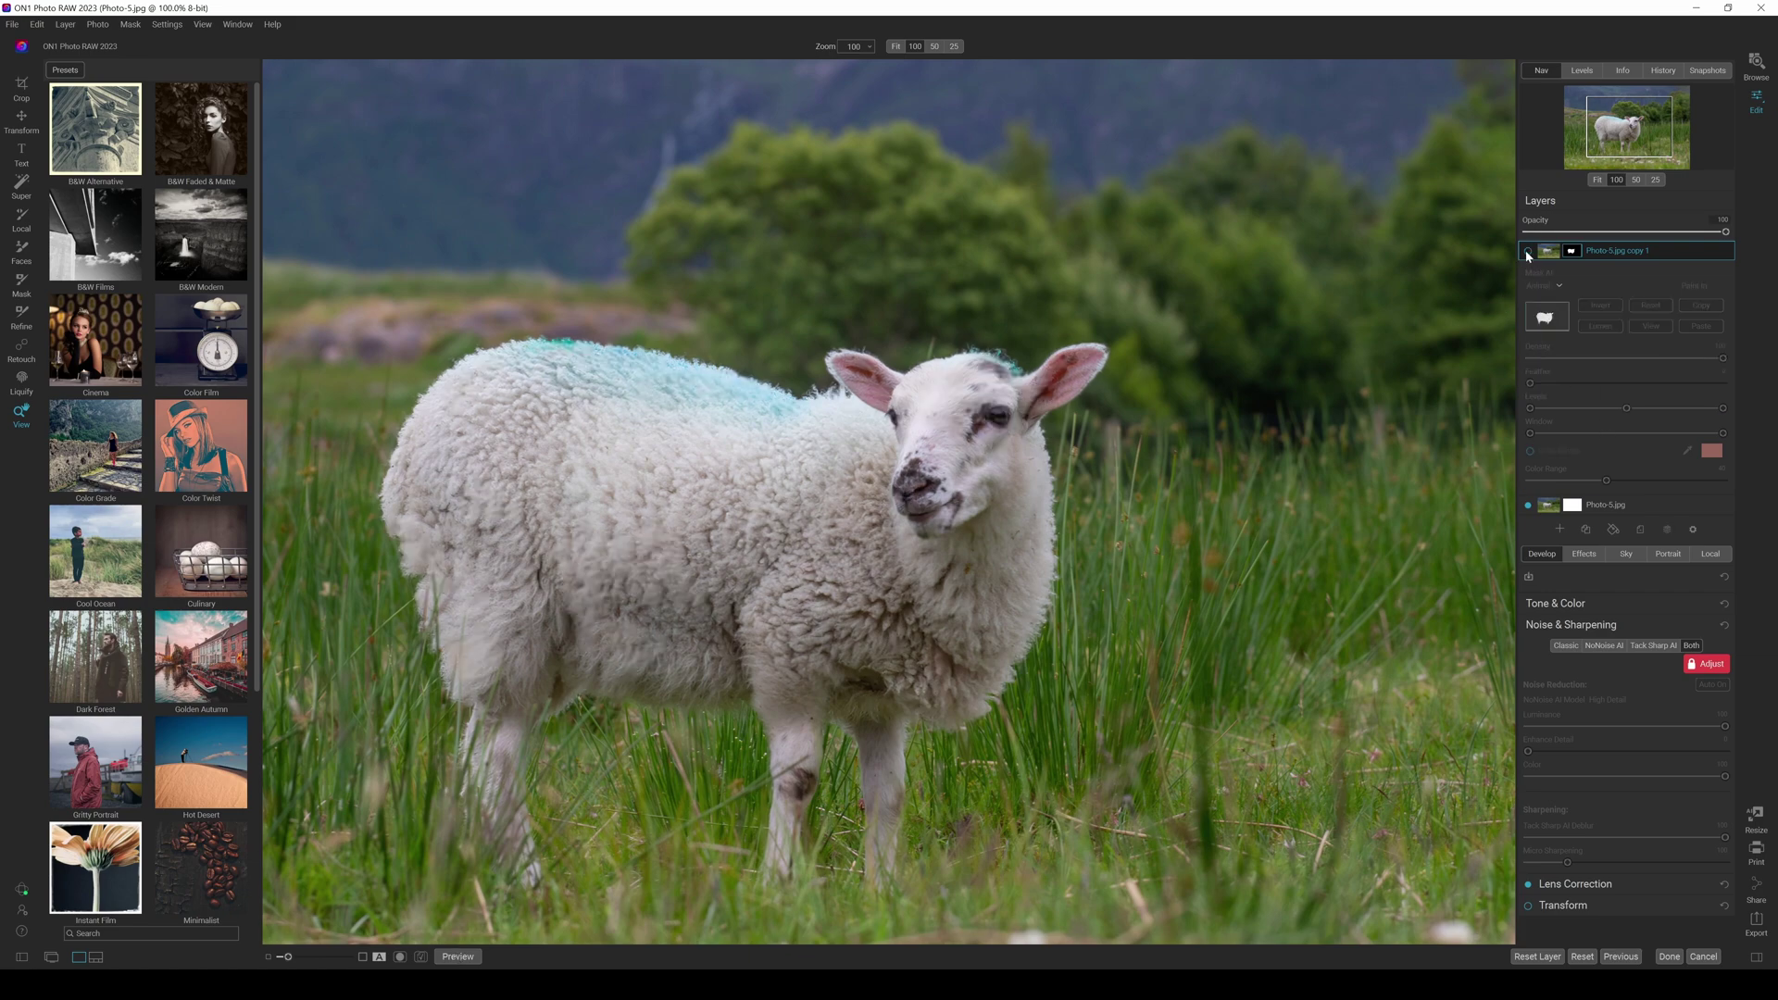
pyautogui.click(1528, 252)
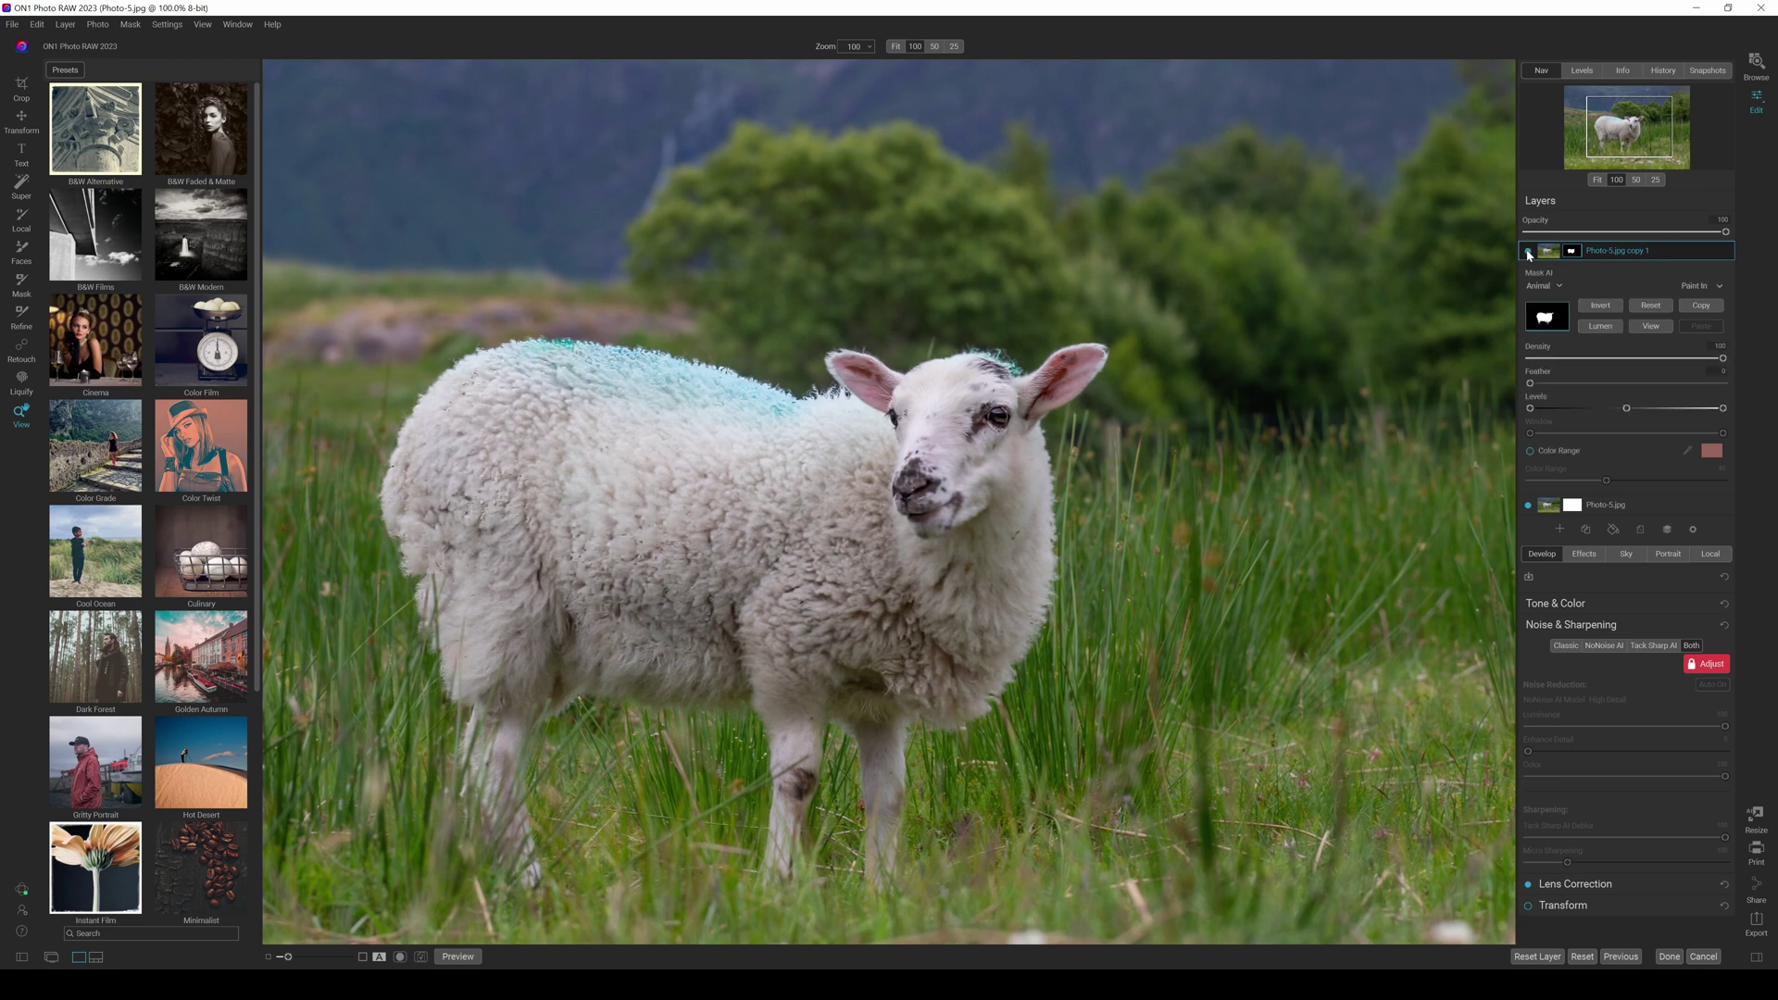
pyautogui.click(1529, 252)
pyautogui.click(1528, 252)
pyautogui.rightClick(1558, 252)
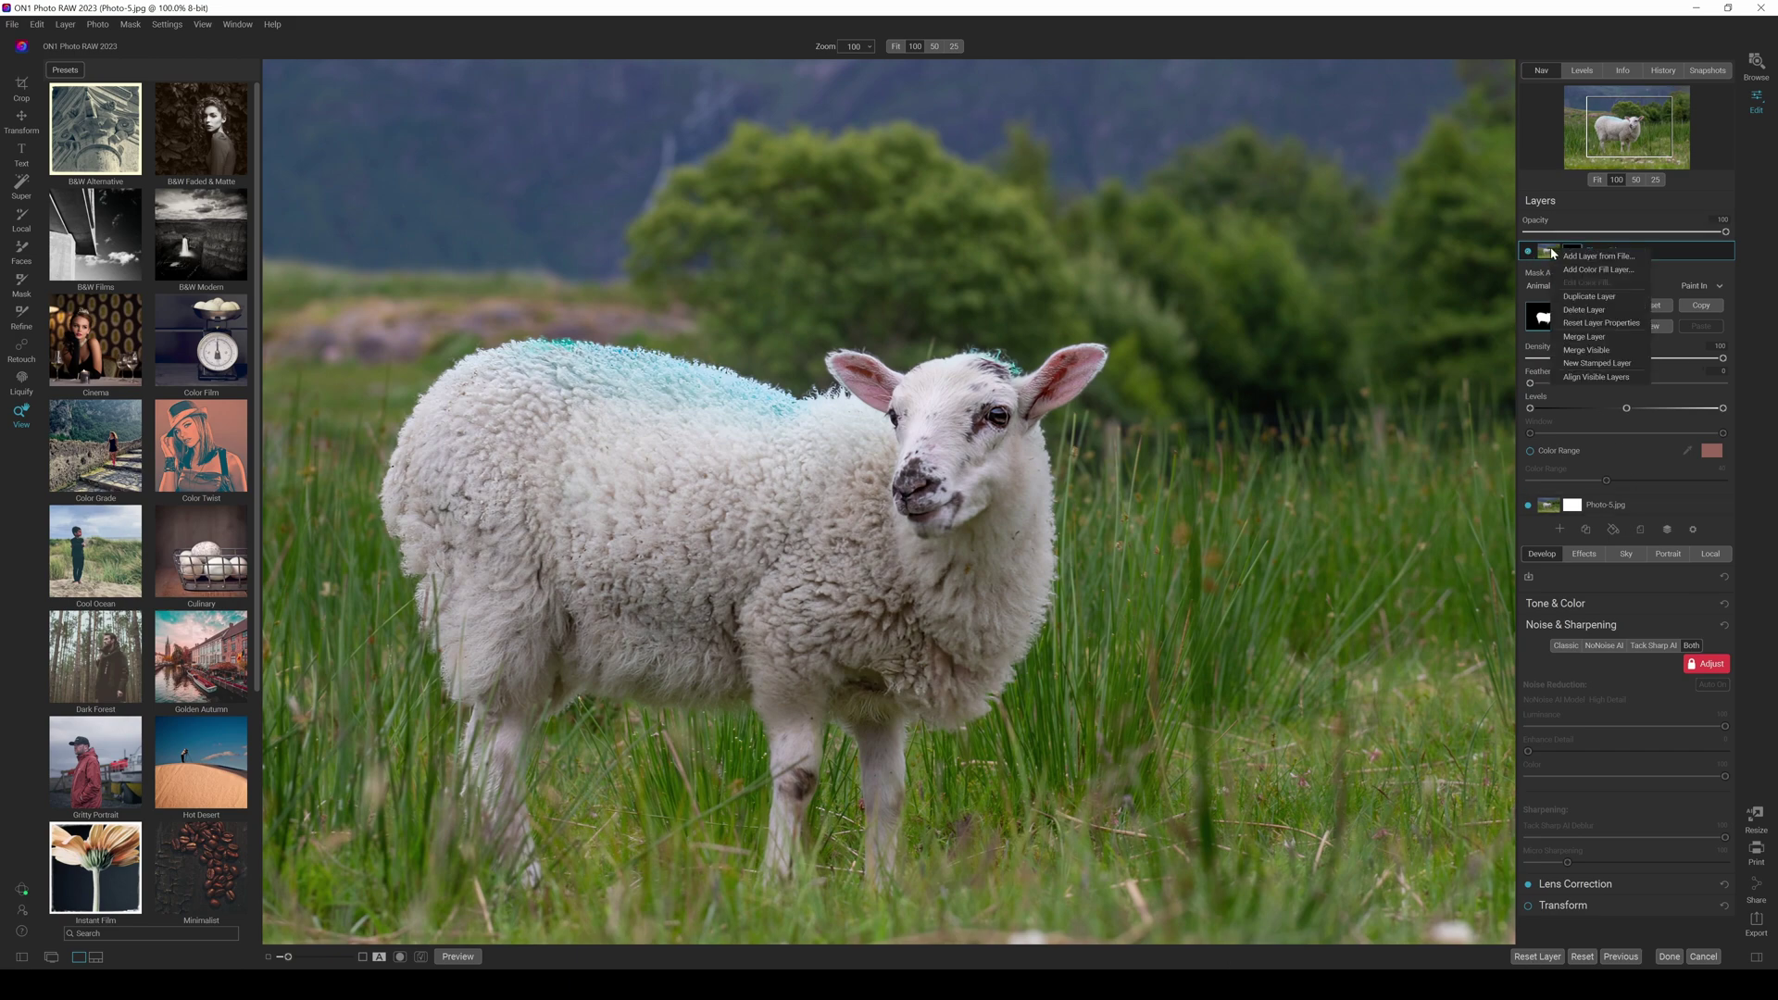
pyautogui.press('Escape')
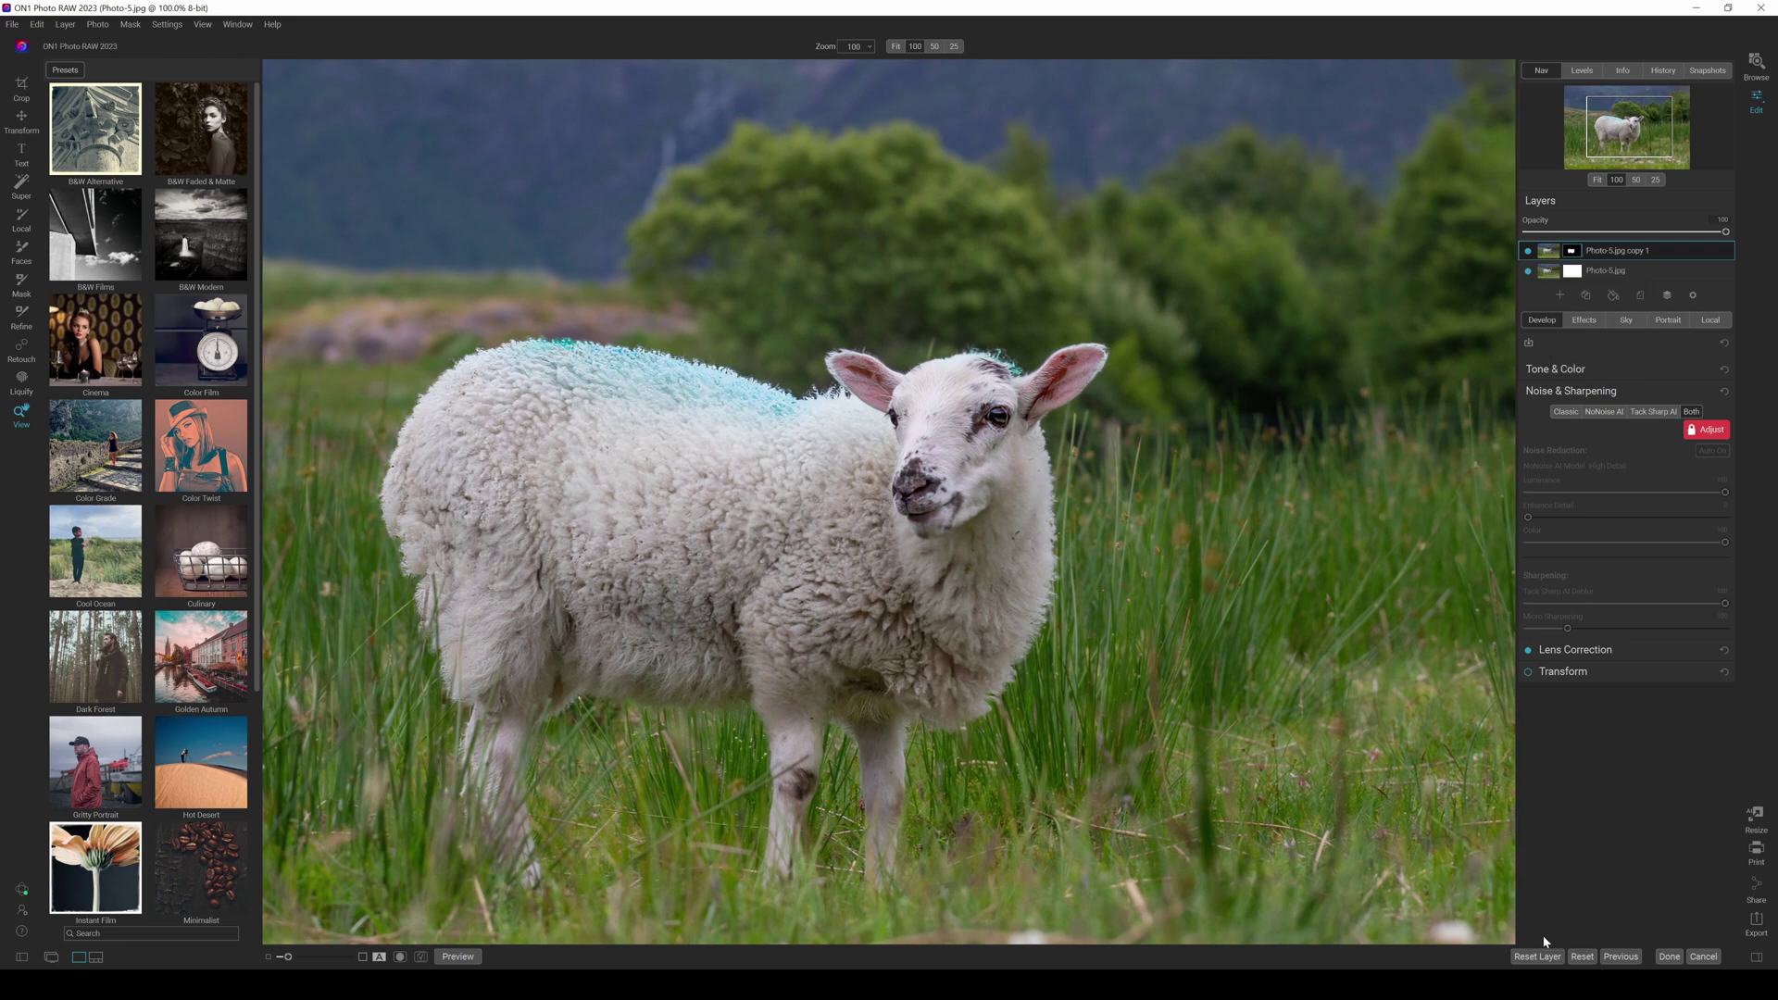
# - Reset all edits, including the masked copy layer, to return the photo to its unedited state
pyautogui.click(1540, 957)
pyautogui.click(1542, 957)
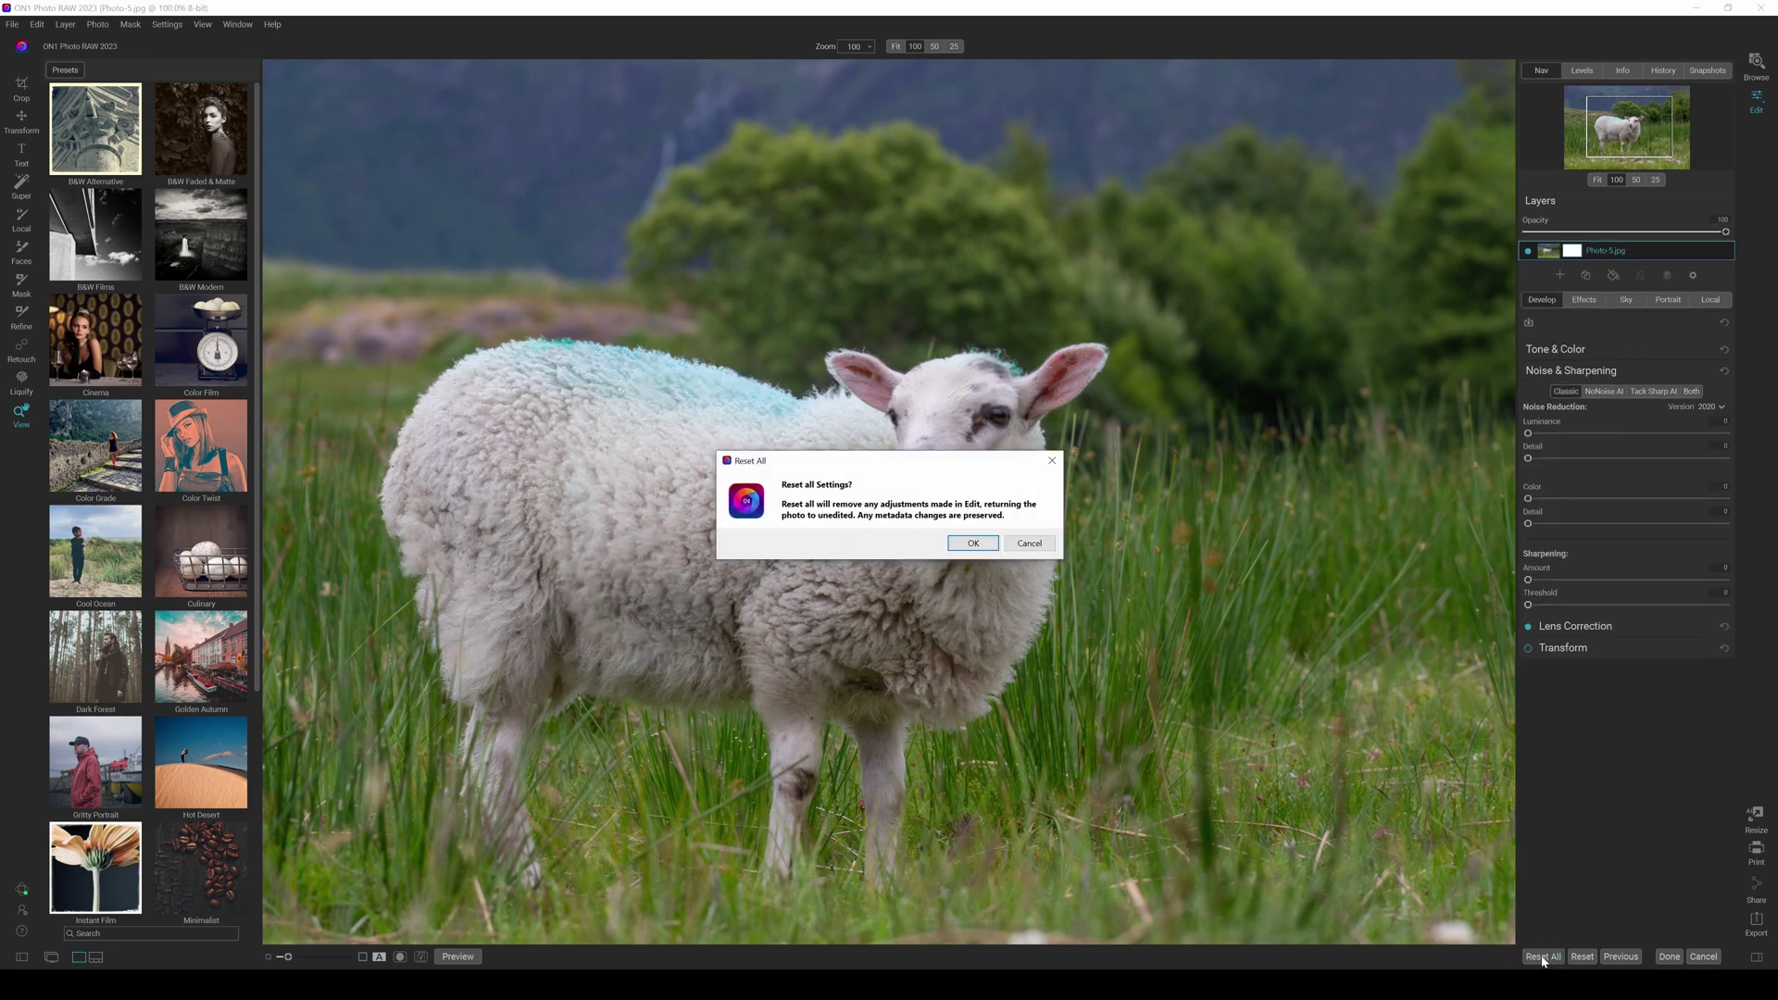
pyautogui.click(973, 545)
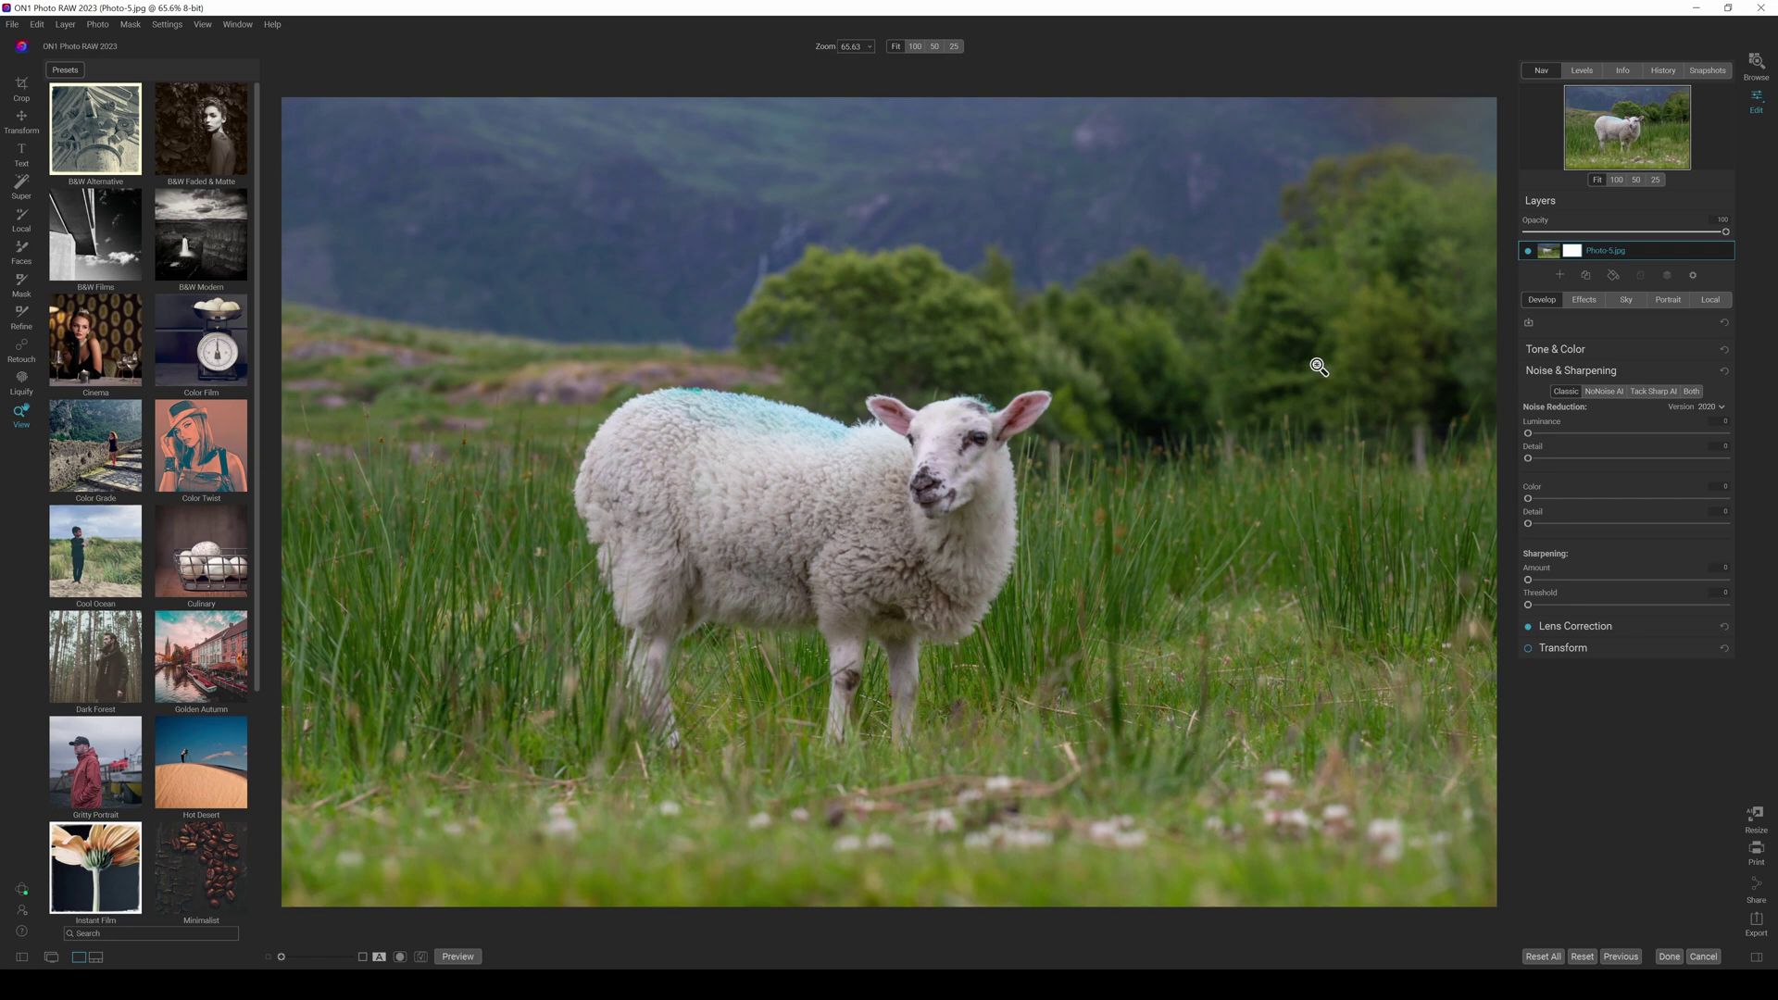
# - Duplicate the Photo-5.jpg layer
pyautogui.click(1549, 201)
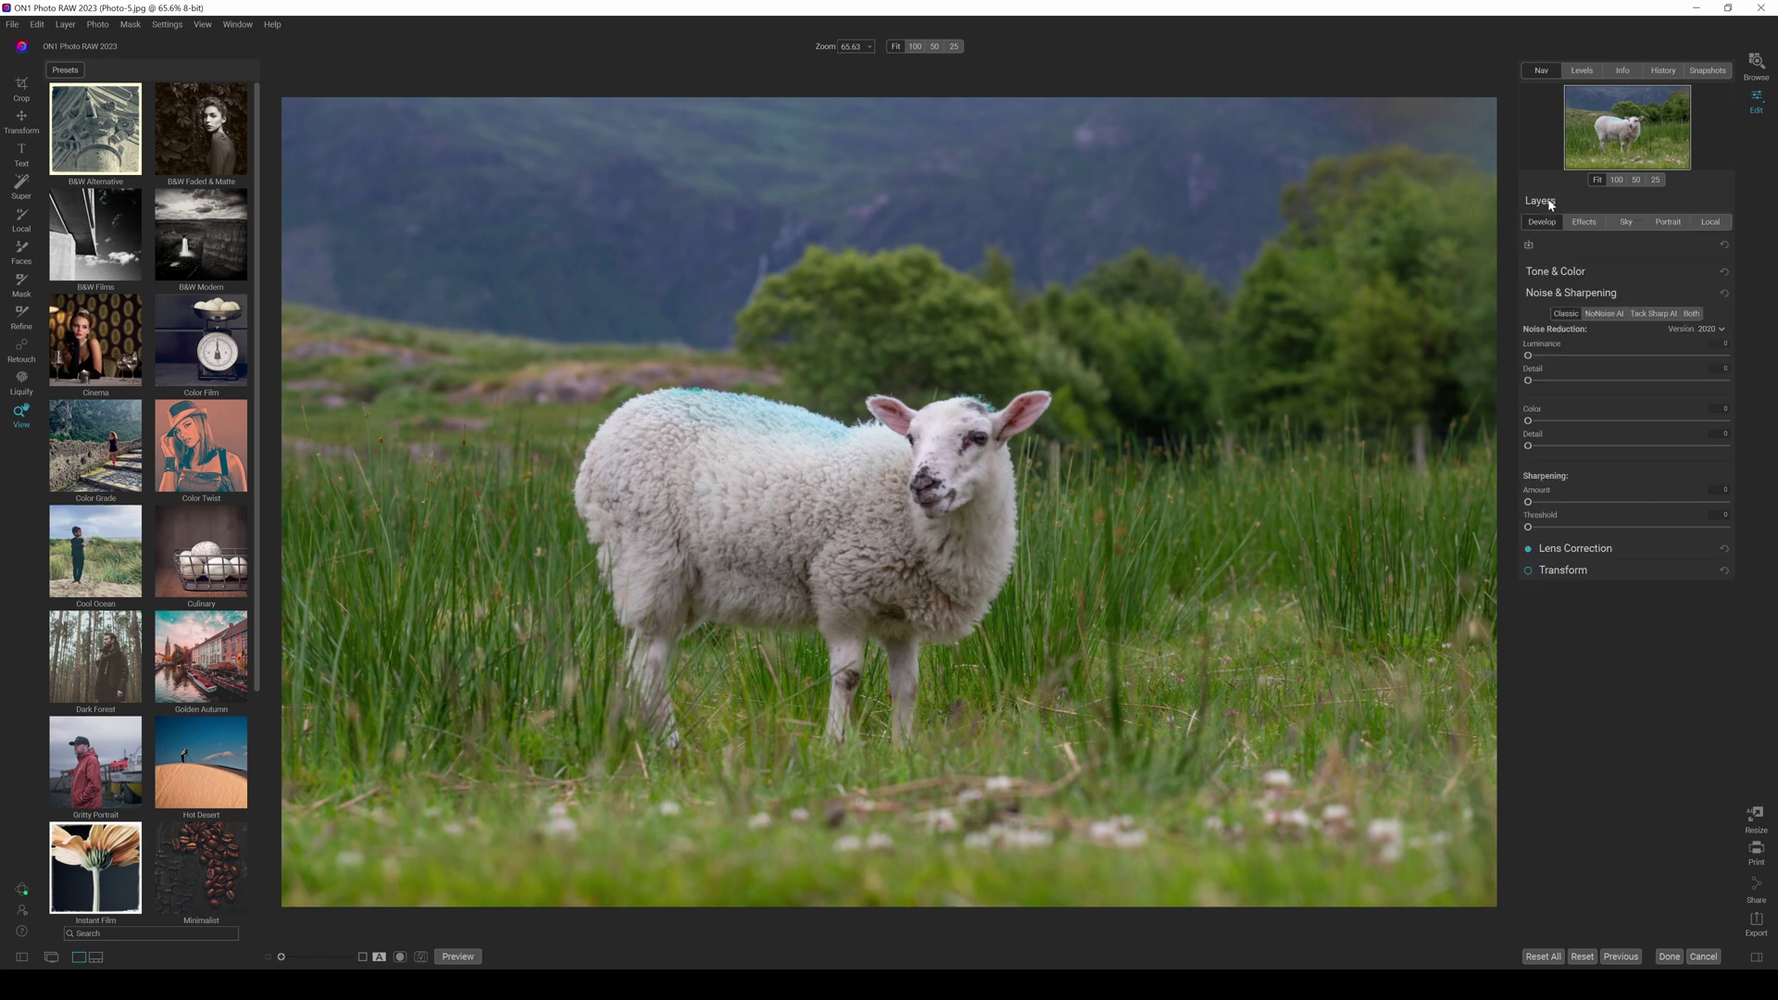
pyautogui.click(1544, 203)
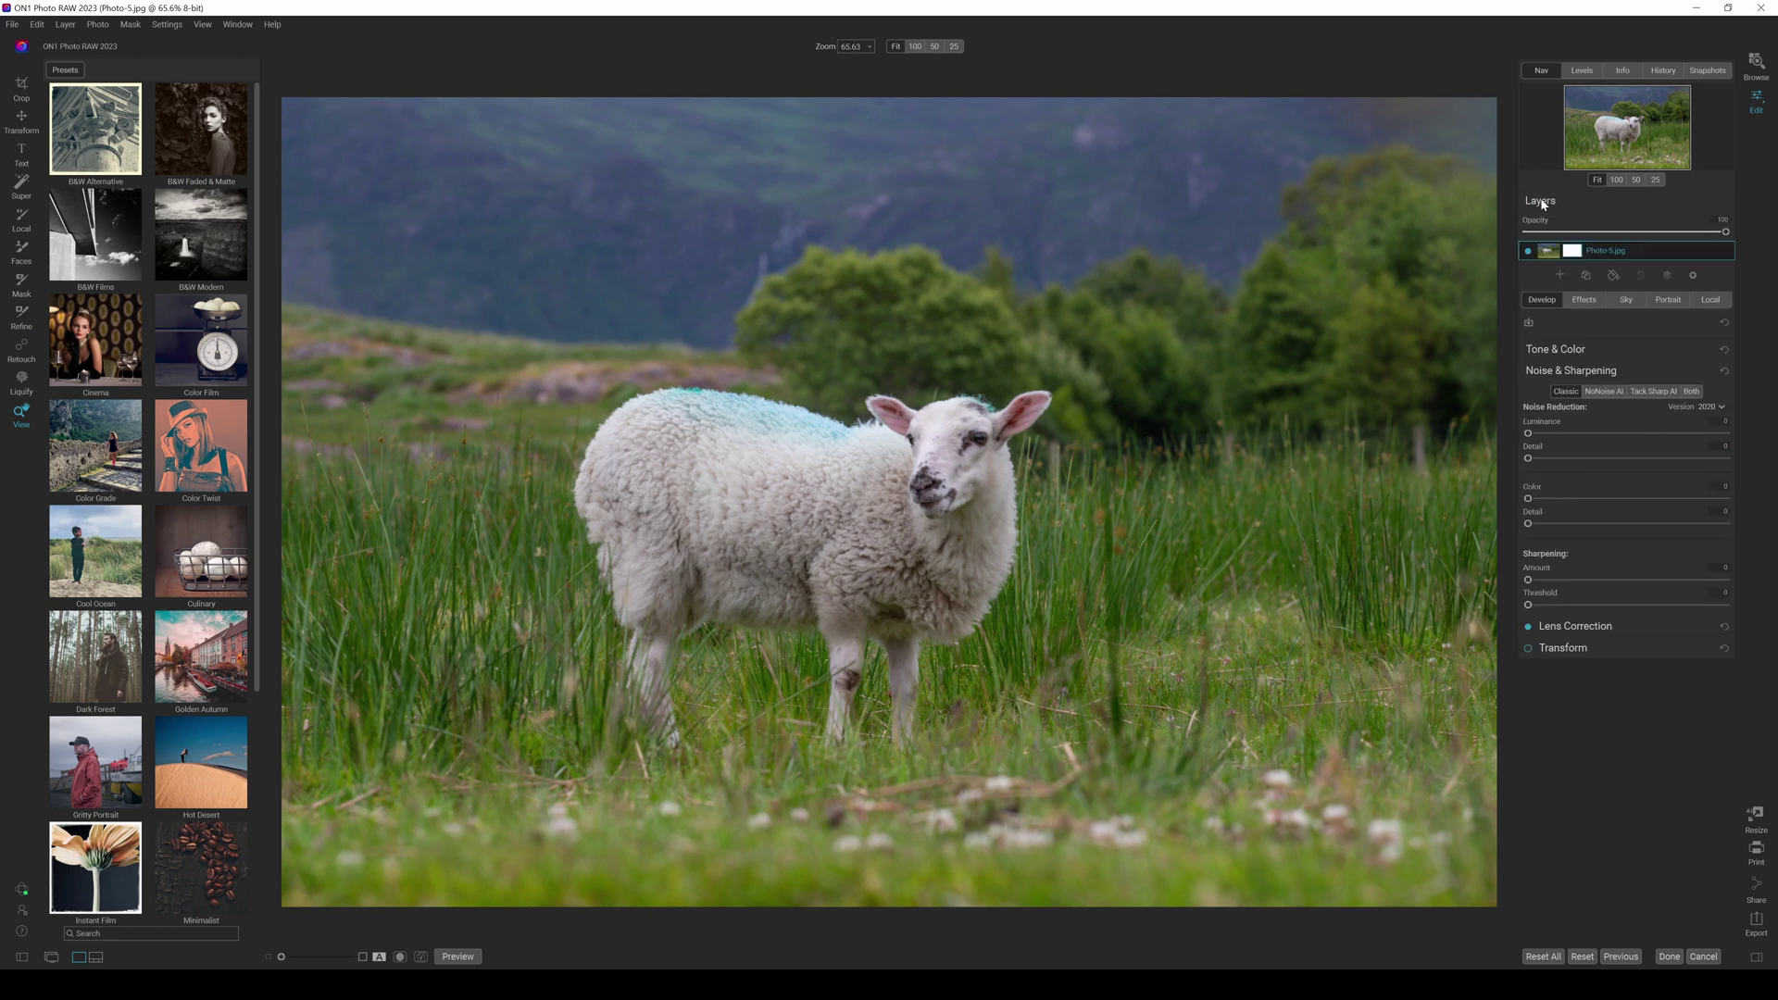
pyautogui.click(1585, 275)
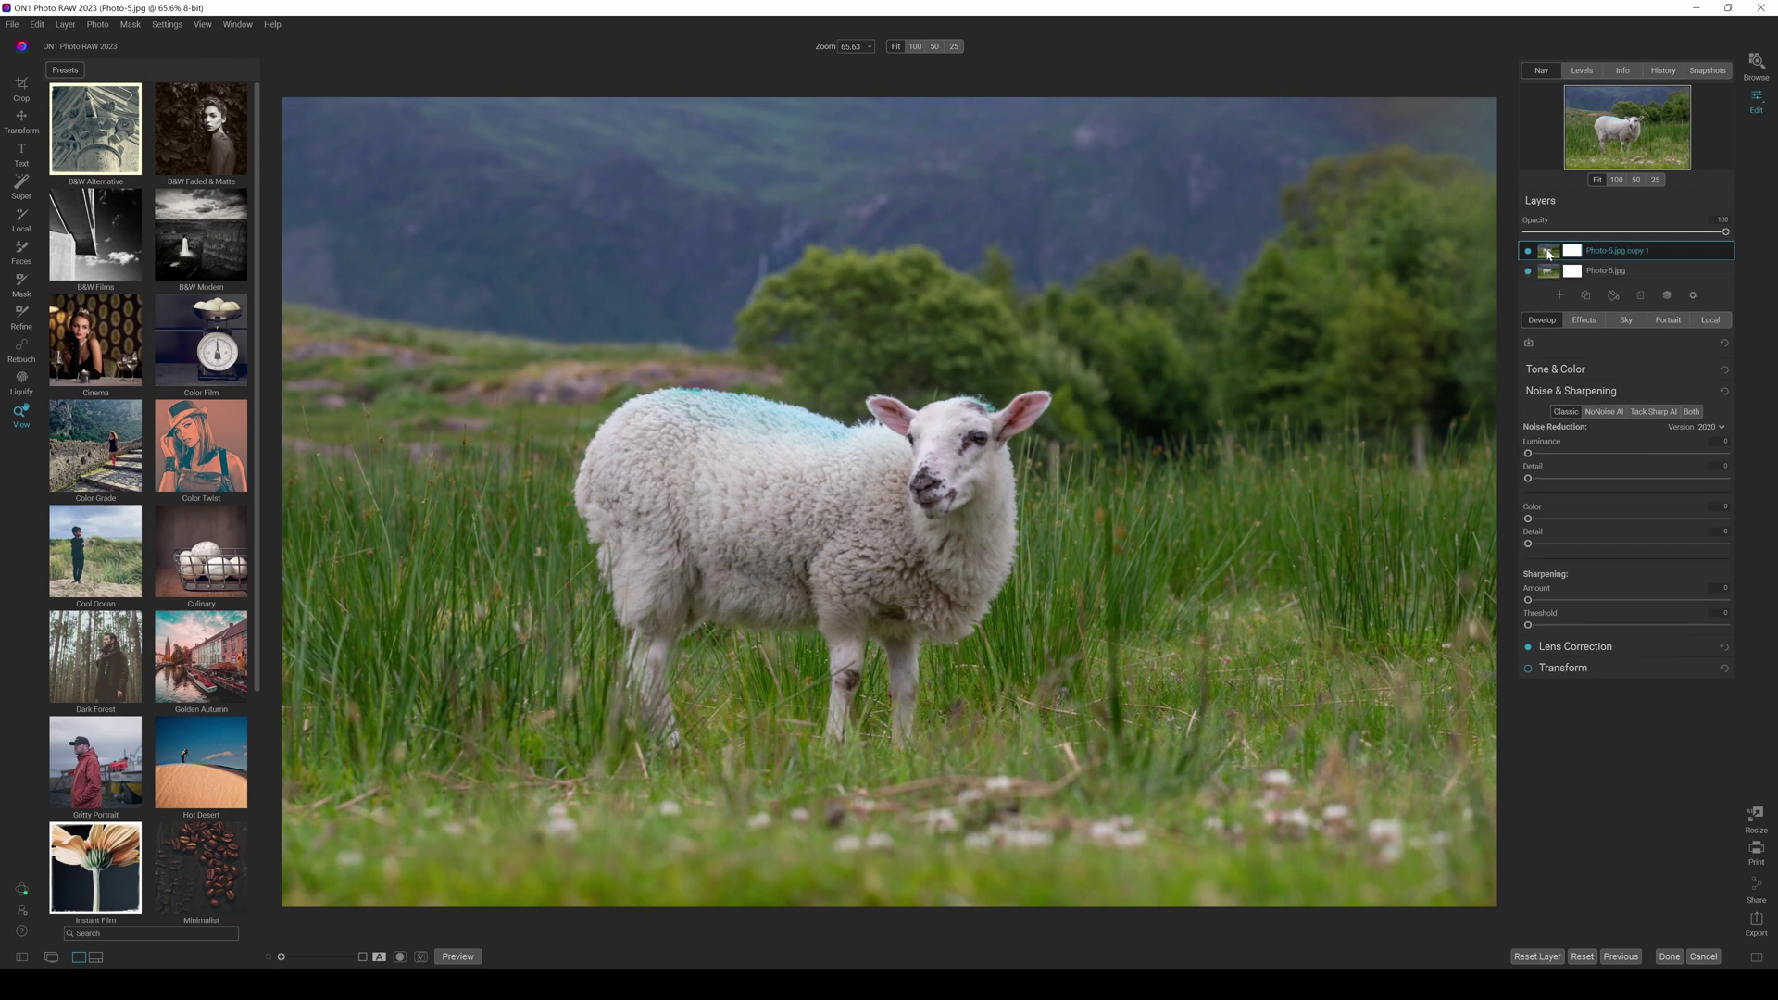
# - Try Tack Sharp AI on the duplicated layer and compare before and after across the sheep's wool
pyautogui.click(1588, 393)
pyautogui.click(1588, 392)
pyautogui.click(1654, 411)
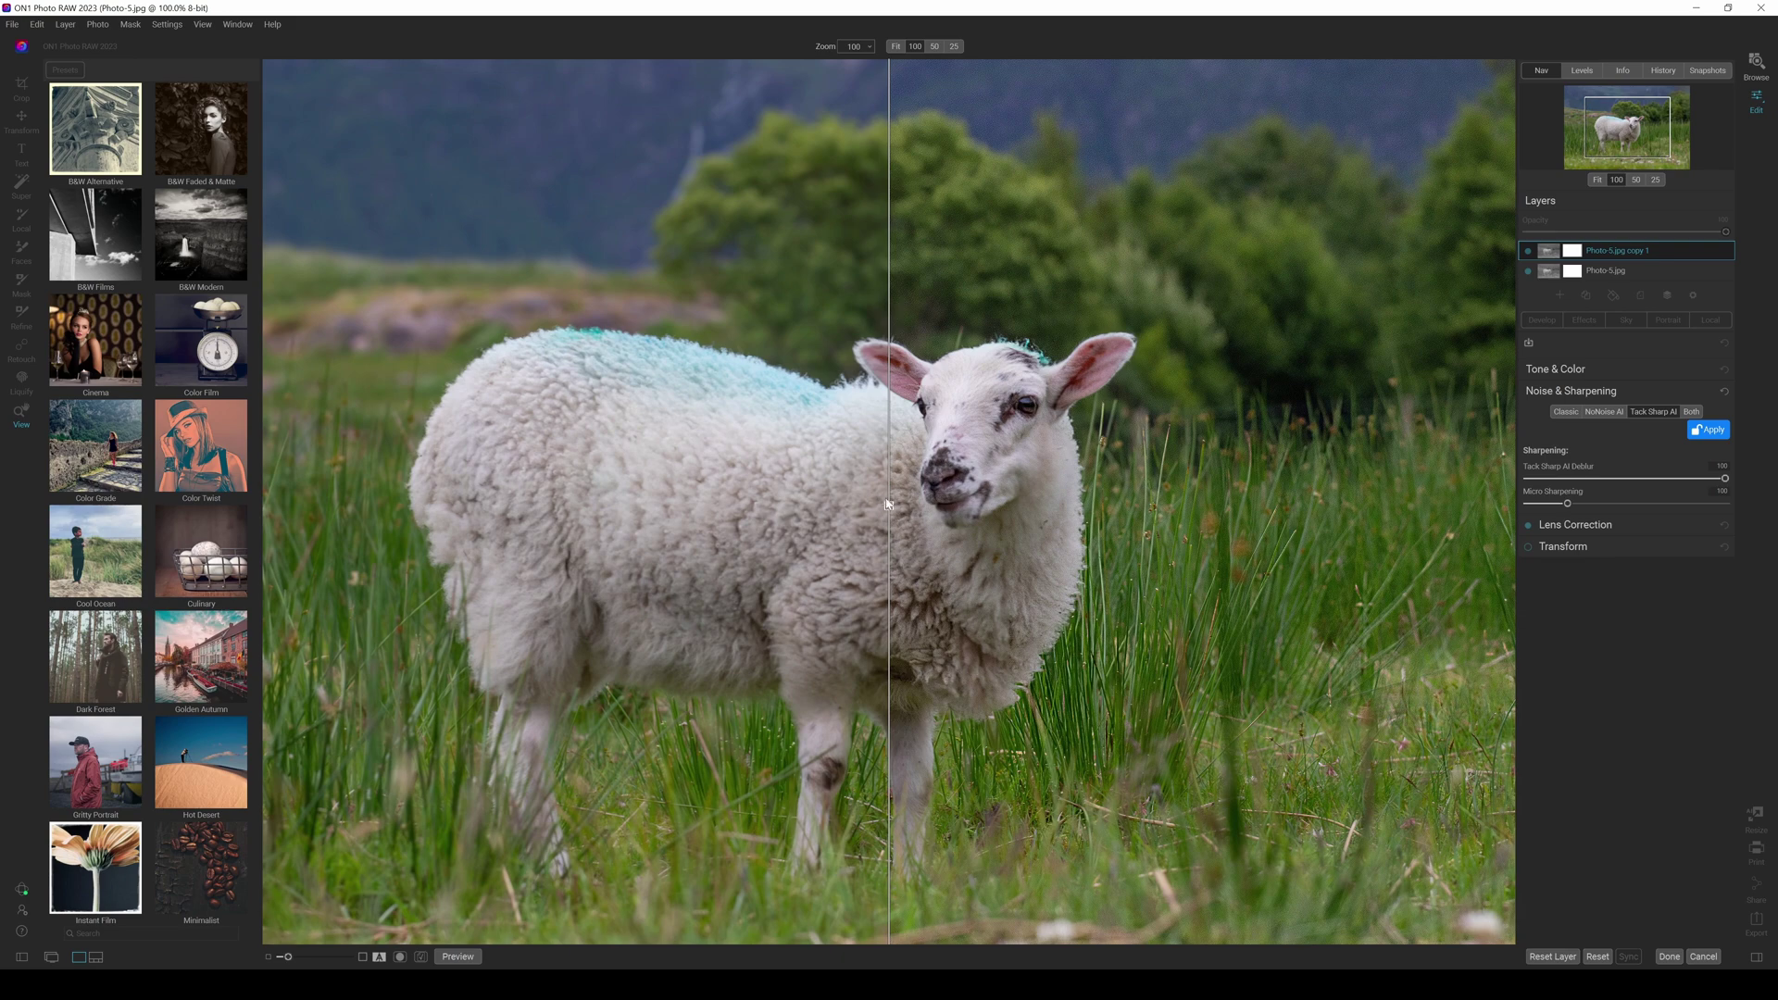
pyautogui.moveTo(889, 505); pyautogui.dragTo(637, 491)
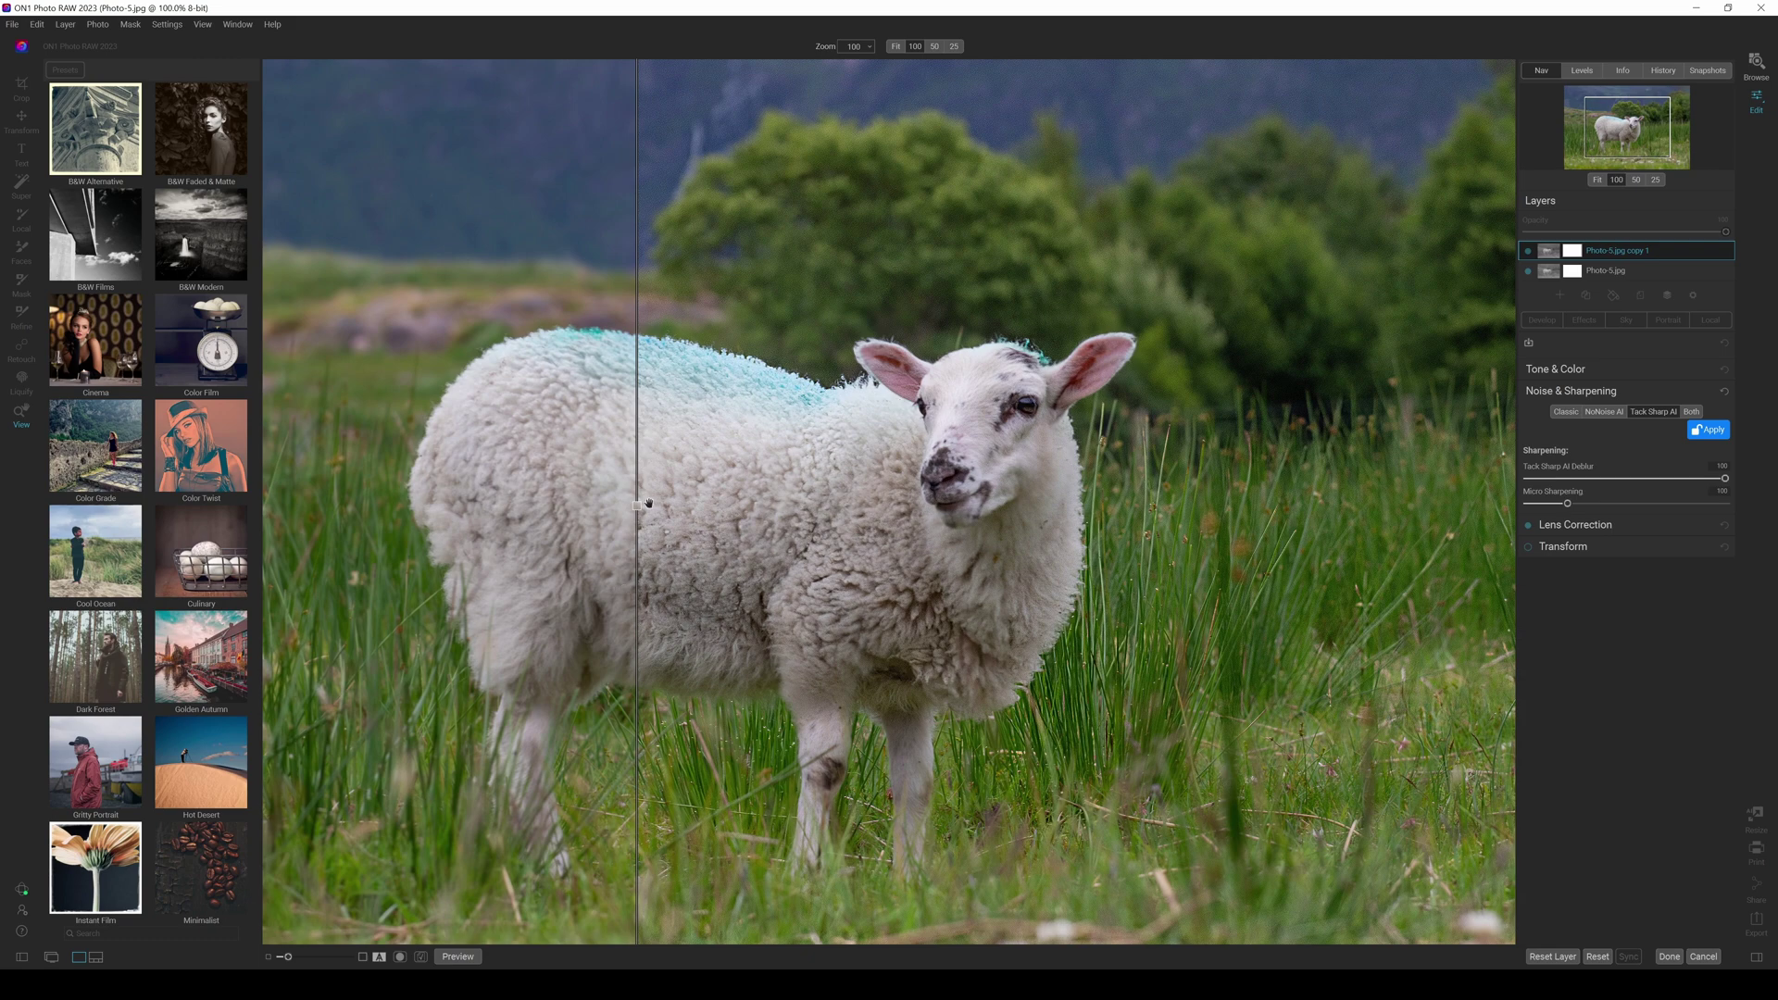
pyautogui.moveTo(637, 508); pyautogui.dragTo(811, 481)
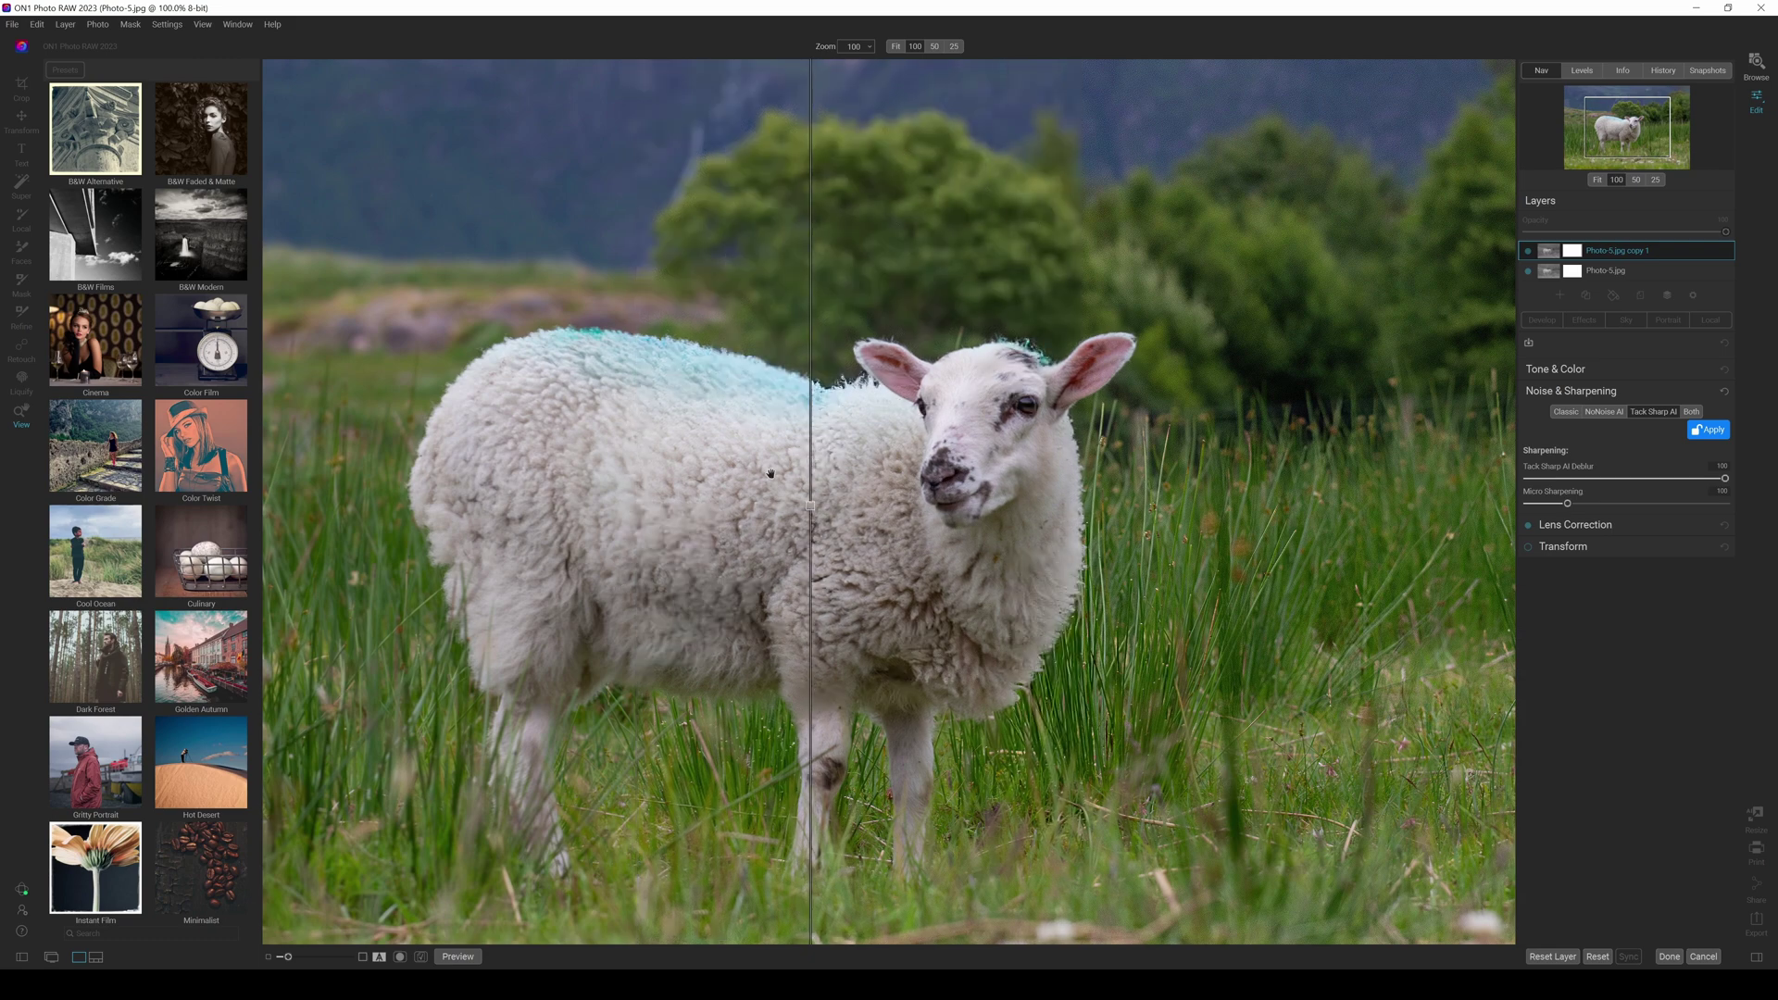
# - Switch the copy to the Both mode, comparing before and after on the wool, and apply the combined noise reduction and sharpening
pyautogui.click(1692, 412)
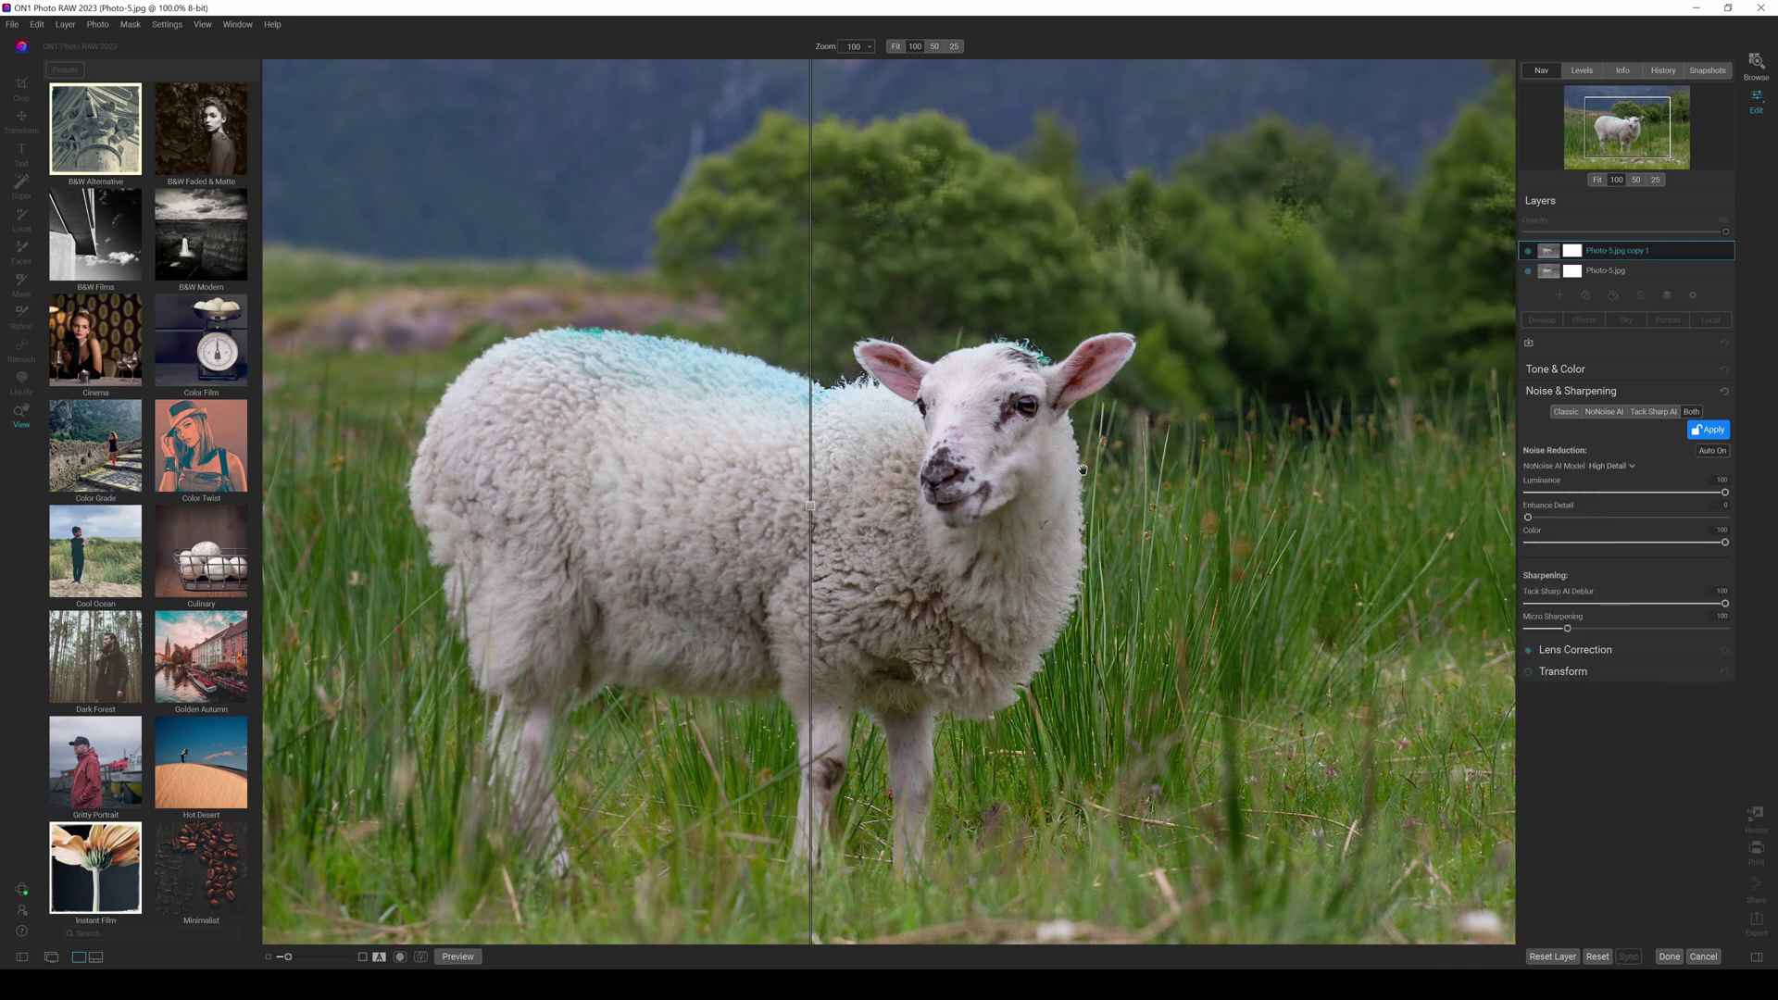
pyautogui.moveTo(812, 512); pyautogui.dragTo(454, 487)
pyautogui.moveTo(405, 497); pyautogui.dragTo(514, 458)
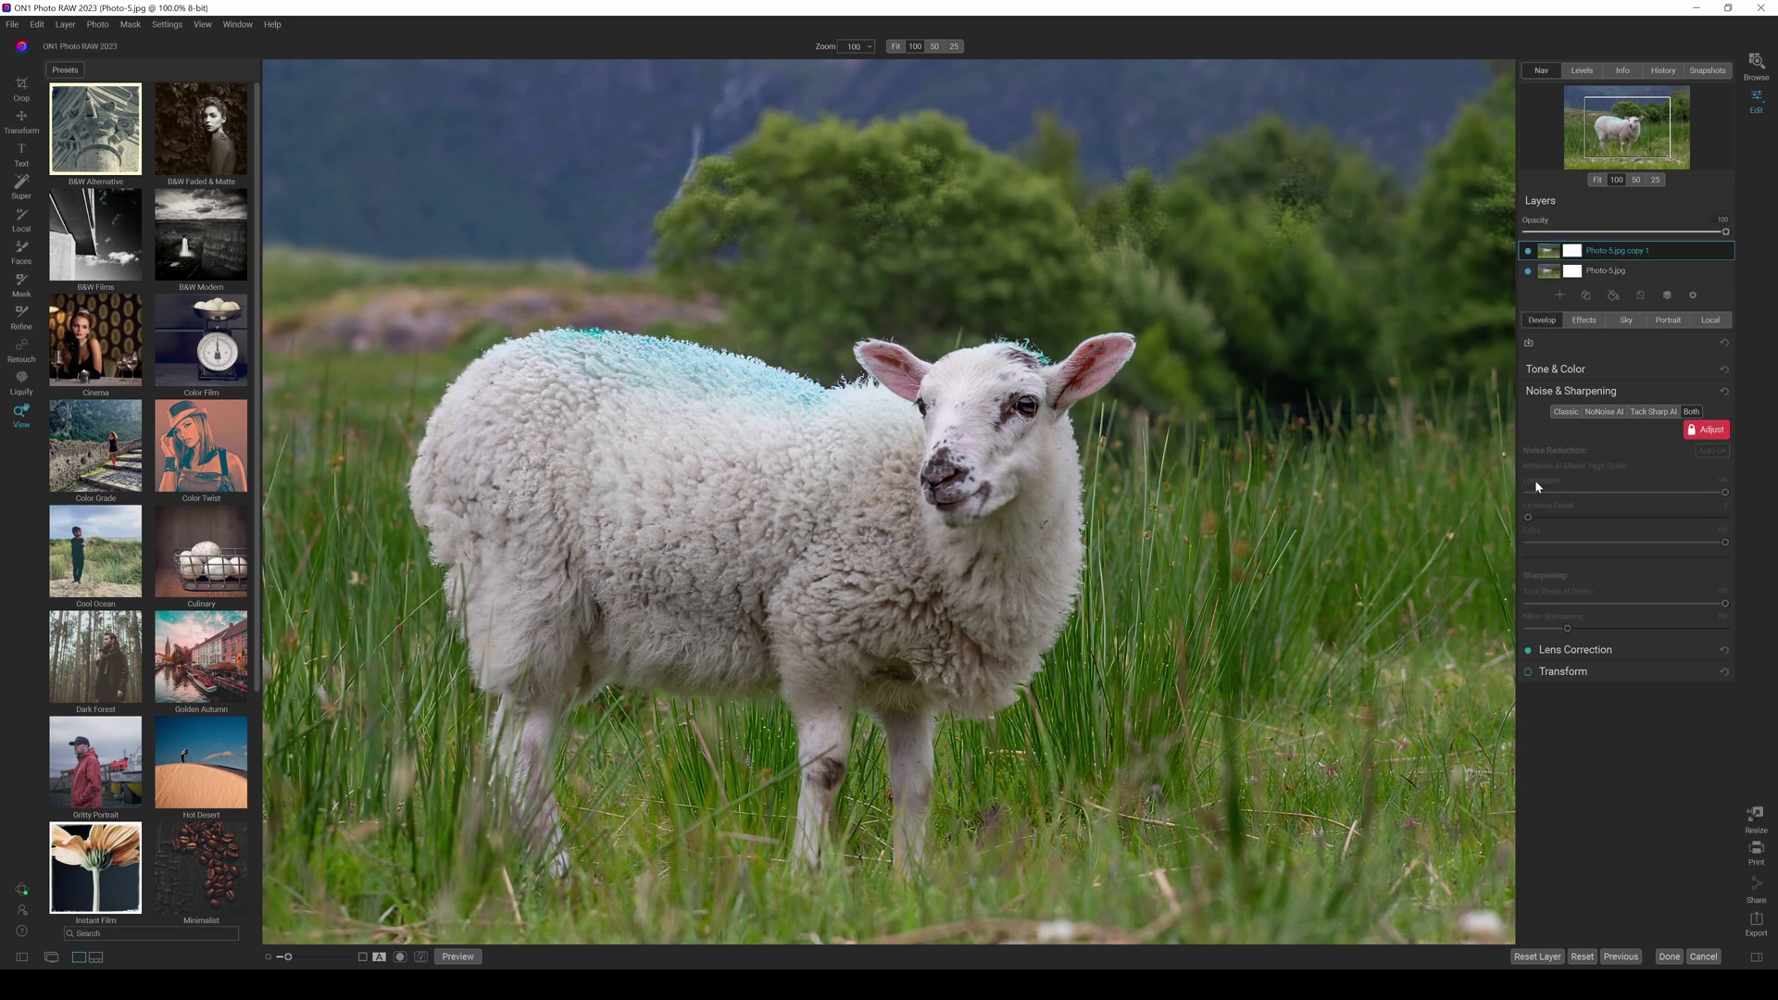
# - Mask the copy layer with the Mask AI Animal region and set the mask to Paint In
pyautogui.click(1573, 255)
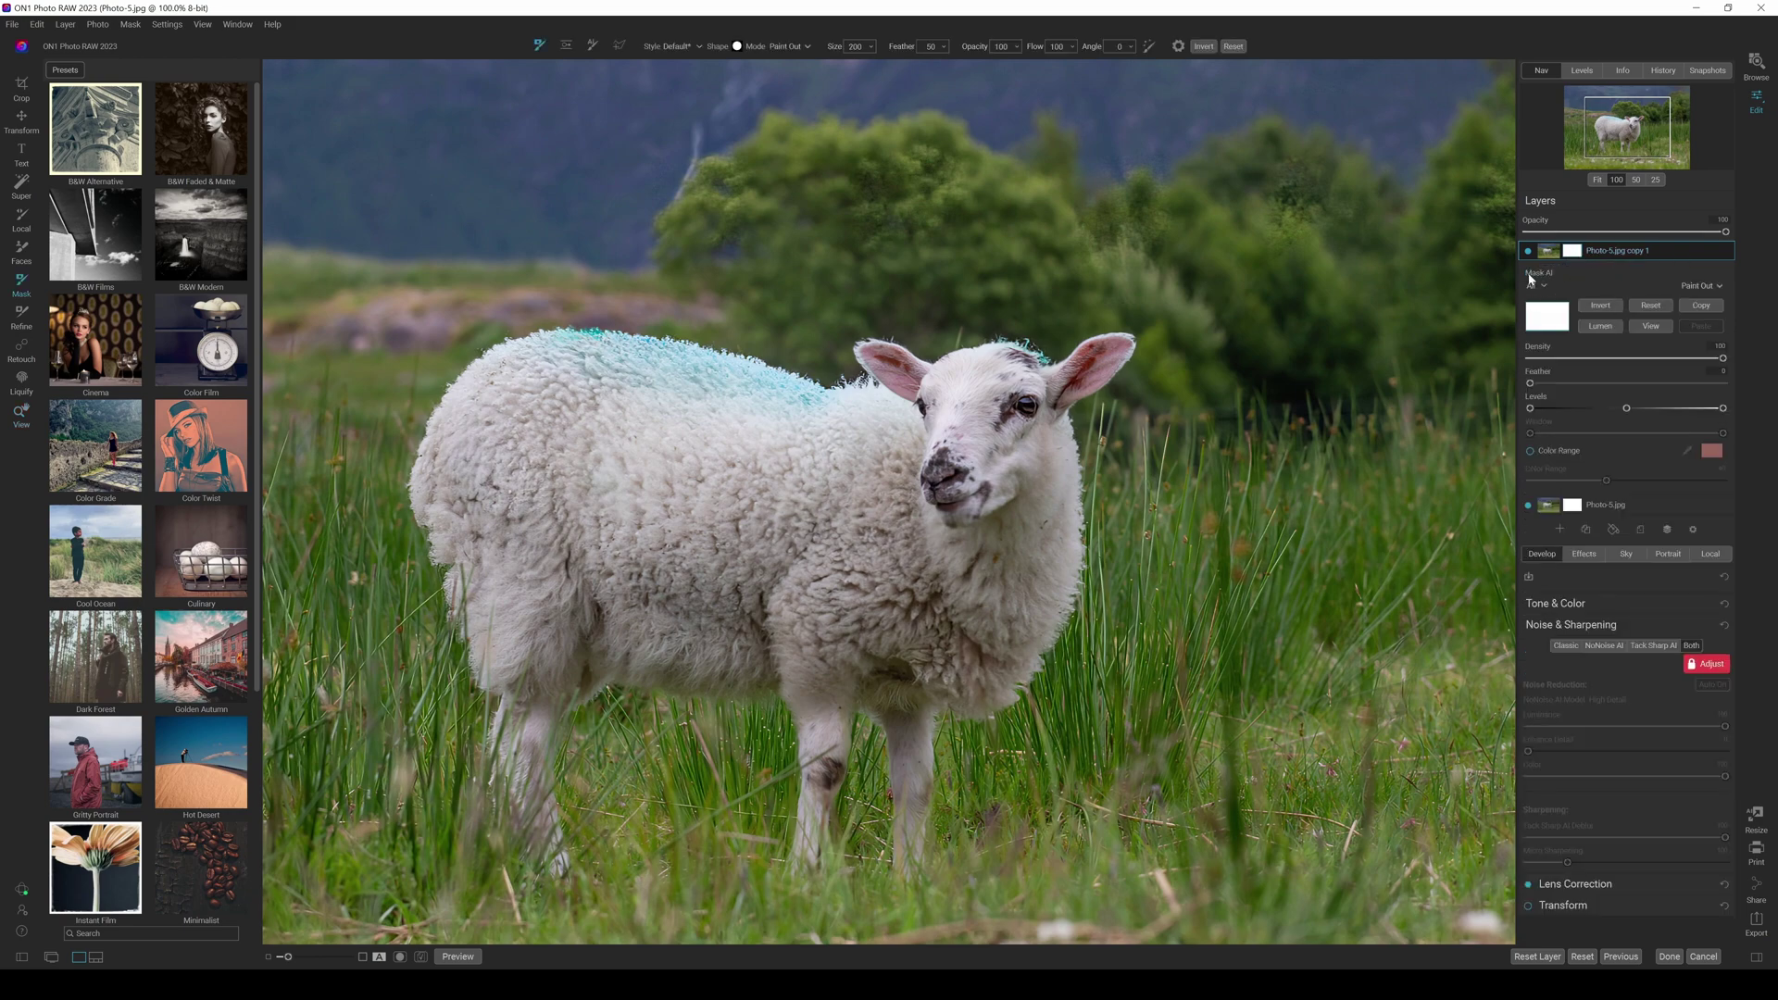
pyautogui.click(1544, 291)
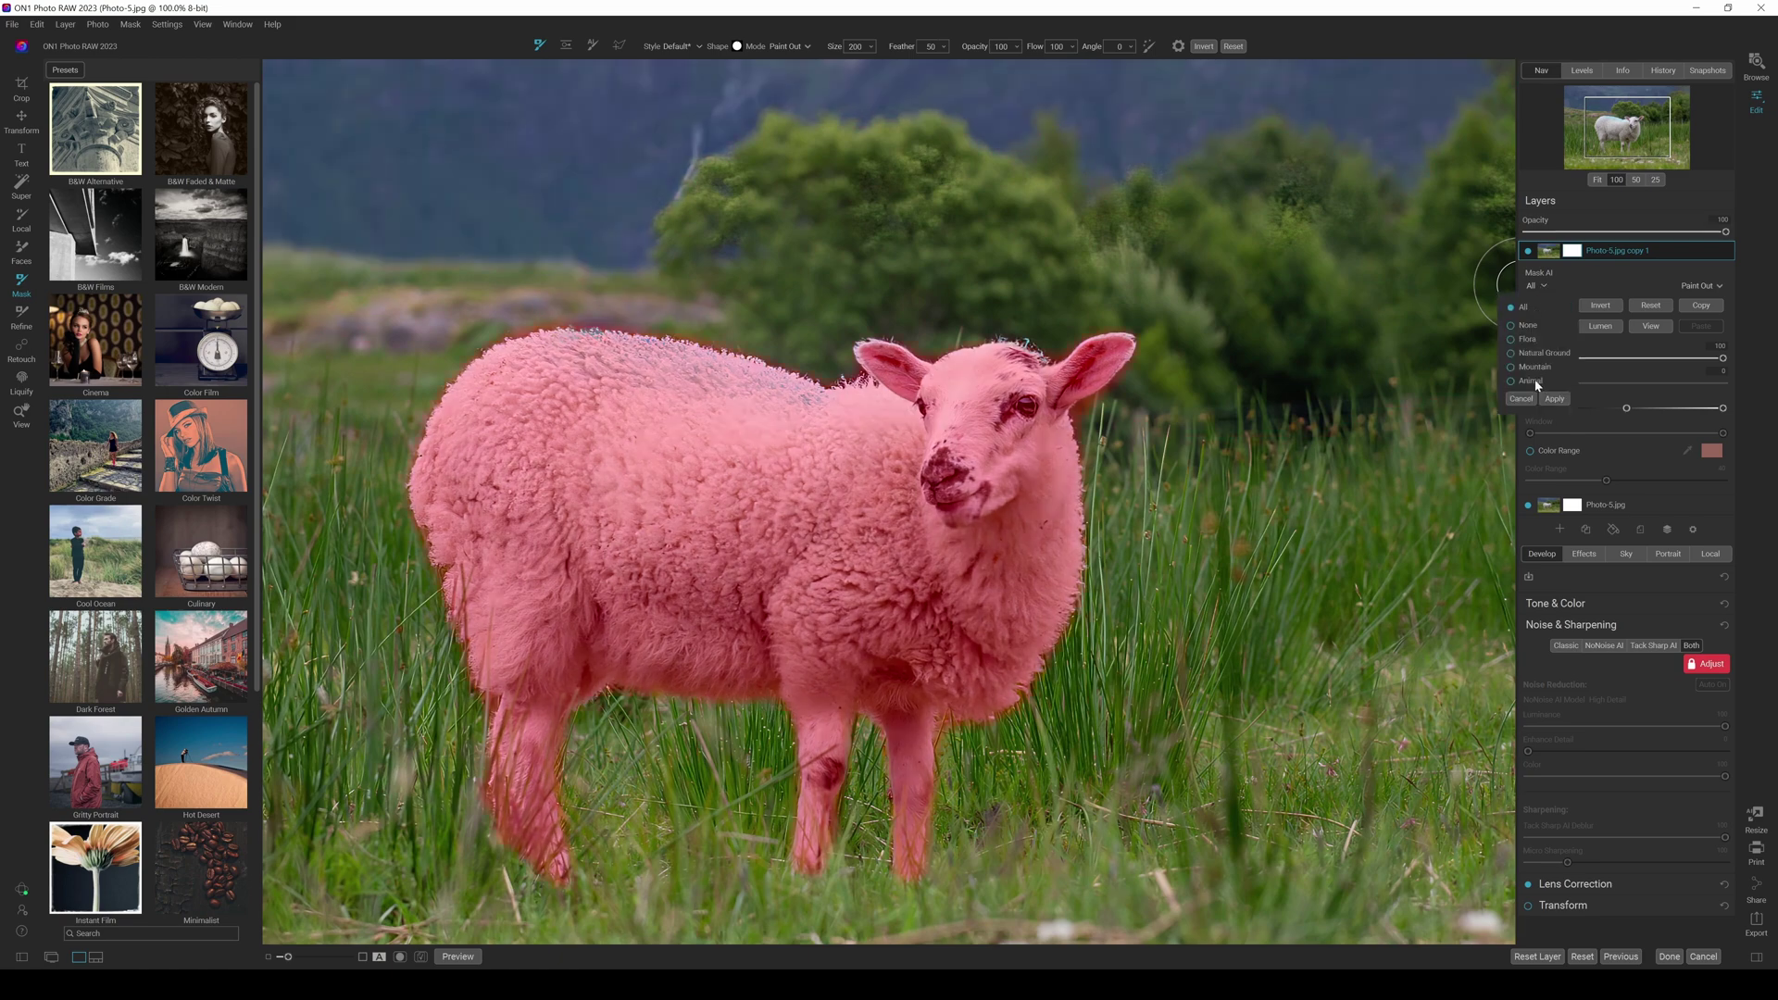
pyautogui.click(1513, 383)
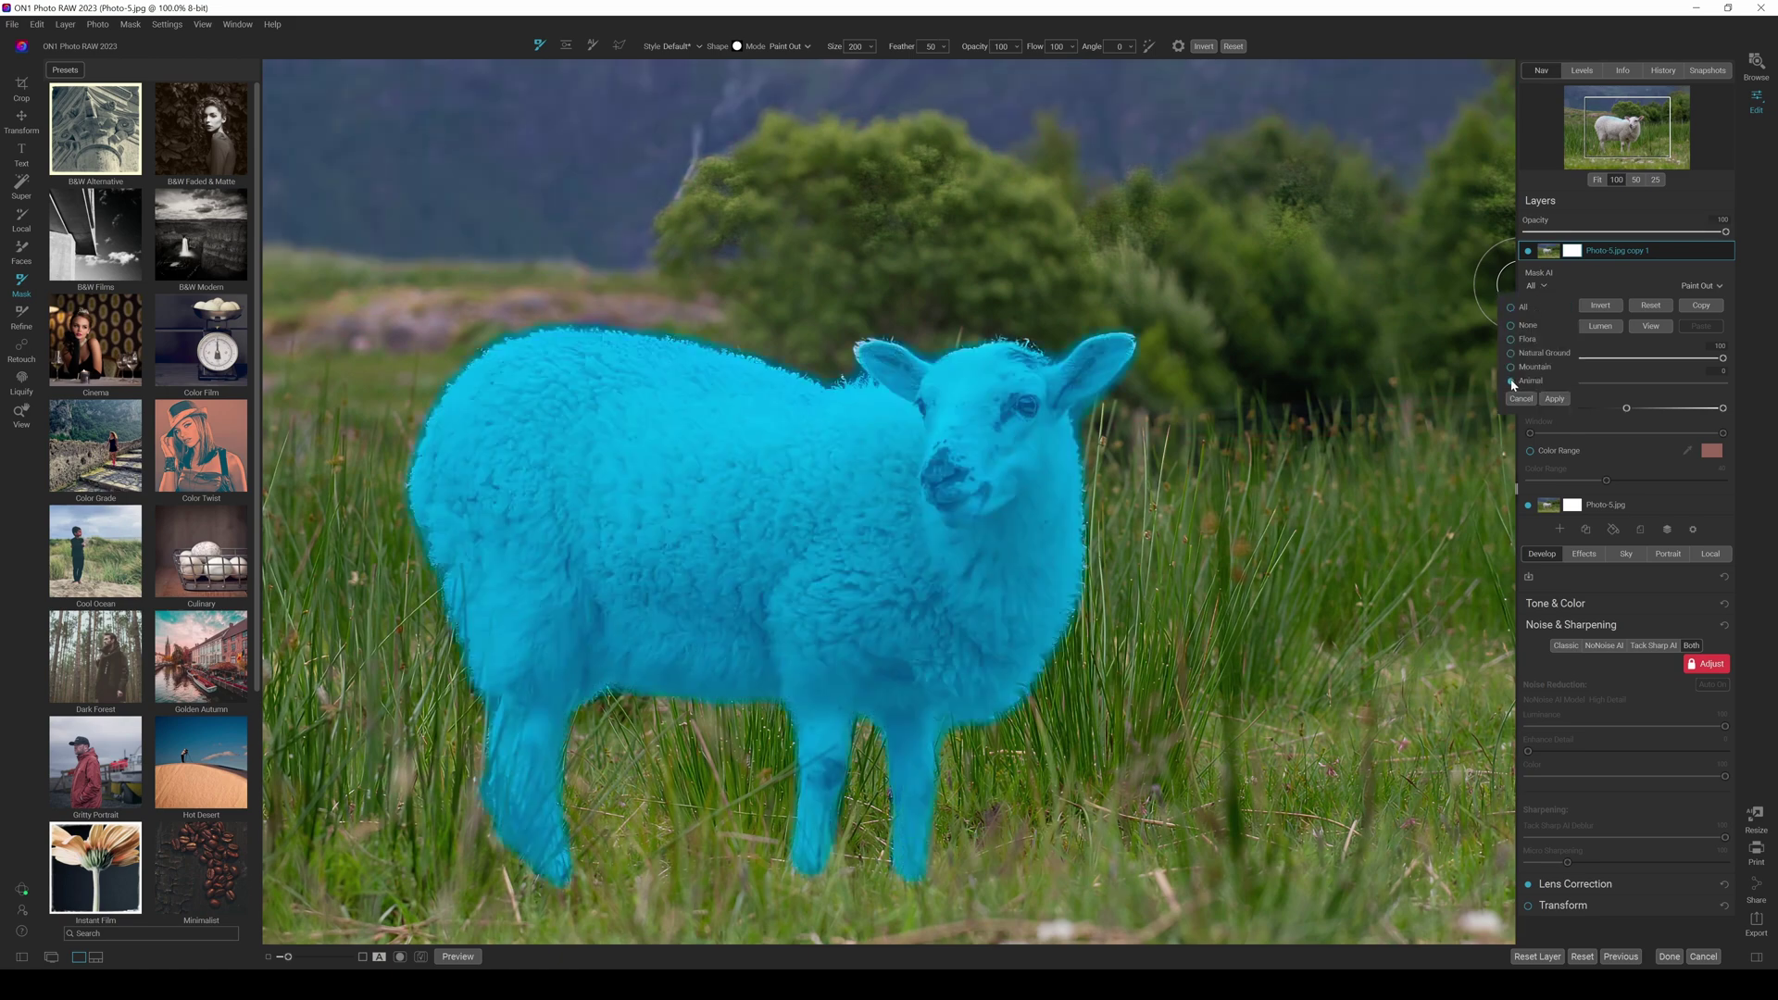
pyautogui.click(1555, 399)
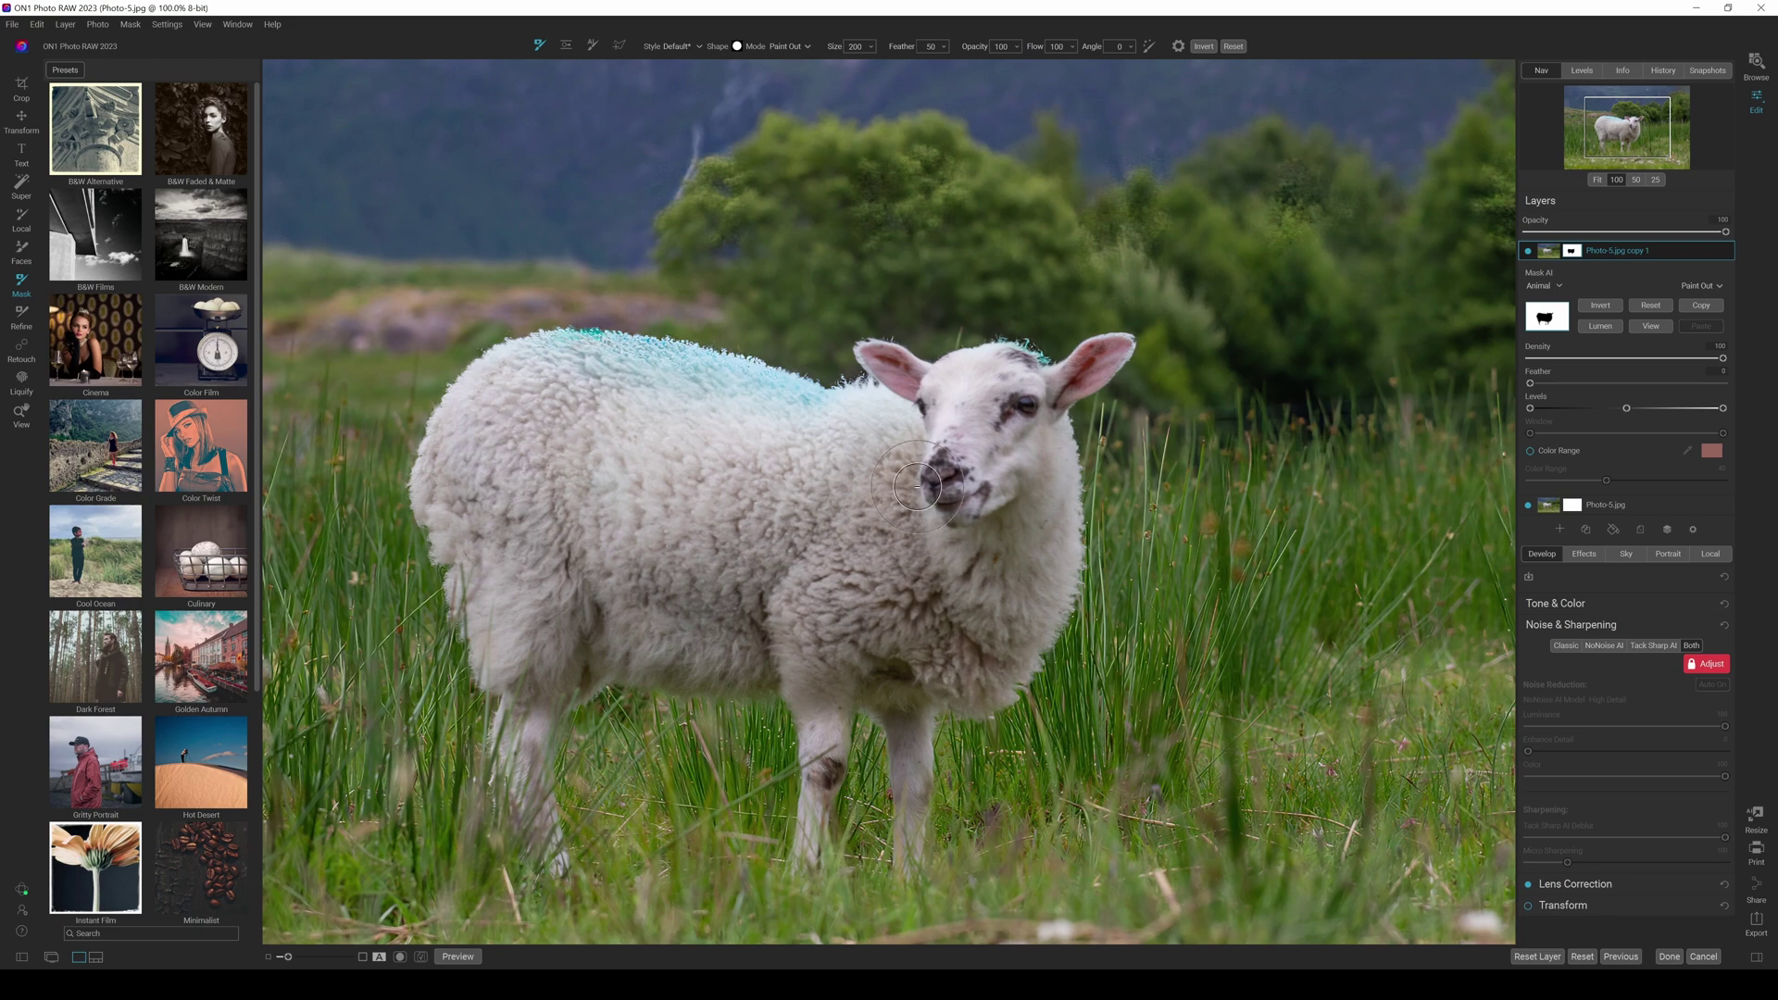
pyautogui.click(1700, 287)
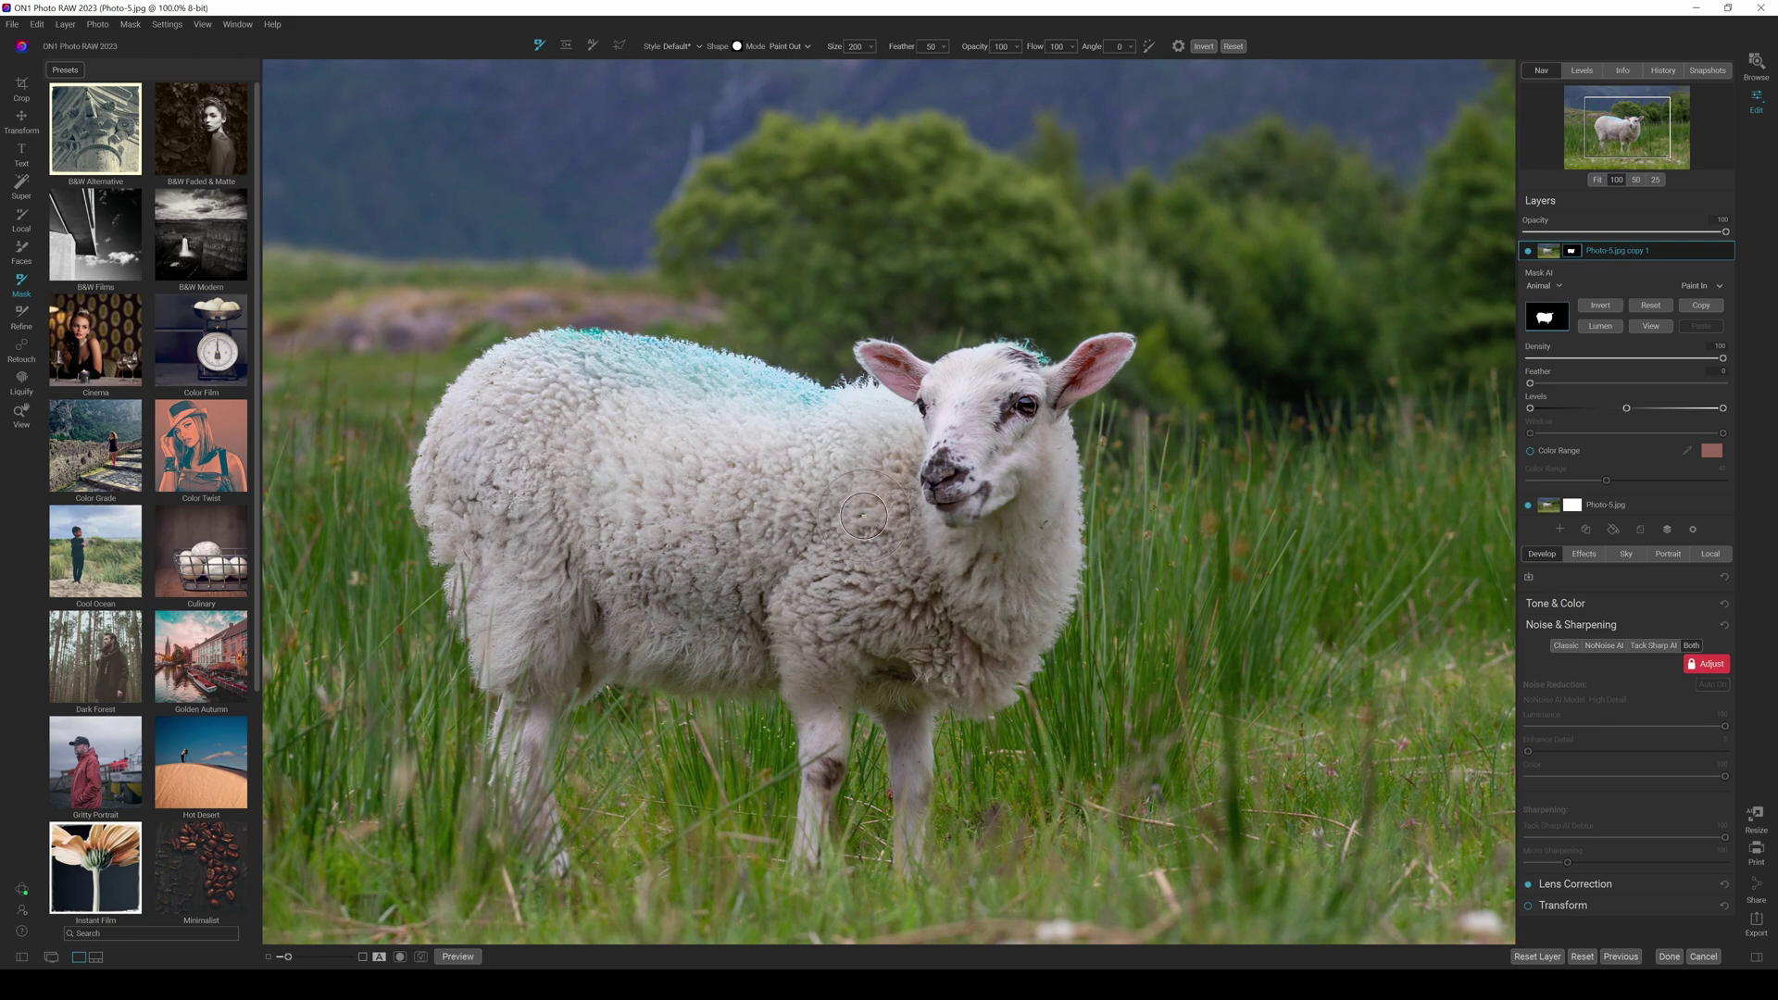
pyautogui.click(1597, 179)
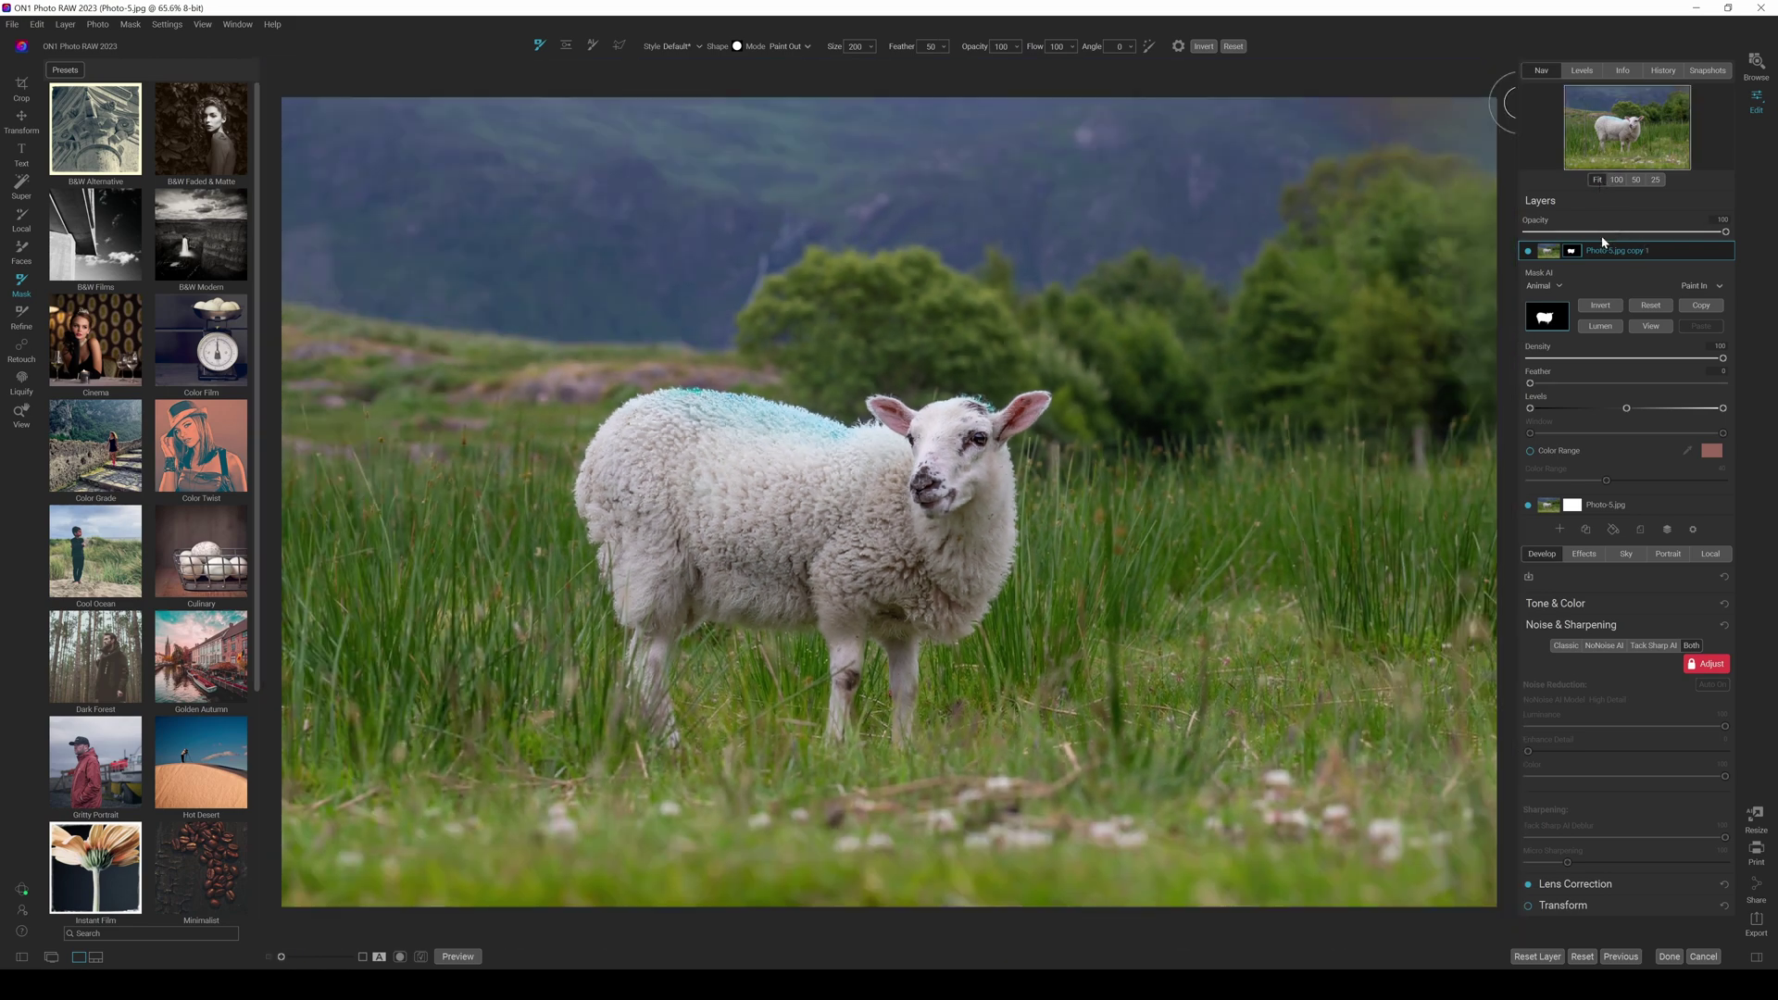